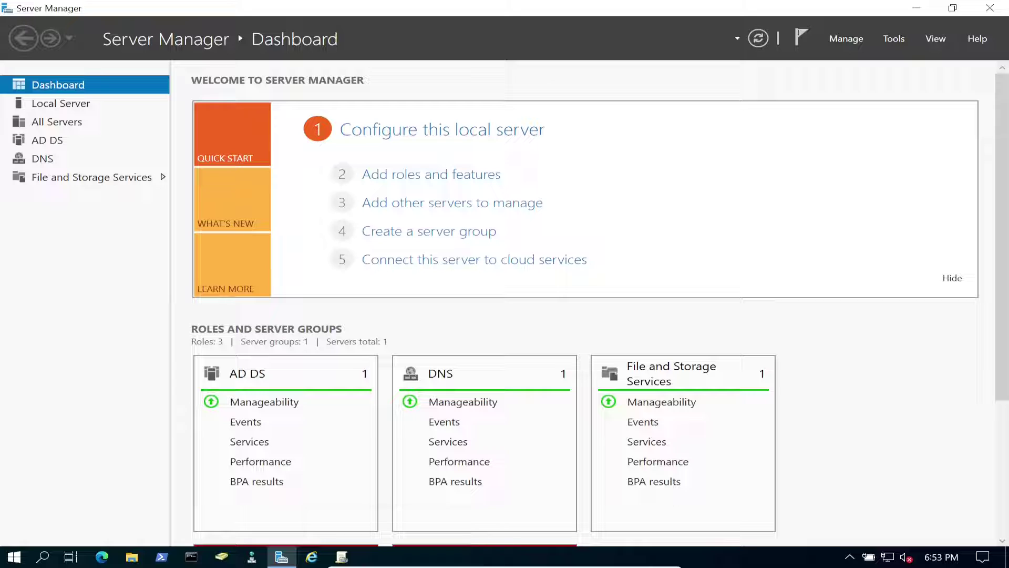
- Open Local Disk (C:) in a maximized File Explorer window
left_click(132, 556)
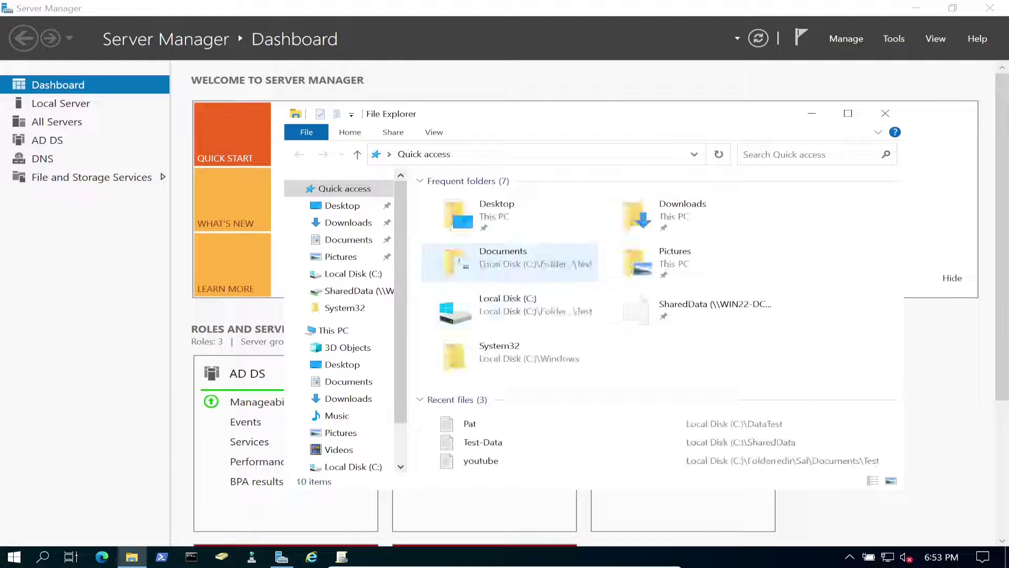
key("super+Up")
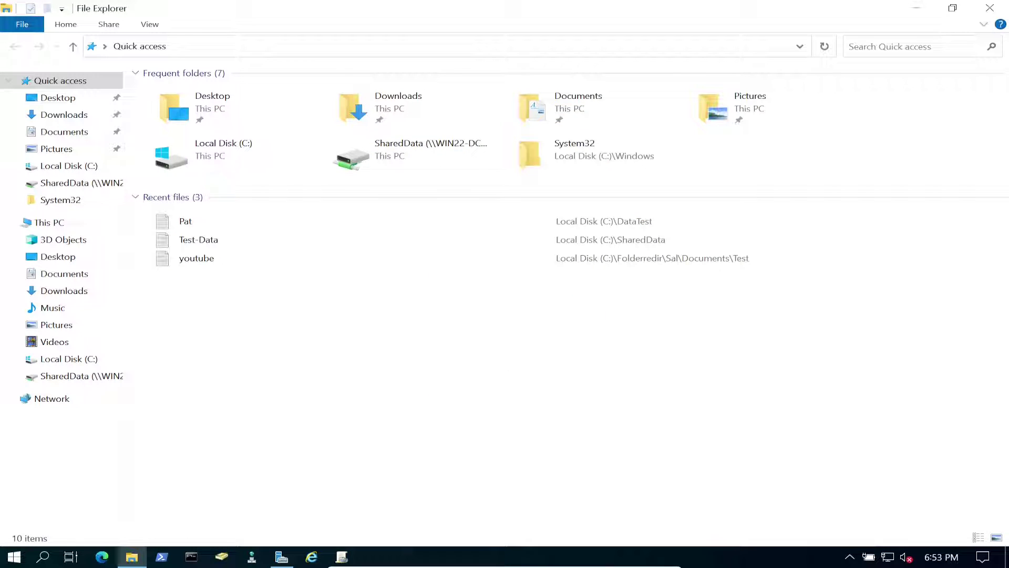
double_click(221, 151)
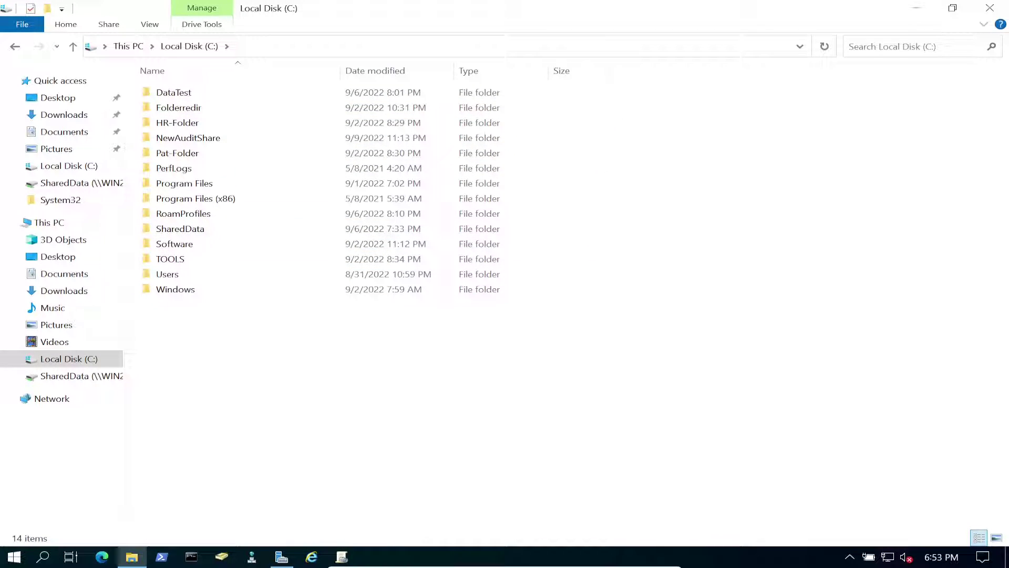
- Create a new folder named HomeFolder at the root of C:
right_click(206, 228)
mouse_move(262, 363)
left_click(387, 364)
type("ZE")
key("BackSpace")
key("BackSpace")
type("HOM")
key("BackSpace")
key("BackSpace")
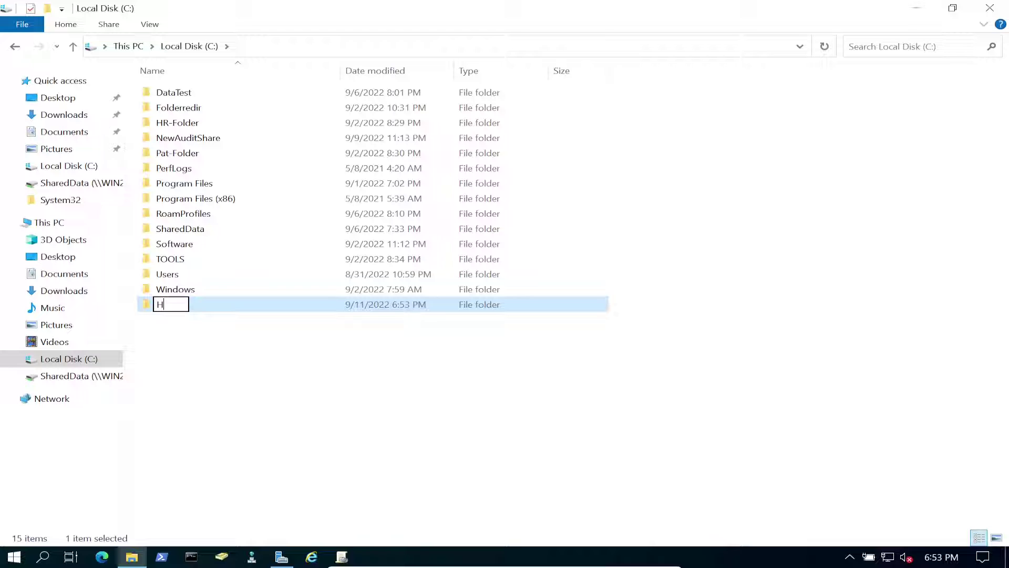
type("omeFolder")
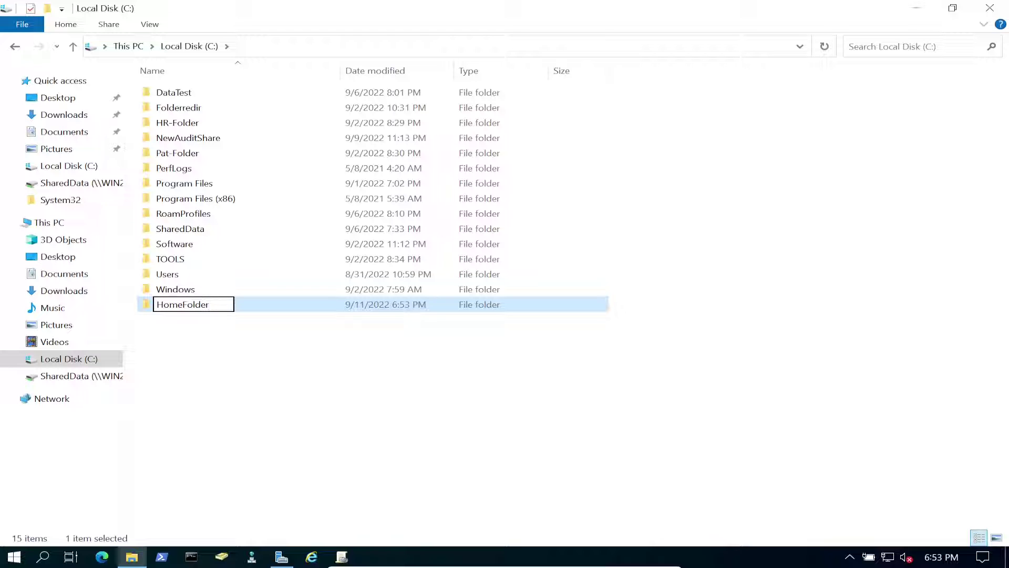
key("Return")
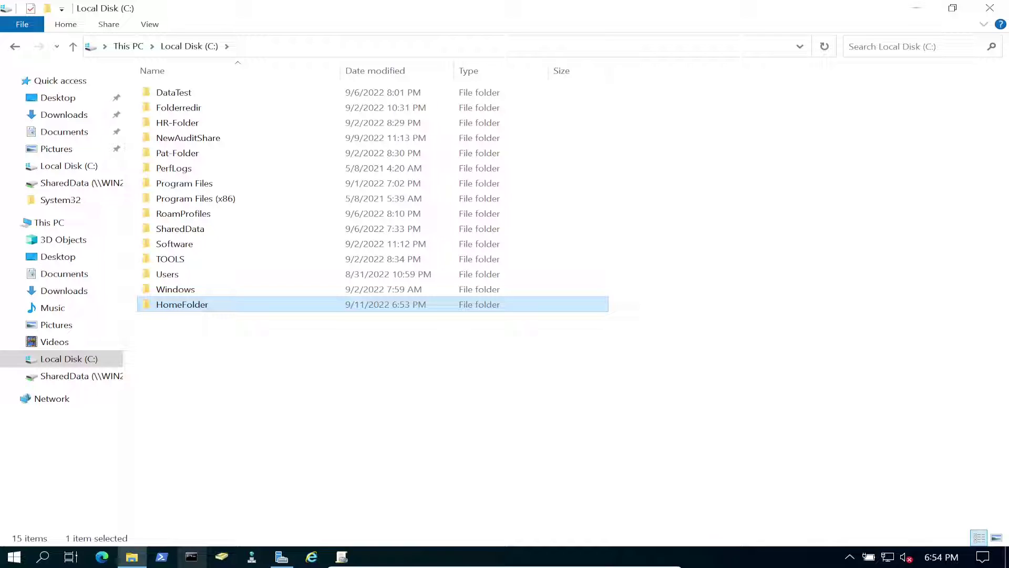
- Start the New Share Wizard from File and Storage Services > Shares
left_click(916, 8)
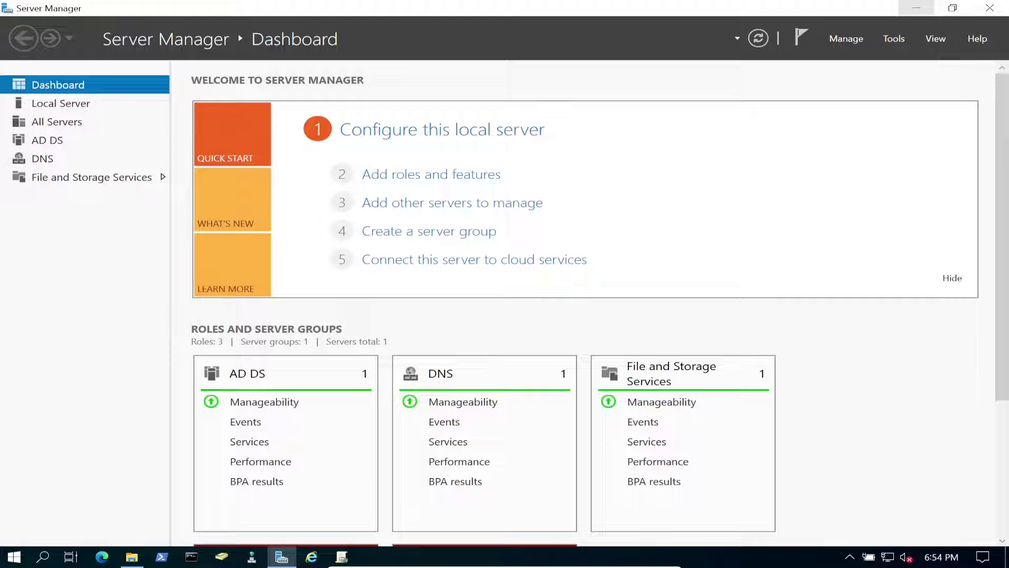
left_click(53, 175)
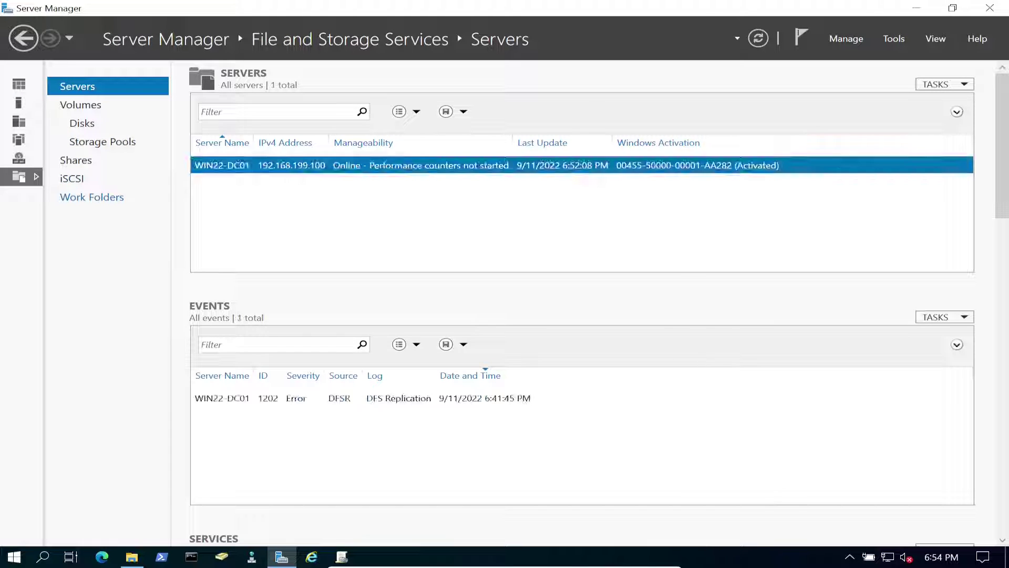
left_click(76, 160)
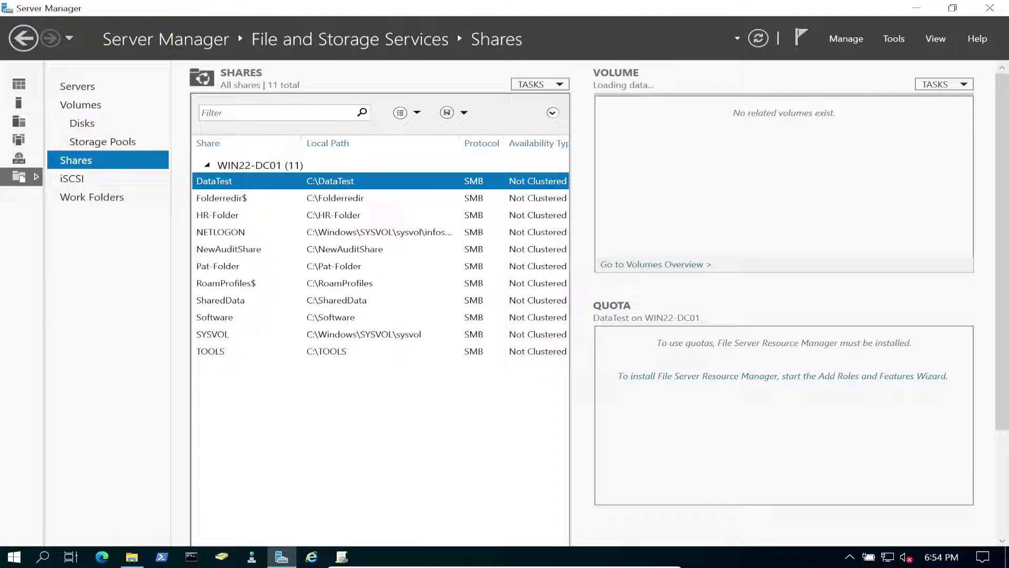
left_click(540, 84)
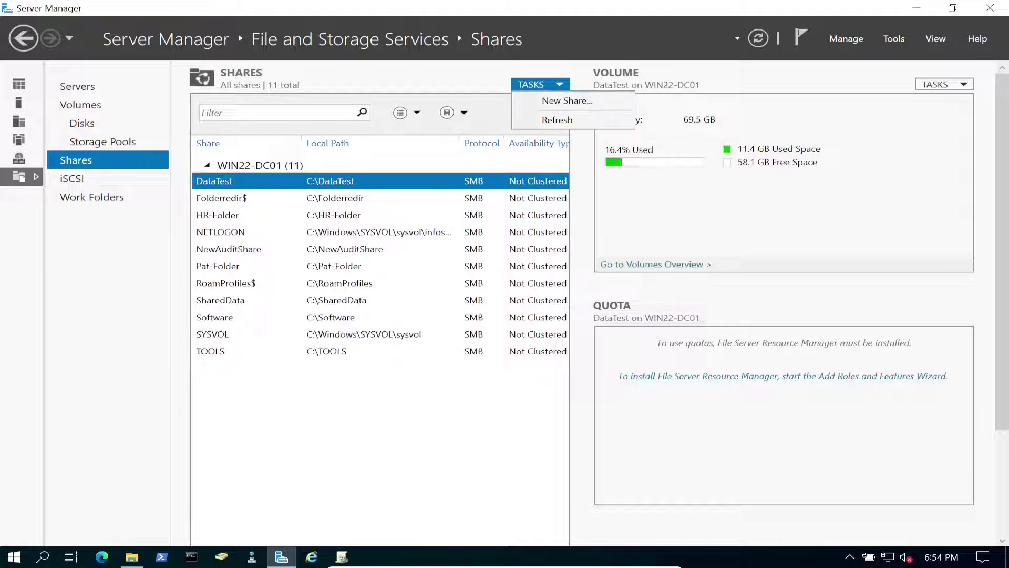
left_click(551, 99)
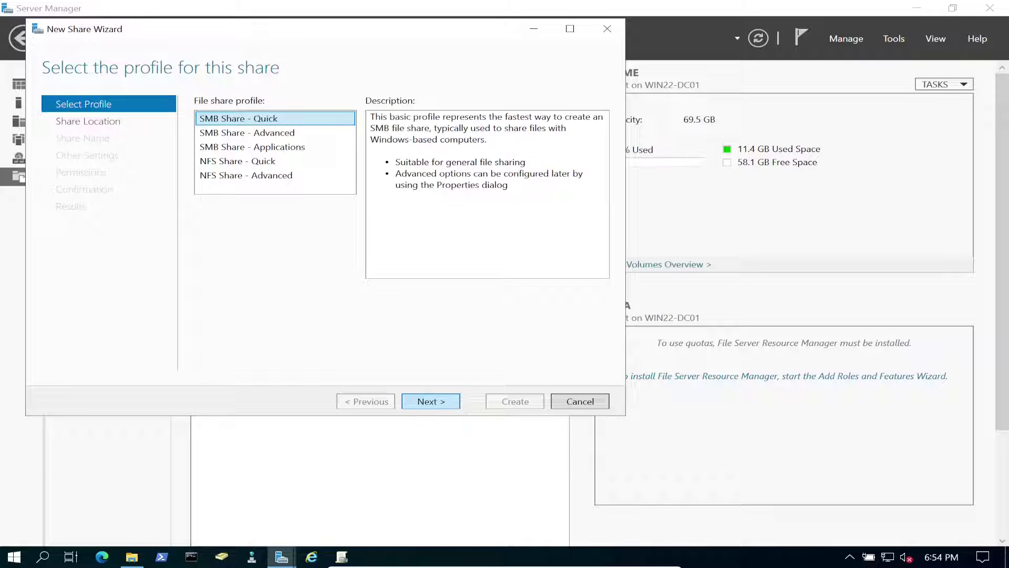
- Choose SMB Share - Quick with custom path C:\HomeFolder and continue to share naming
key("Return")
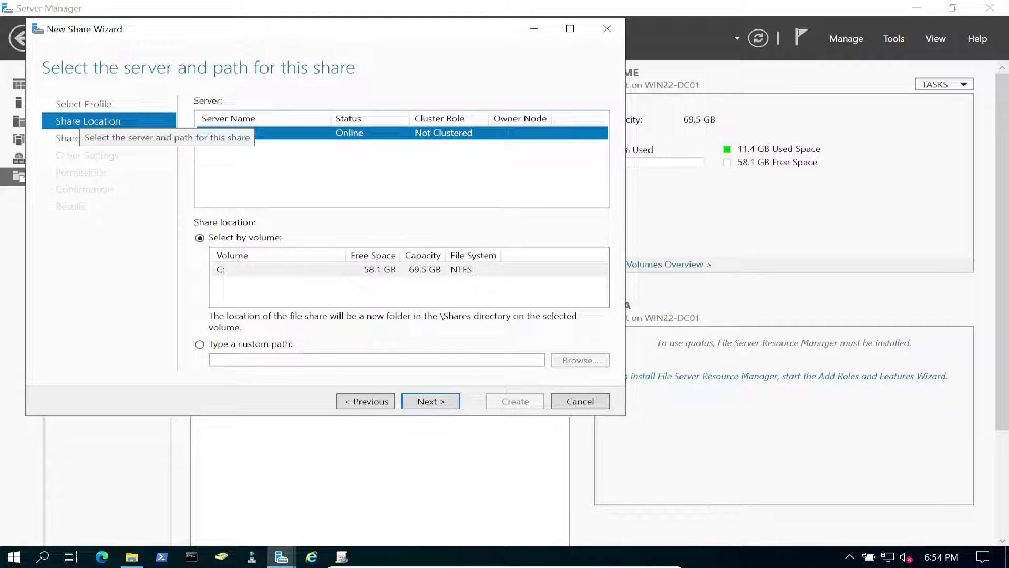
left_click(200, 344)
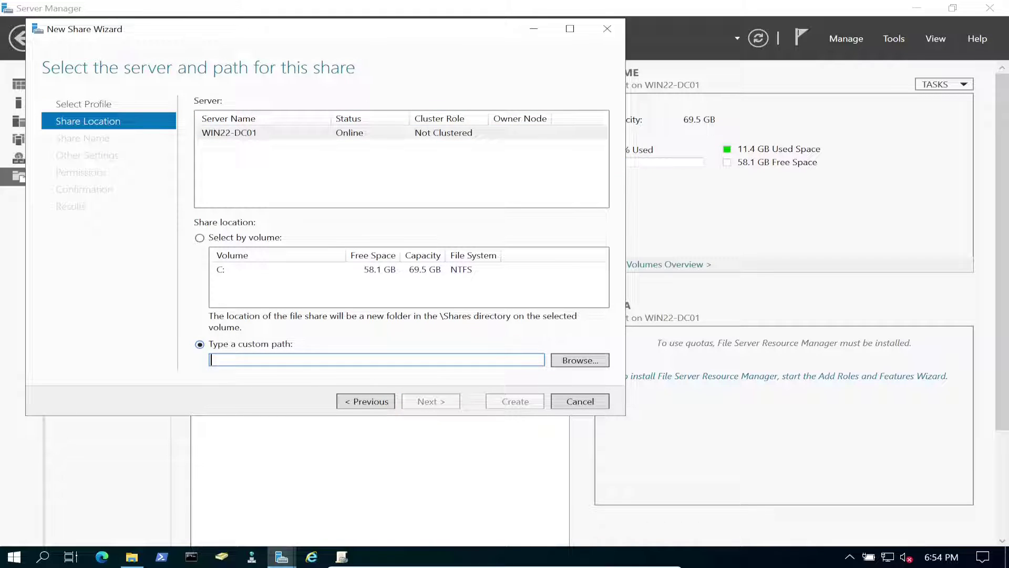
left_click(579, 360)
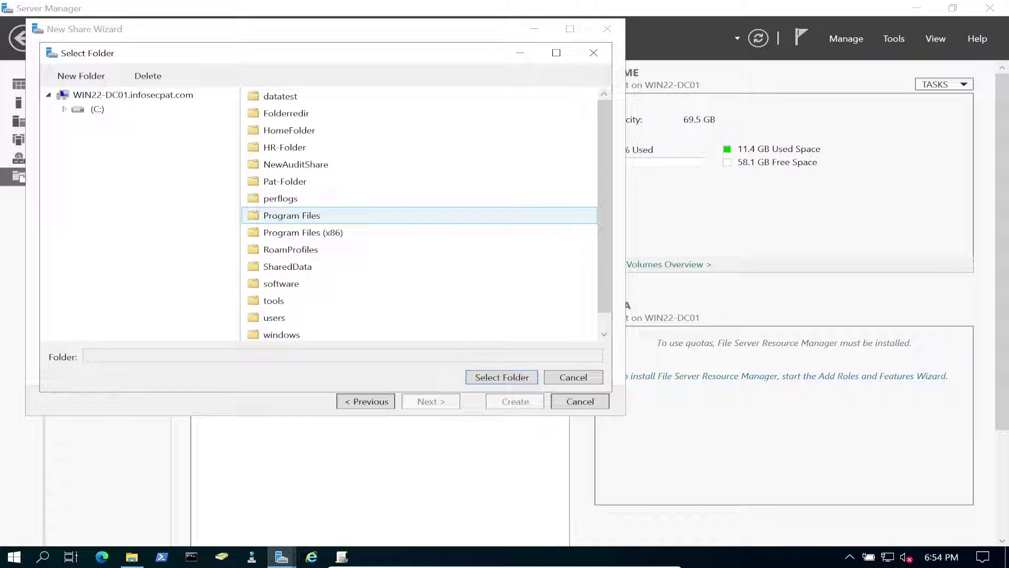
left_click(289, 129)
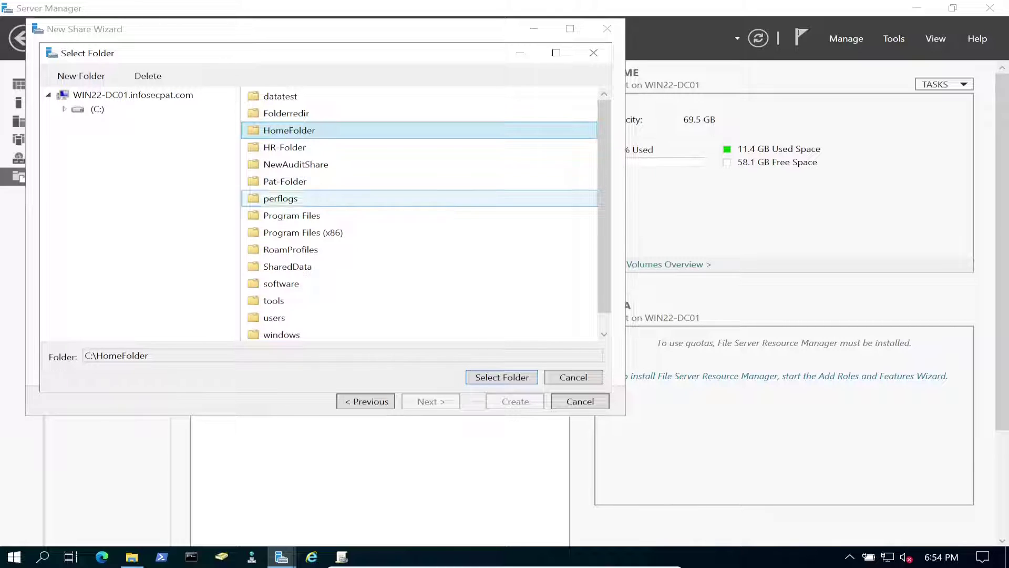
key("Return")
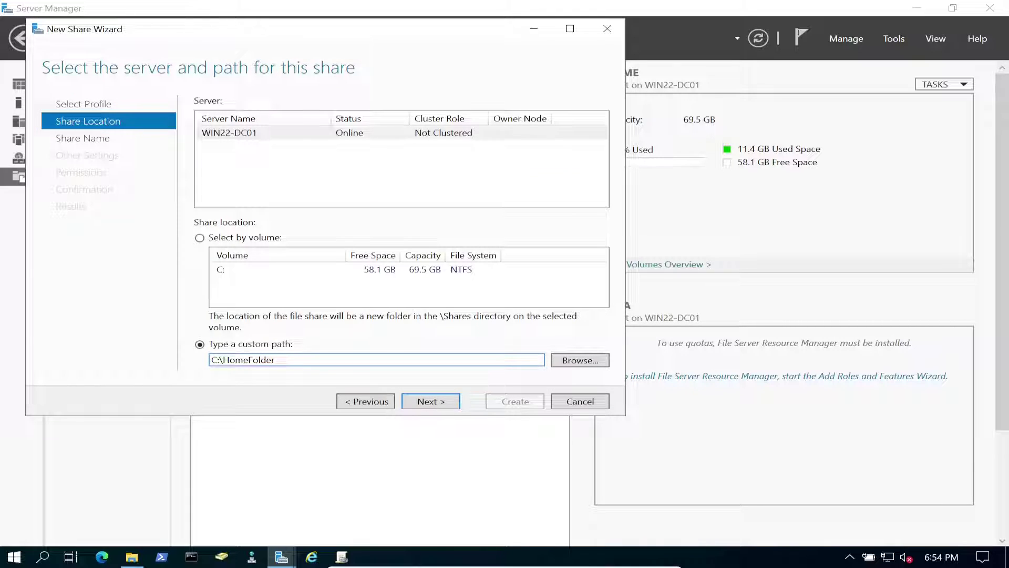
key("Return")
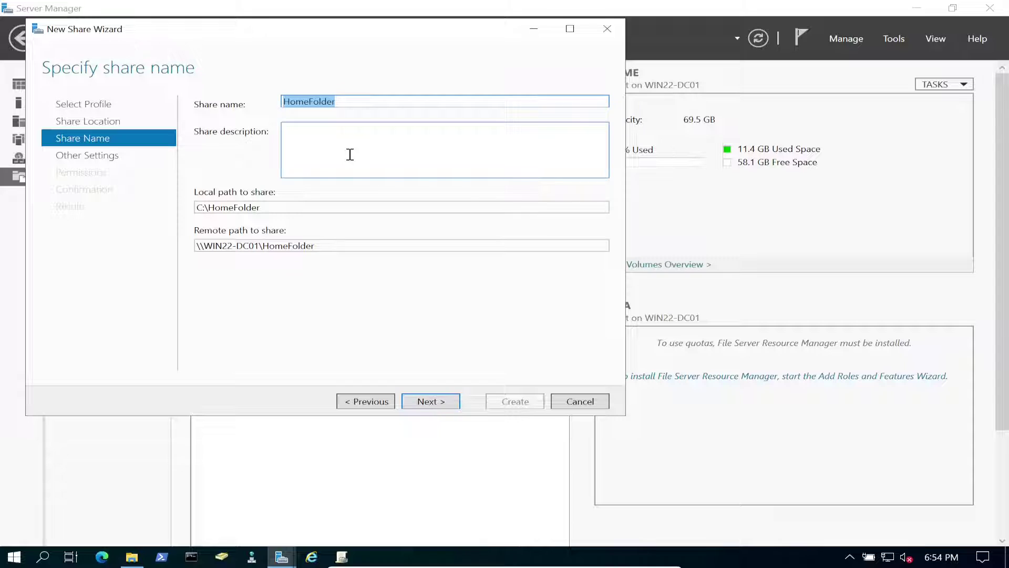
- Copy the remote path \\WIN22-DC01\HomeFolder from the share name page
left_click(350, 101)
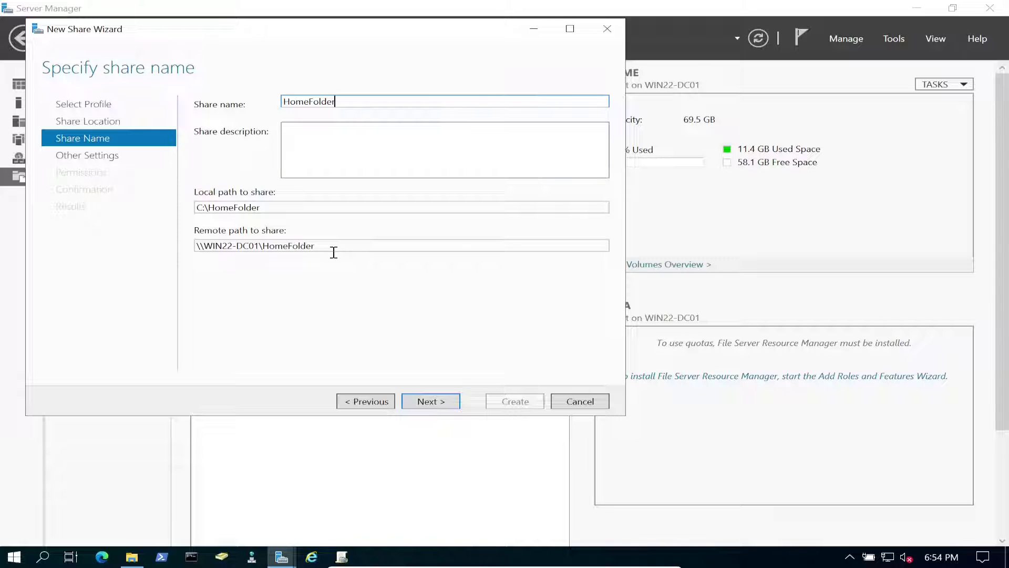
left_click_drag(331, 250, 199, 246)
right_click(205, 245)
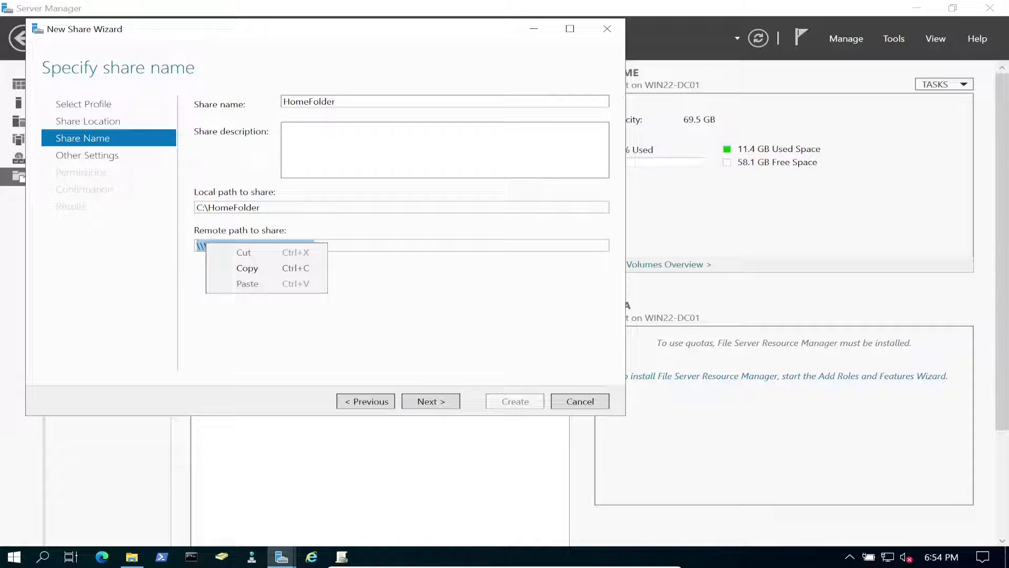
left_click(247, 268)
right_click(14, 556)
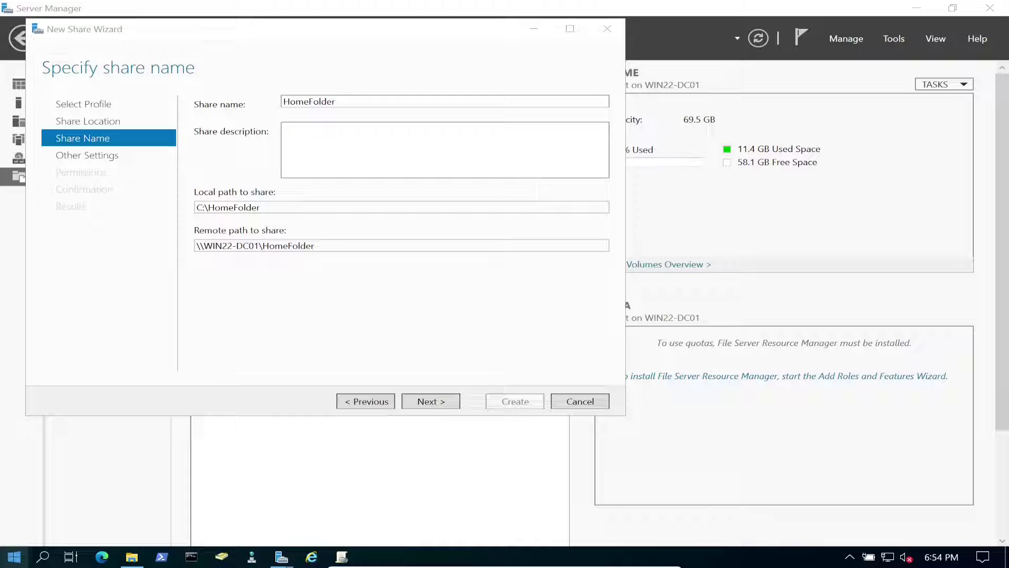
- Paste \\WIN22-DC01\HomeFolder into a new, zoomed-in Notepad note, then minimize Notepad
left_click(43, 494)
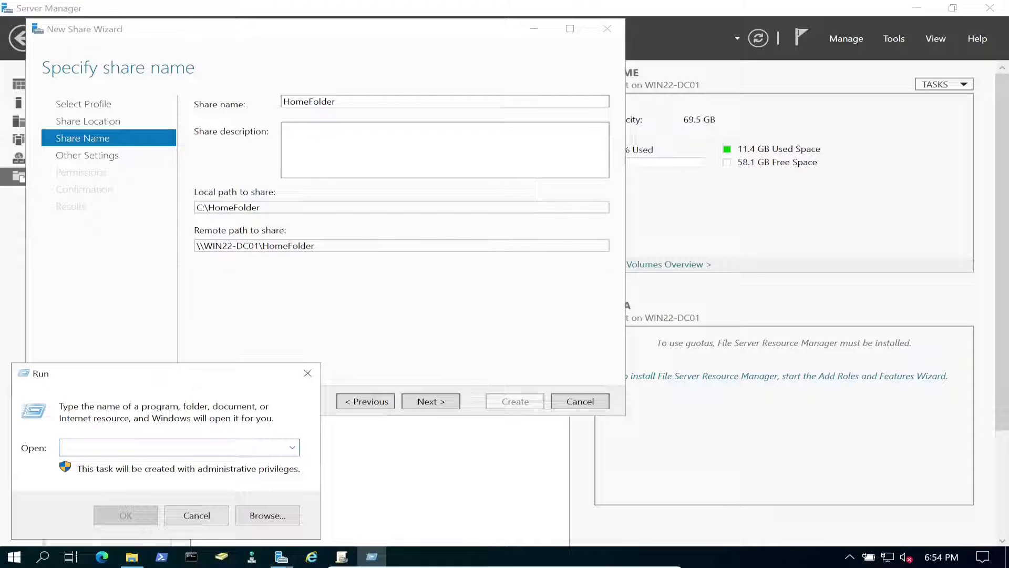
type("notepad")
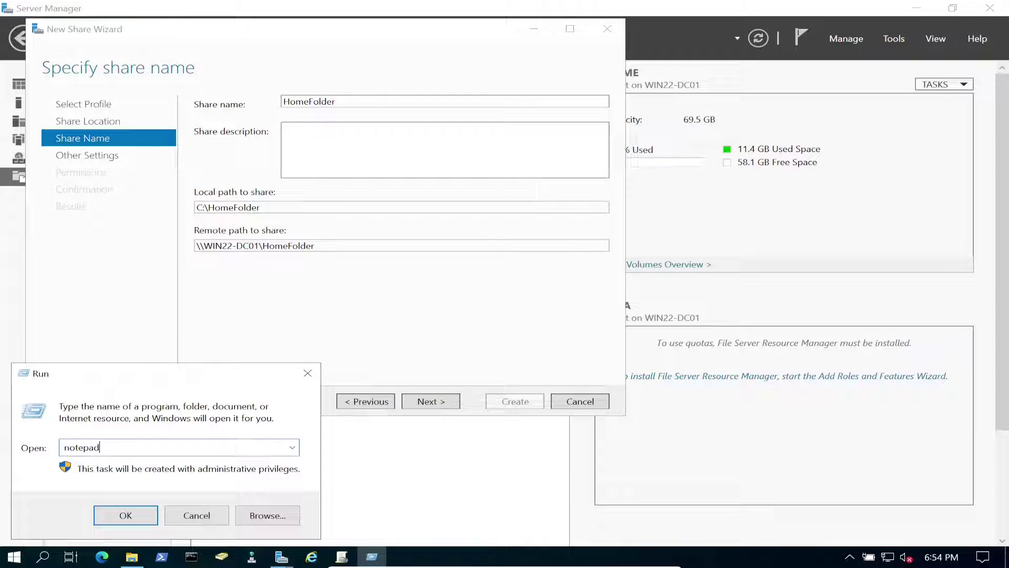
key("Return")
key("ctrl+v")
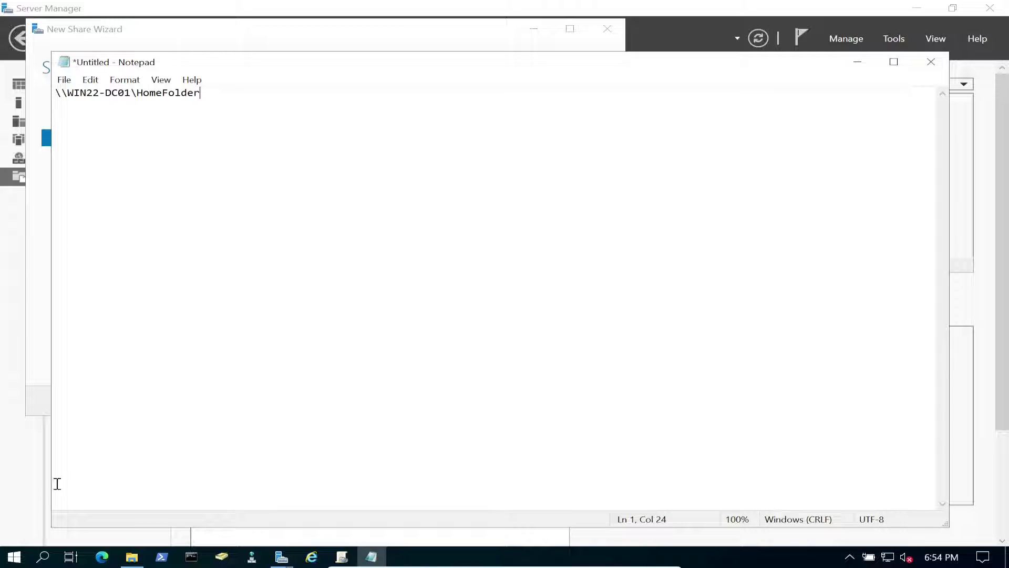
scroll(347, 410, "up", 12)
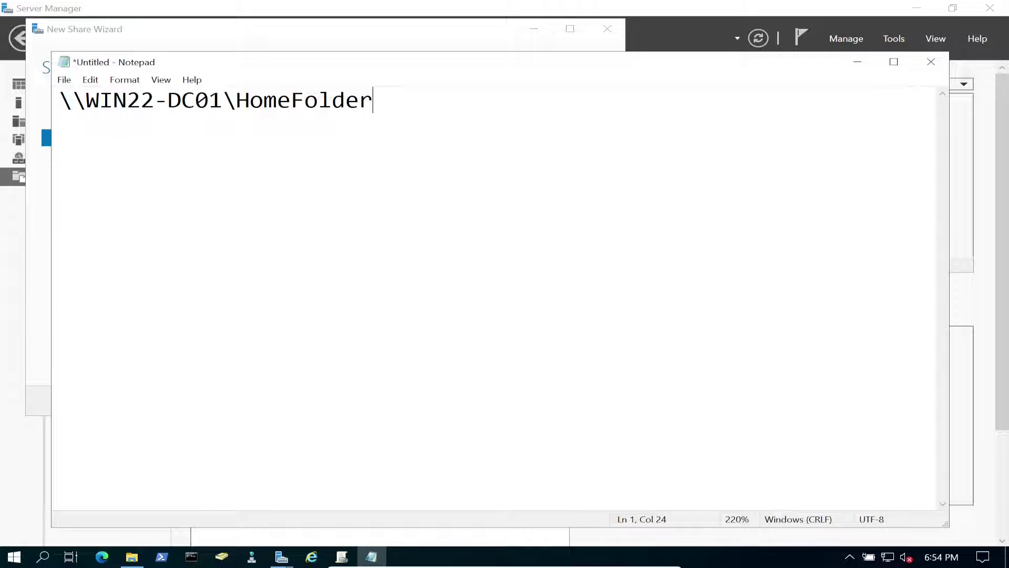
left_click(857, 62)
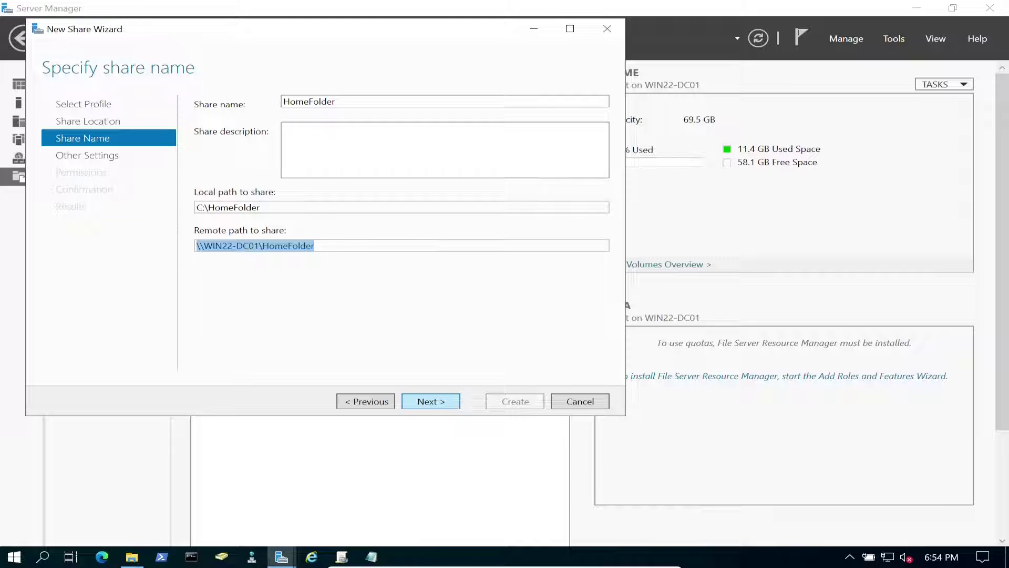
- Enable access-based enumeration, then open Customize permissions for C:\HomeFolder
key("Return")
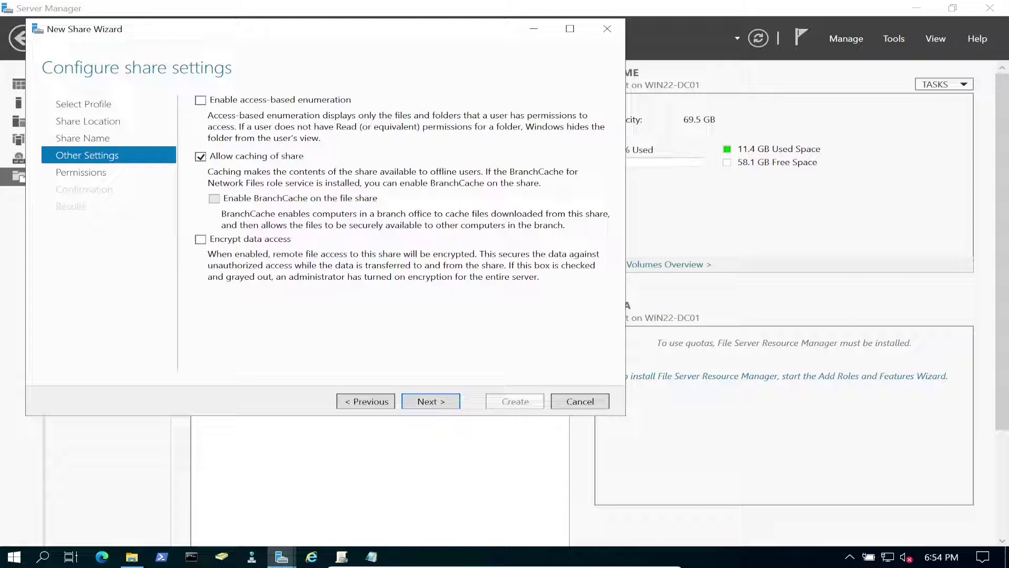
key("space")
key("Return")
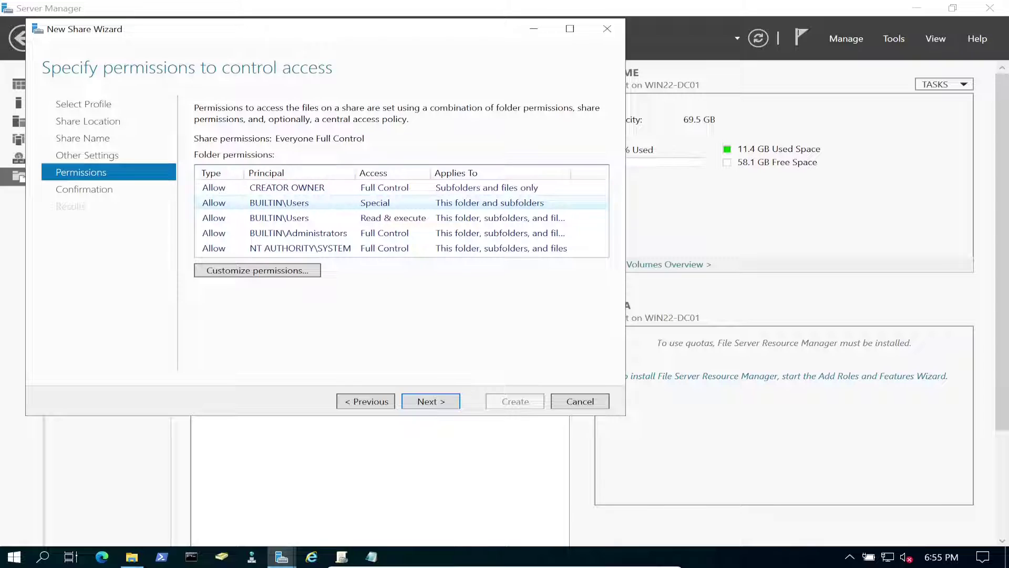
left_click(257, 271)
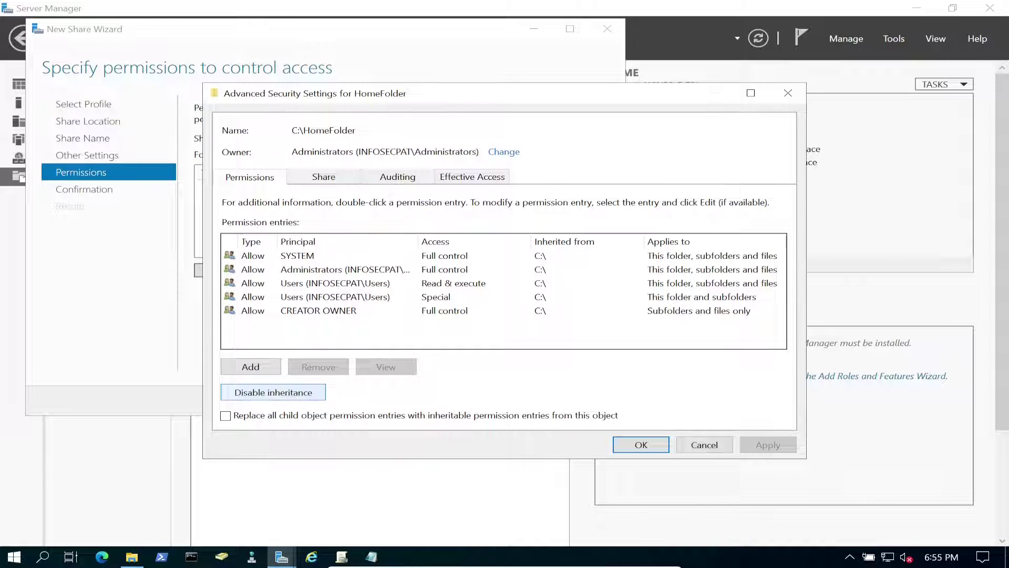
left_click(273, 392)
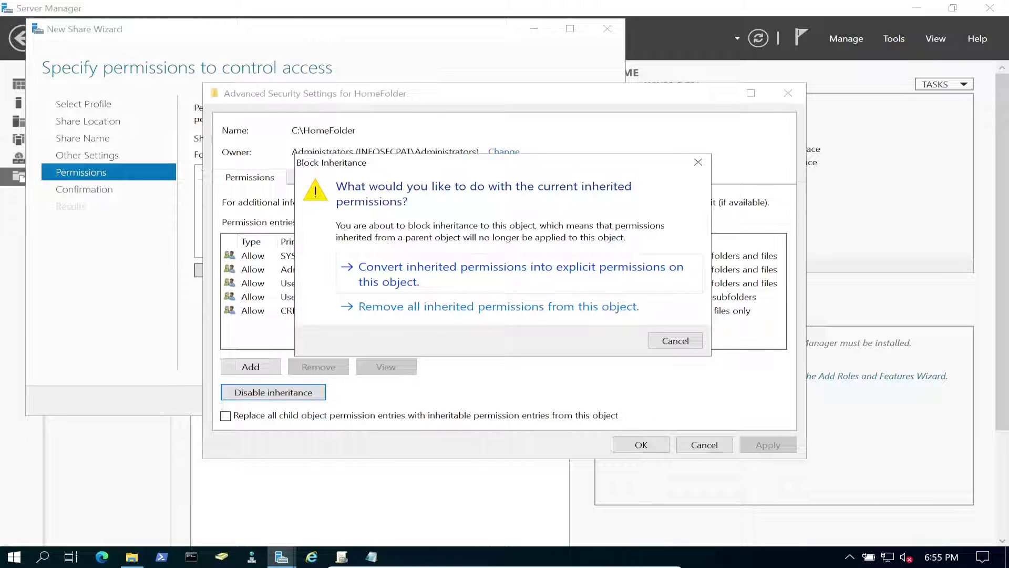
left_click(473, 273)
left_click(473, 269)
left_click(472, 297)
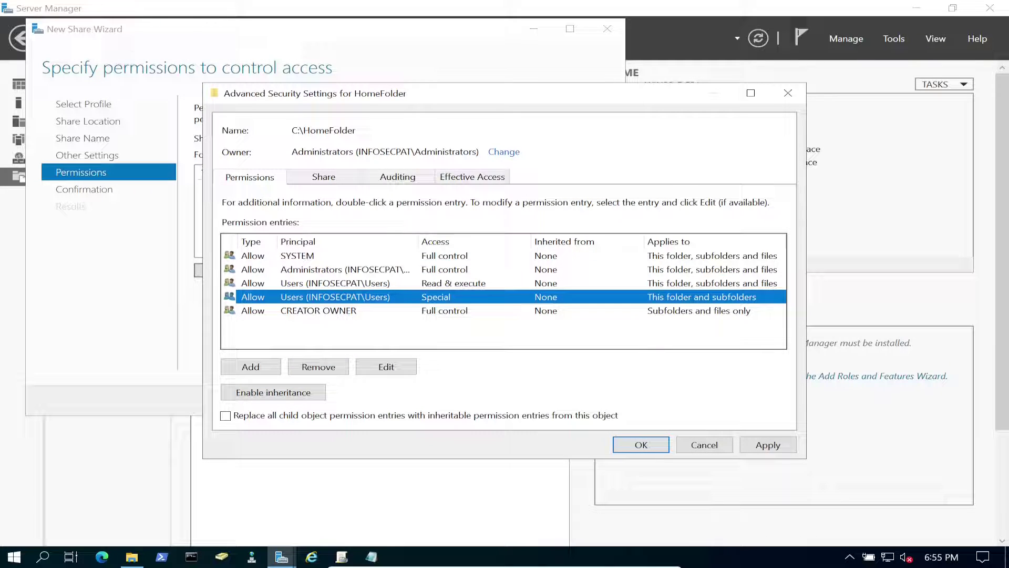
left_click(319, 366)
left_click(473, 283)
left_click(319, 366)
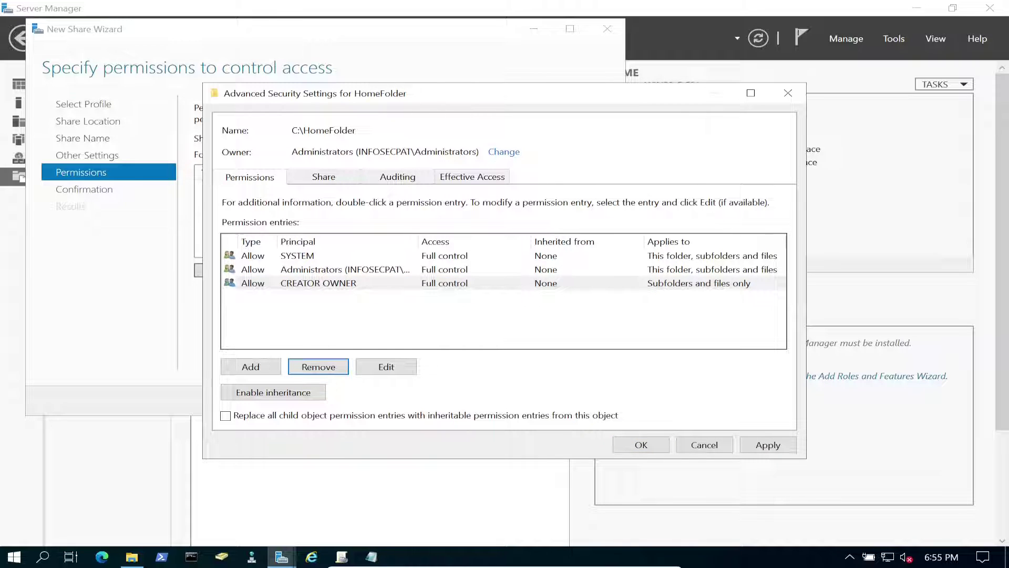
left_click(297, 255)
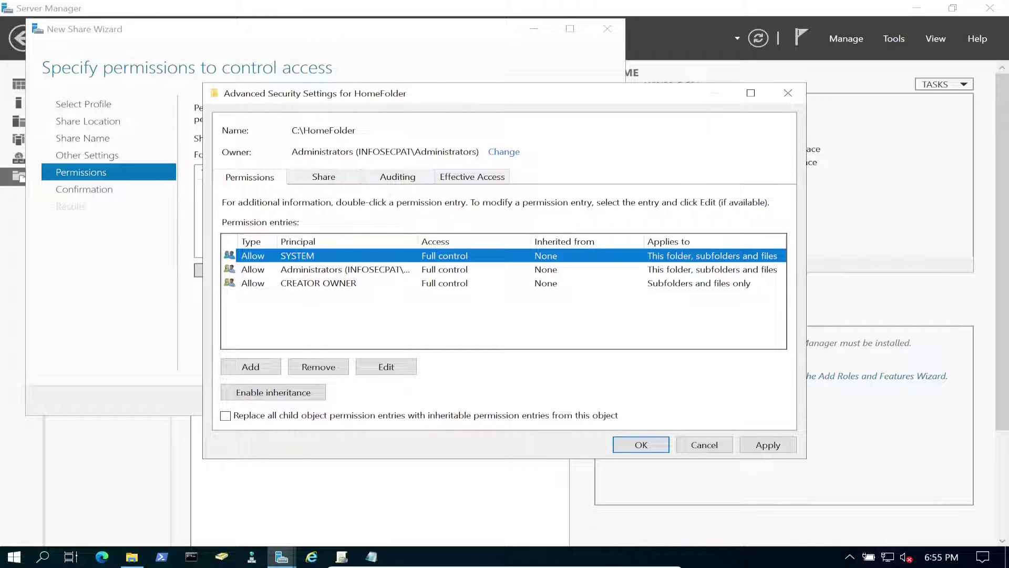
left_click(342, 269)
left_click(318, 283)
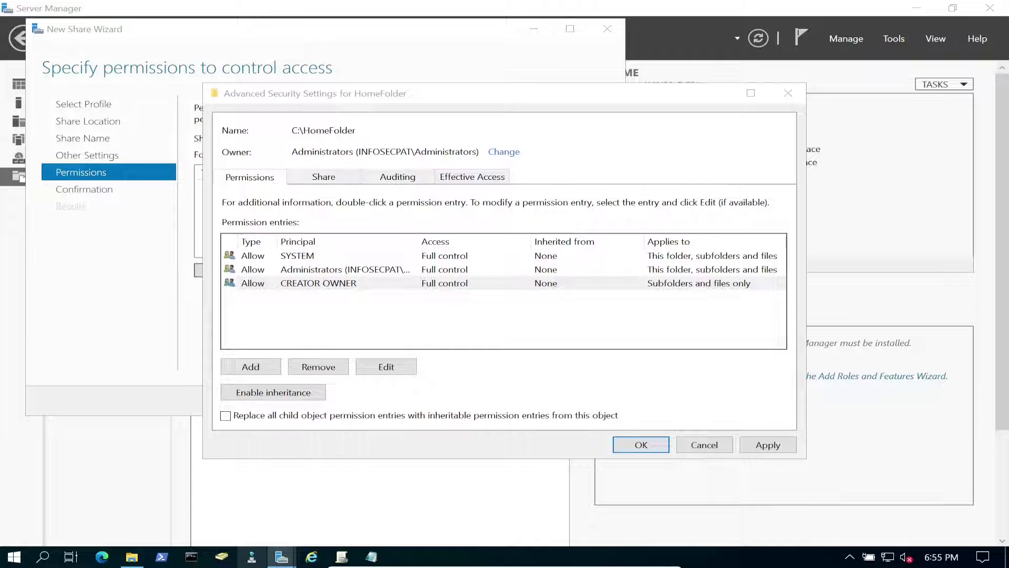
- Check HR_Team's three members in the infosecpat.com HR unit, then return to Server Manager
key("alt+Tab")
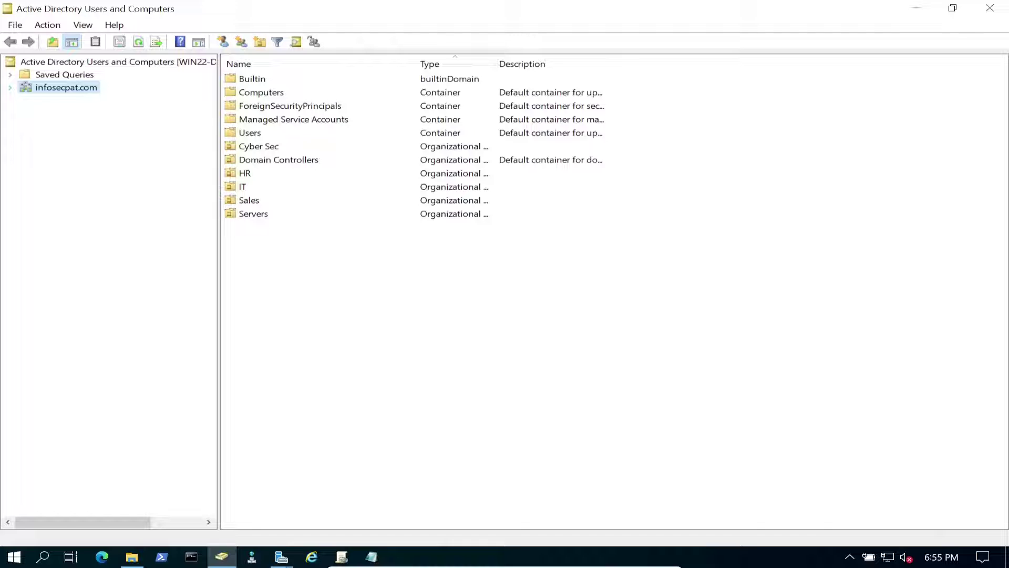
key("Right")
left_click(56, 164)
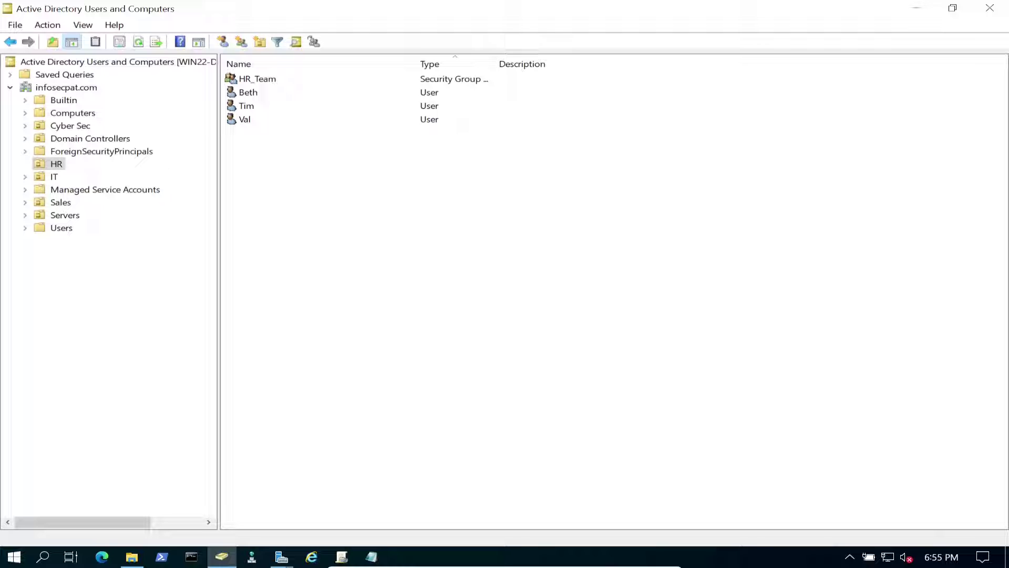
double_click(257, 79)
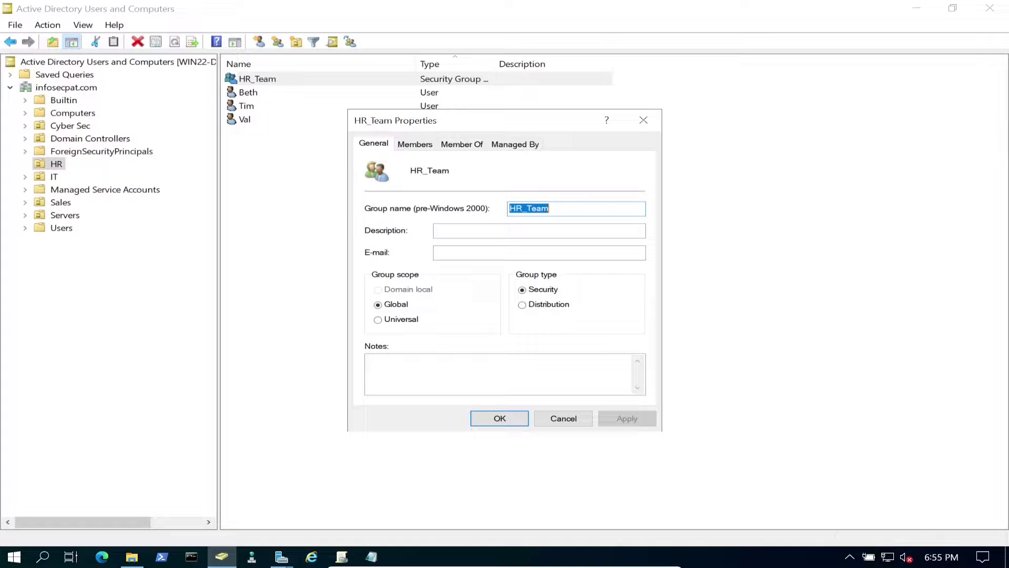
key("ctrl+Tab")
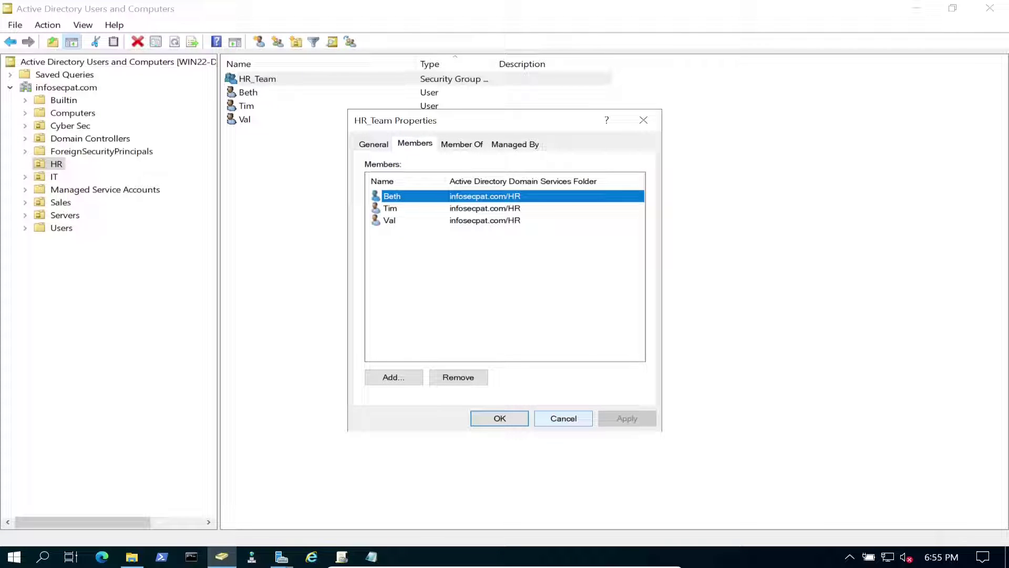
key("Escape")
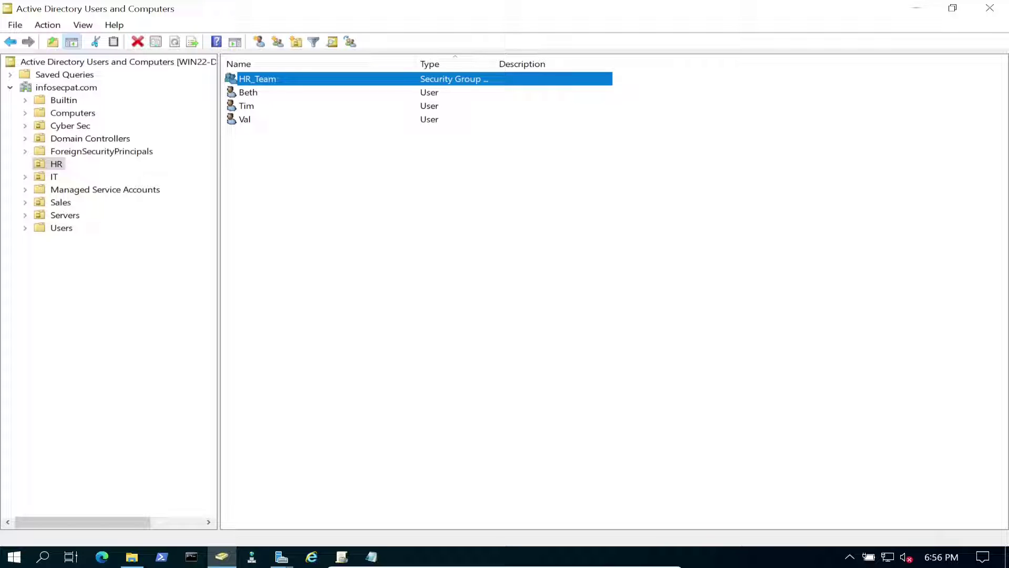
left_click(917, 8)
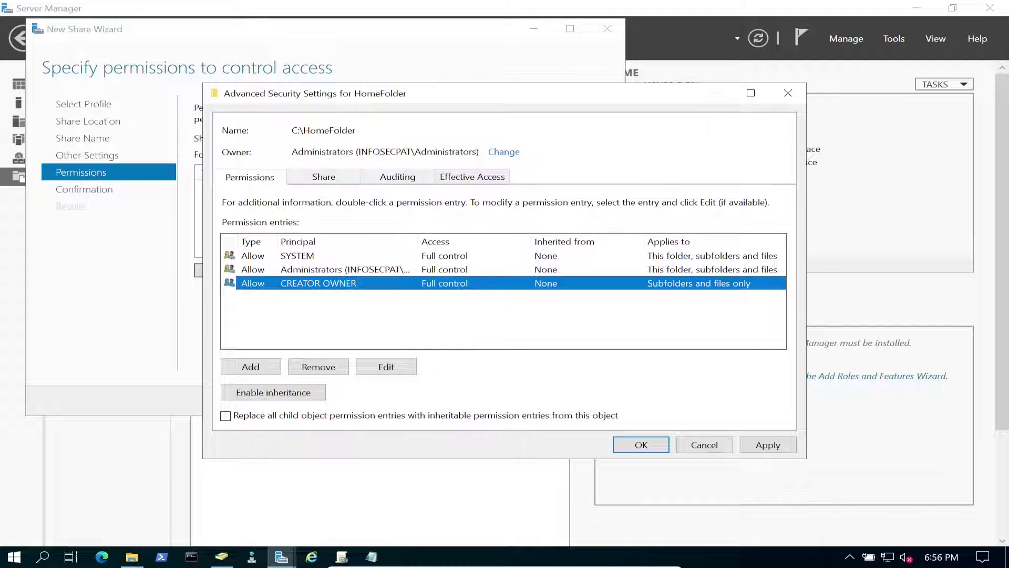
- Add an Allow permission entry for HR_Team that applies to This folder only
left_click(250, 366)
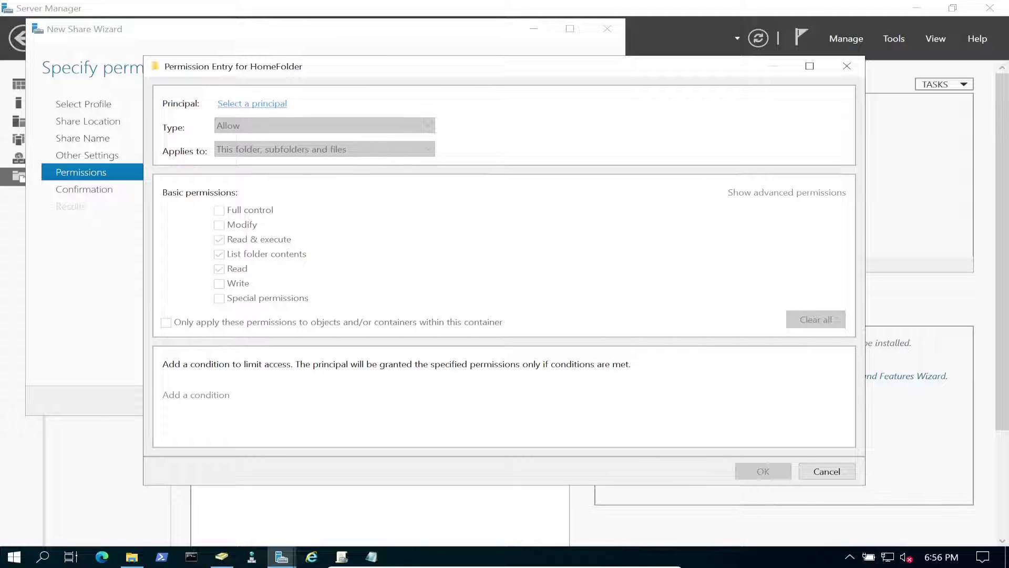
left_click(252, 103)
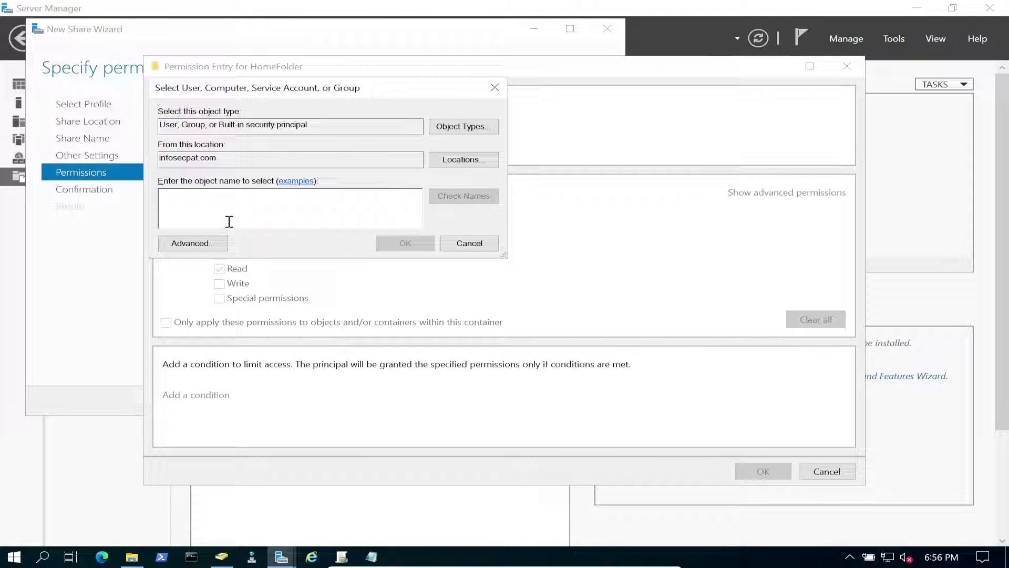
type("HR")
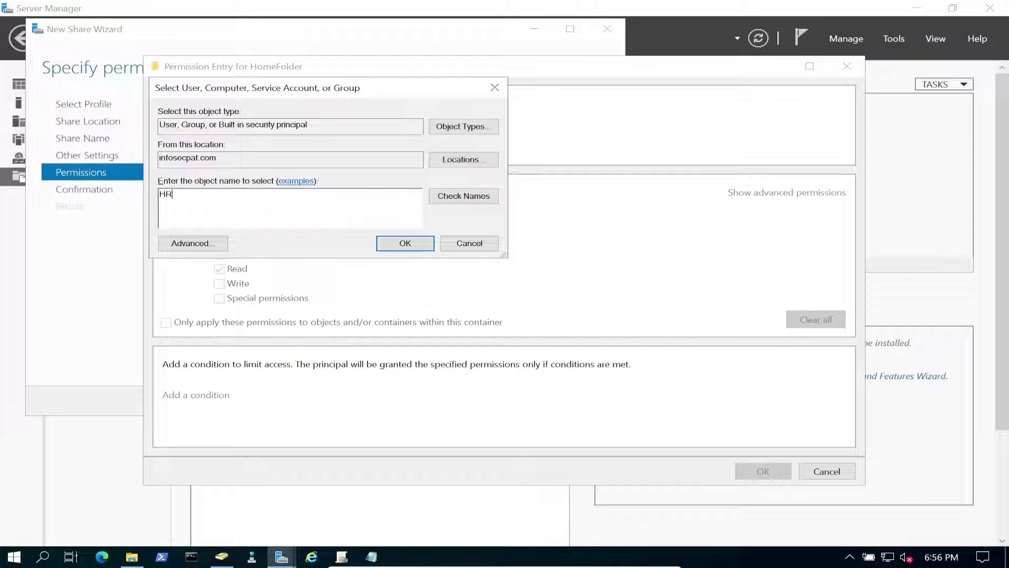
left_click(463, 196)
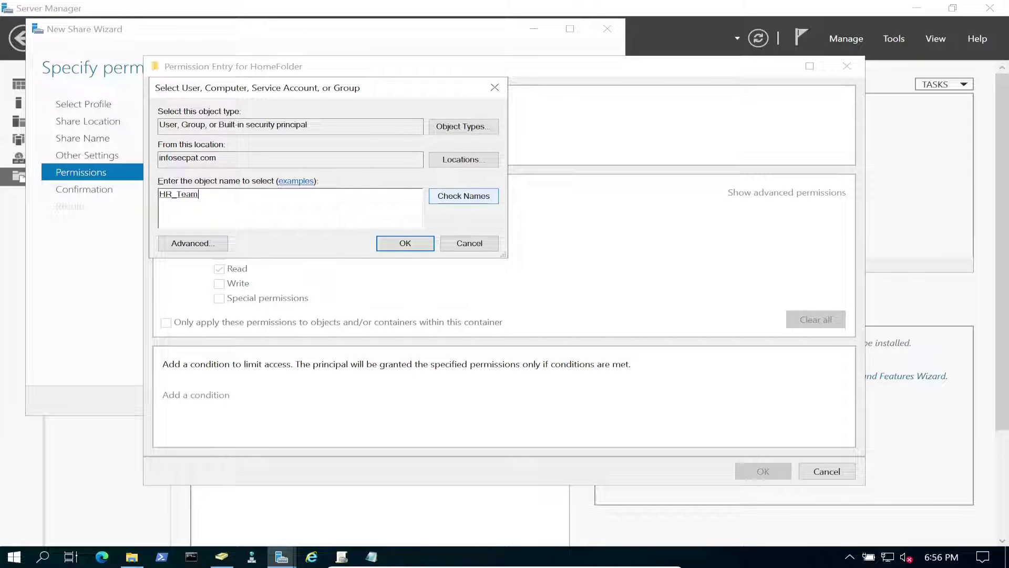
key("Return")
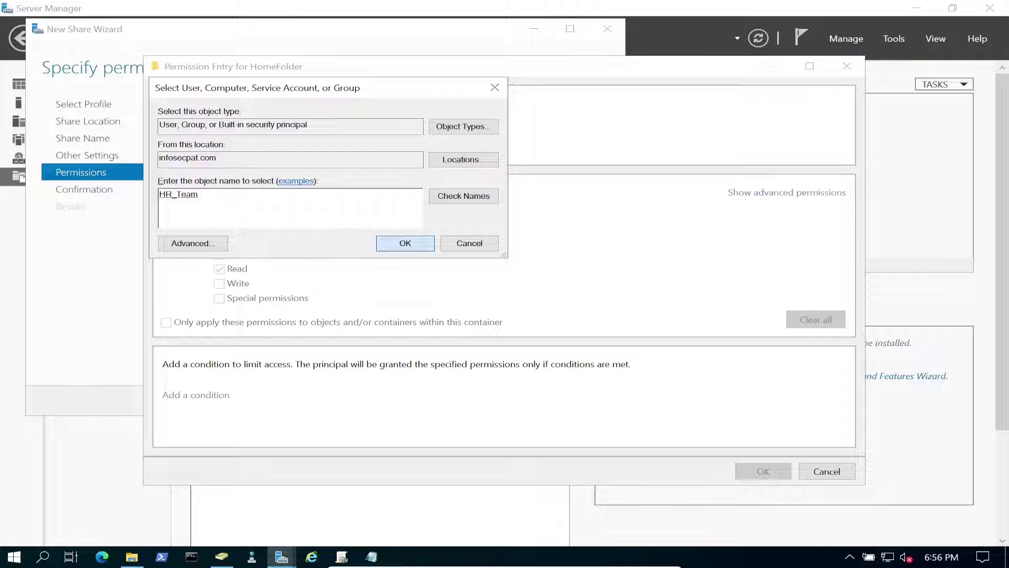
key("alt+Down")
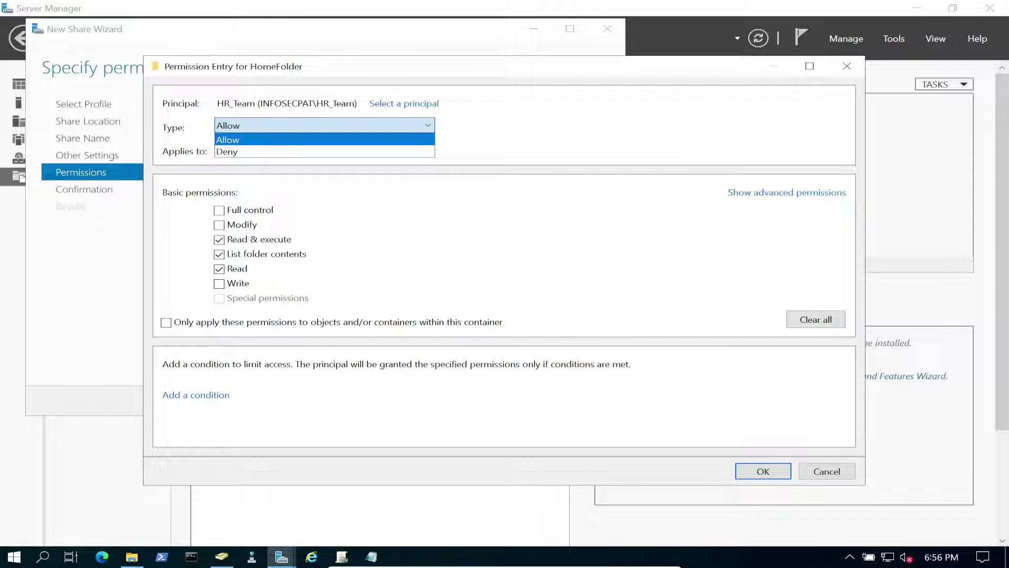
key("Return")
key("Tab")
key("alt+Down")
key("Up")
key("Return")
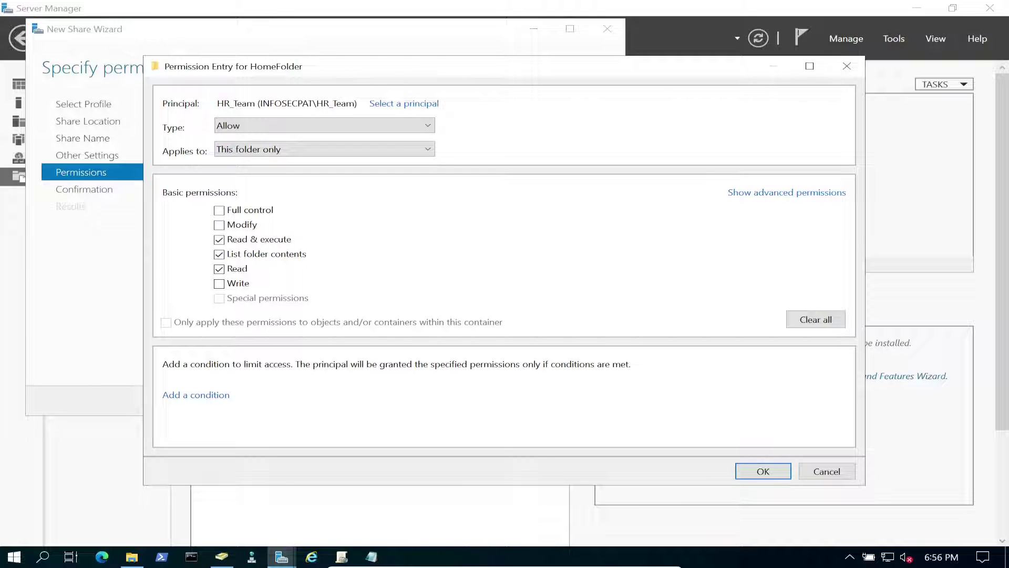
- Limit HR_Team's advanced permissions to traverse, list folder, create files and create folders, and save
key("Tab")
key("Return")
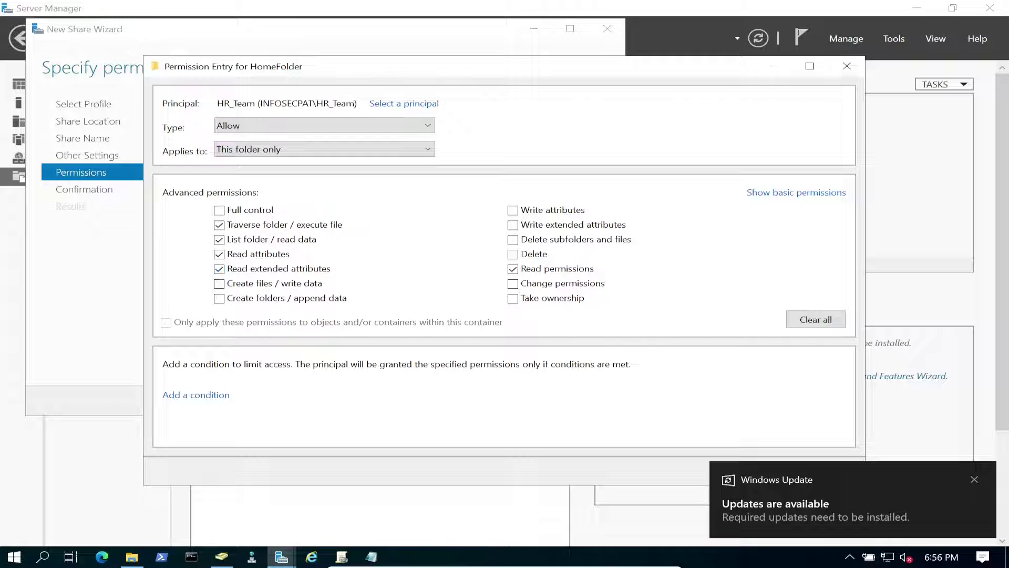
left_click(219, 240)
left_click(218, 254)
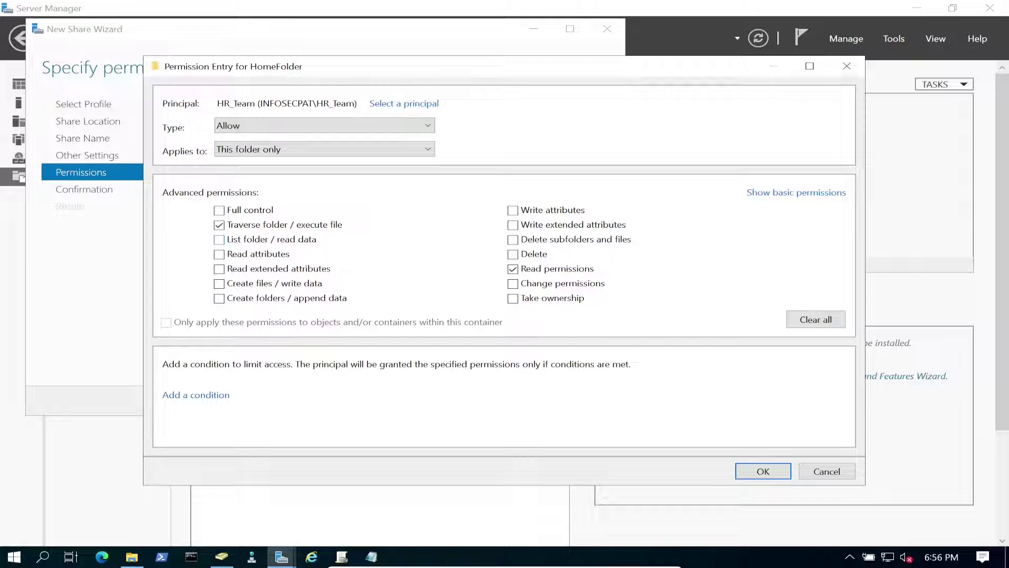
left_click(218, 240)
left_click(218, 298)
left_click(219, 283)
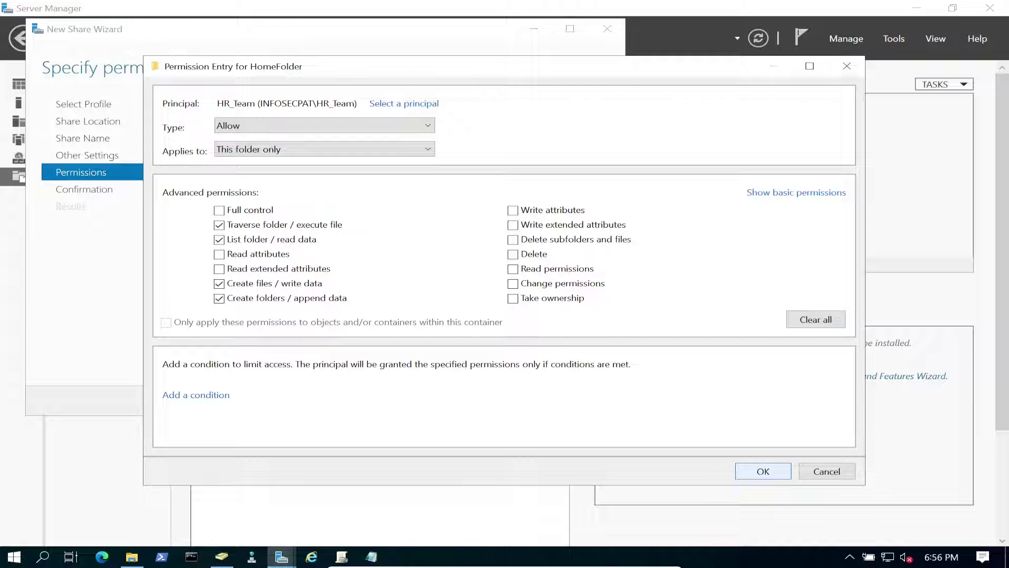
key("Return")
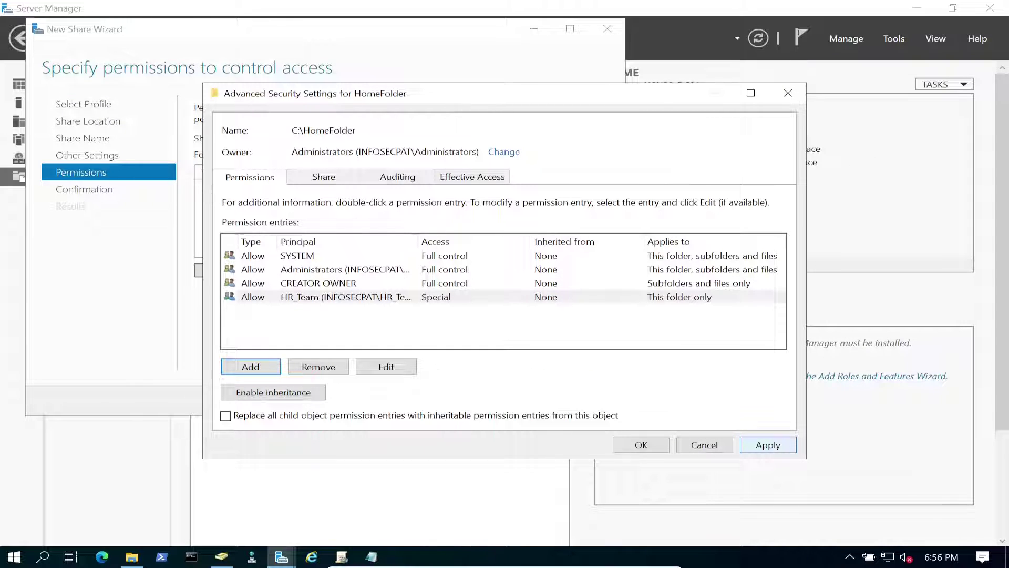
- Accept the security settings, create the HomeFolder share, and close the wizard
left_click(641, 444)
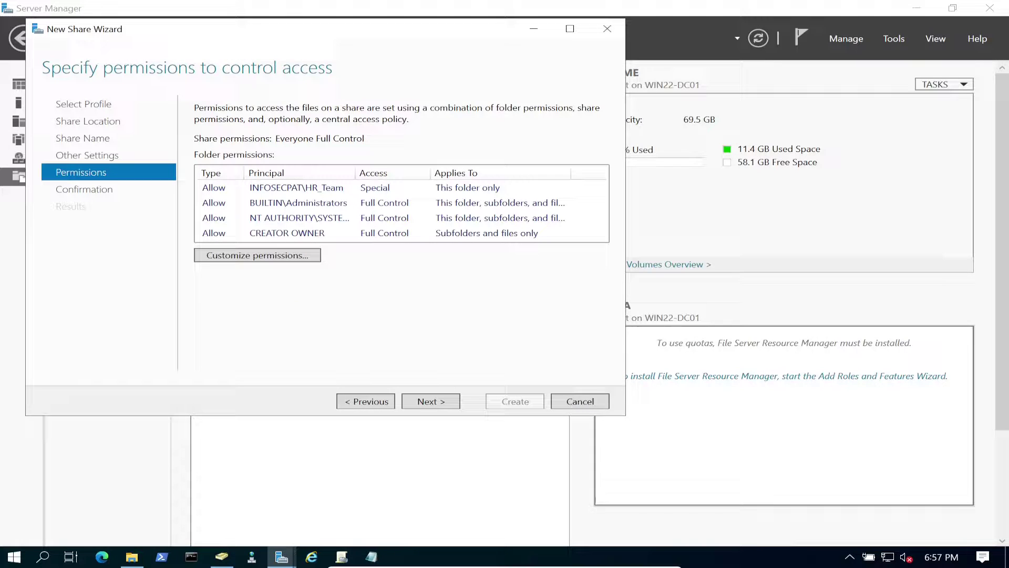
key("Return")
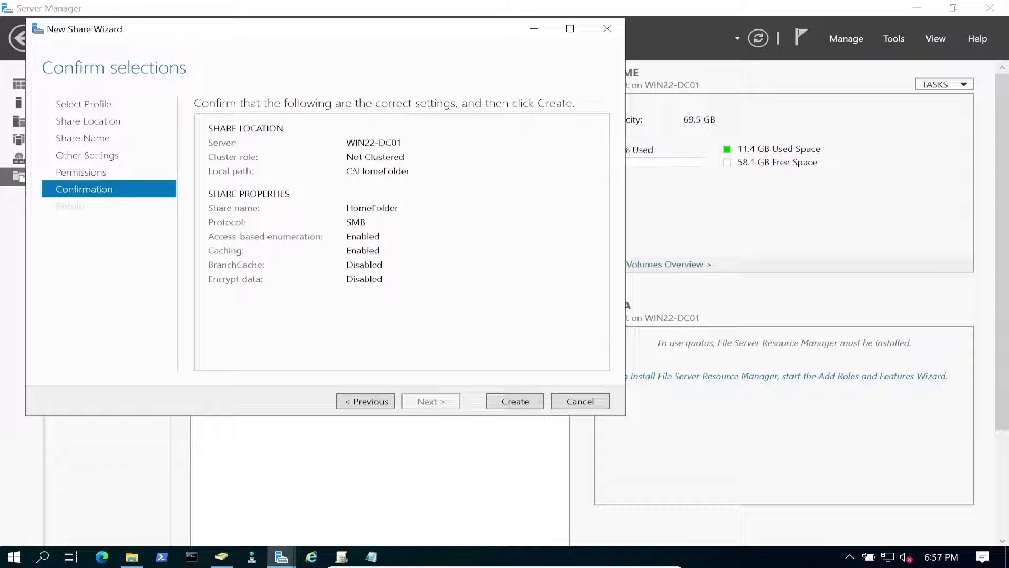
key("Return")
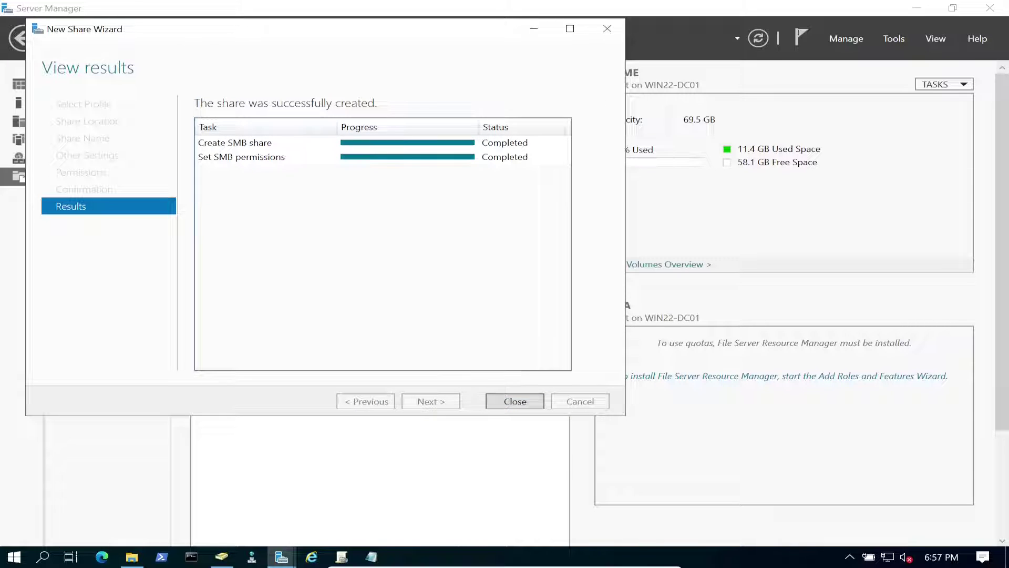
key("Return")
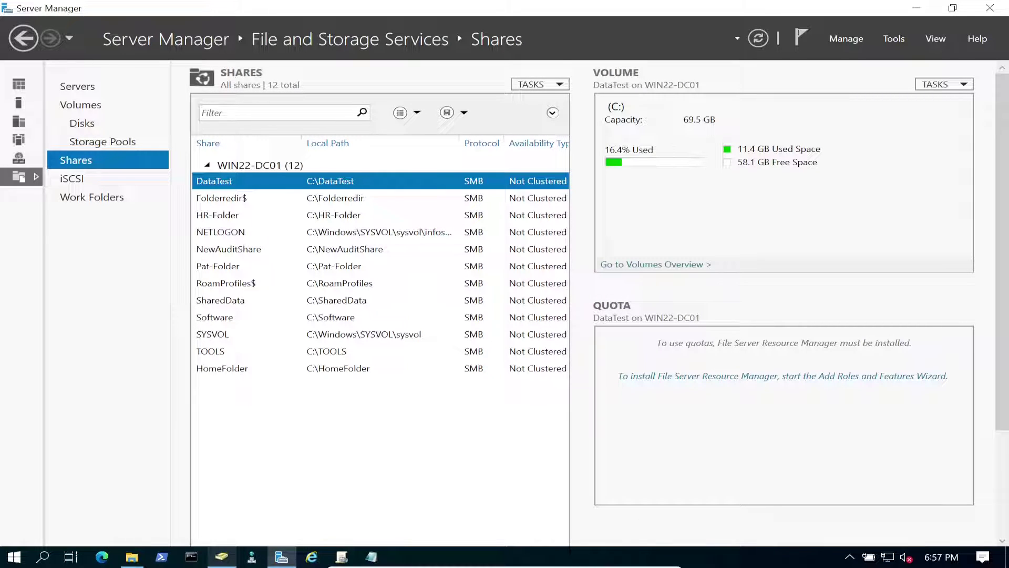
- Confirm HR_Team is listed on HomeFolder's Security tab in its Properties
mouse_move(221, 557)
left_click(132, 556)
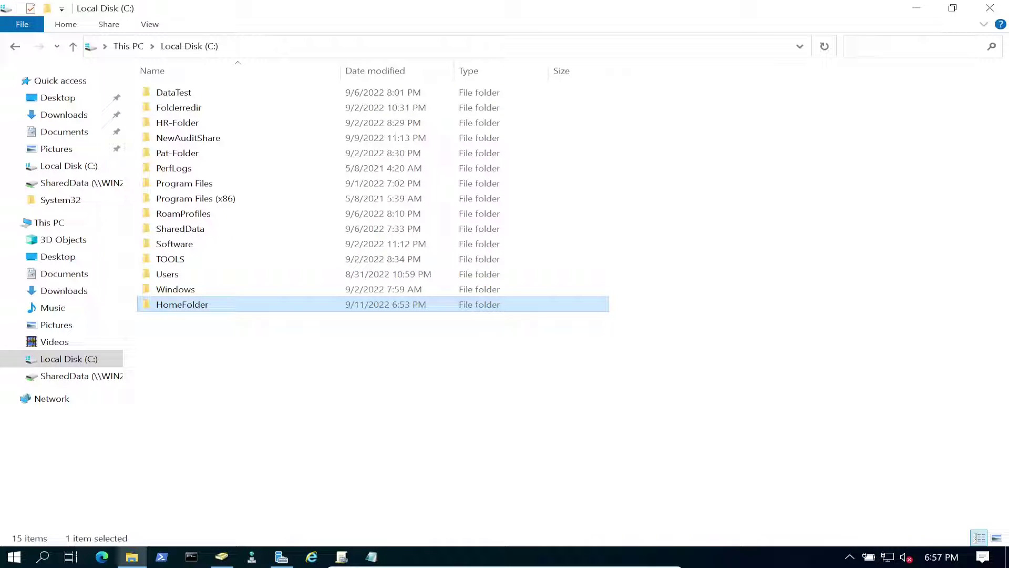
right_click(203, 303)
left_click(236, 291)
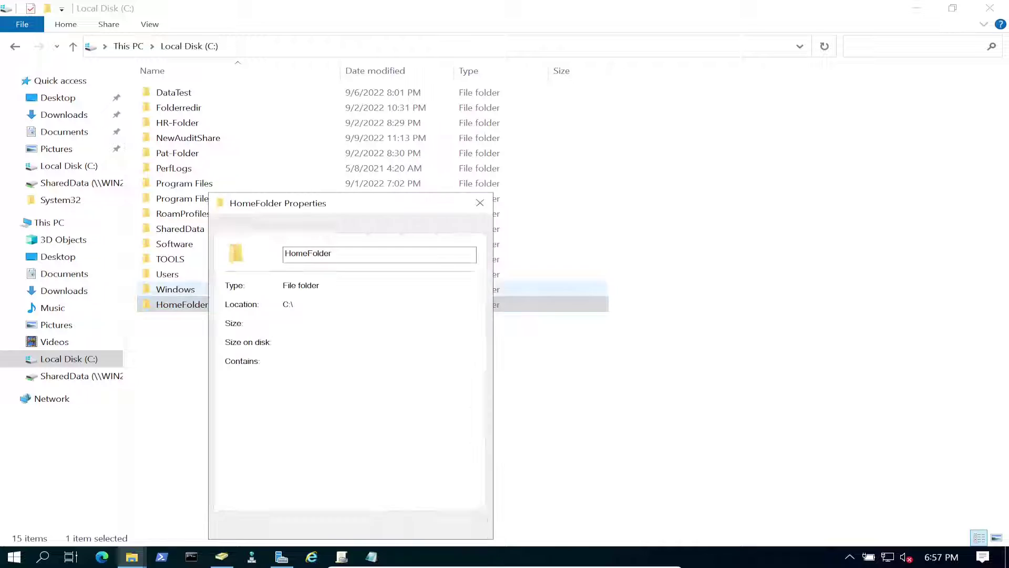
left_click(312, 226)
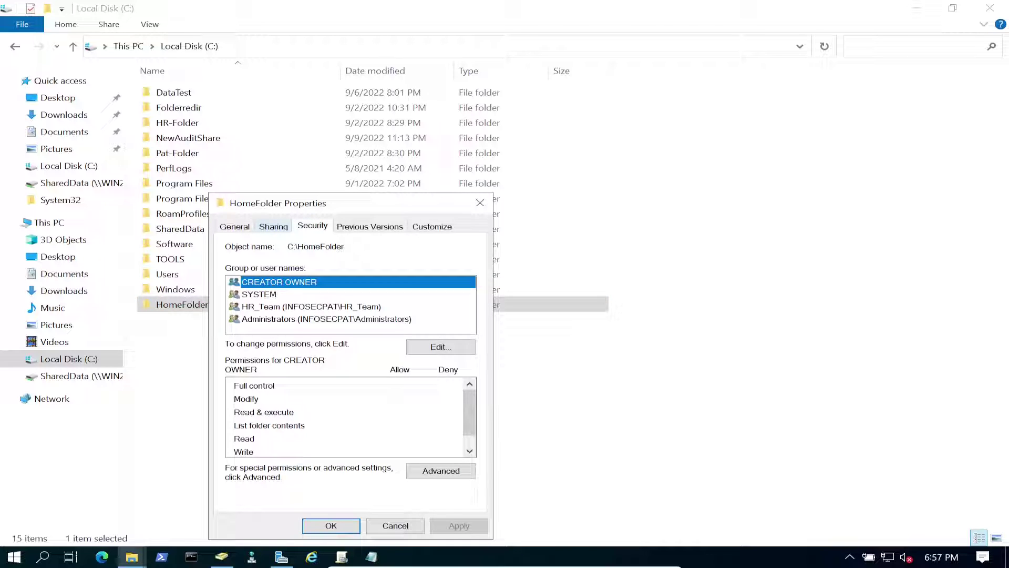
left_click(273, 226)
left_click(312, 225)
left_click(311, 306)
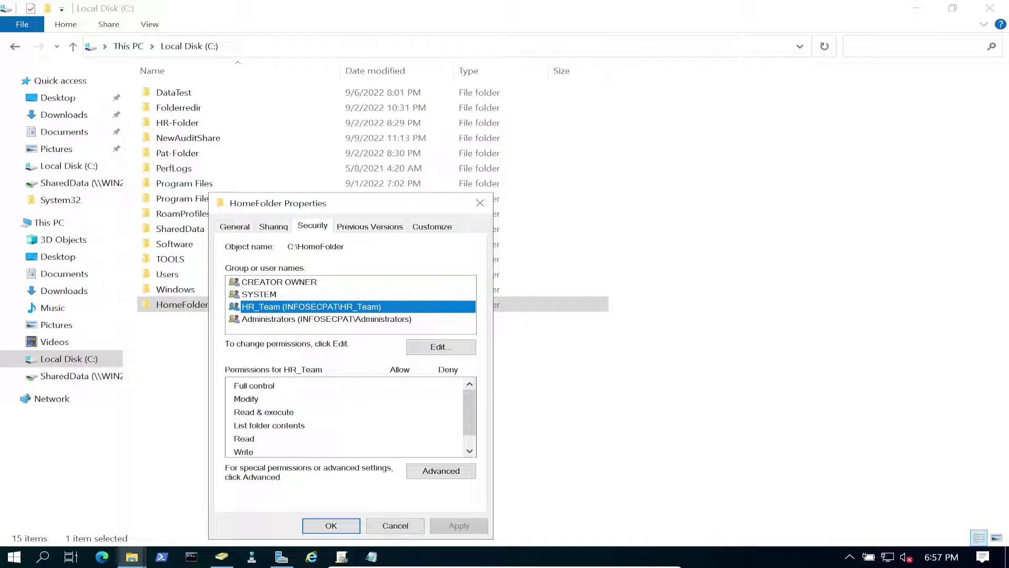
left_click(331, 524)
- Minimize File Explorer and Server Manager to show the desktop
key("ctrl+space")
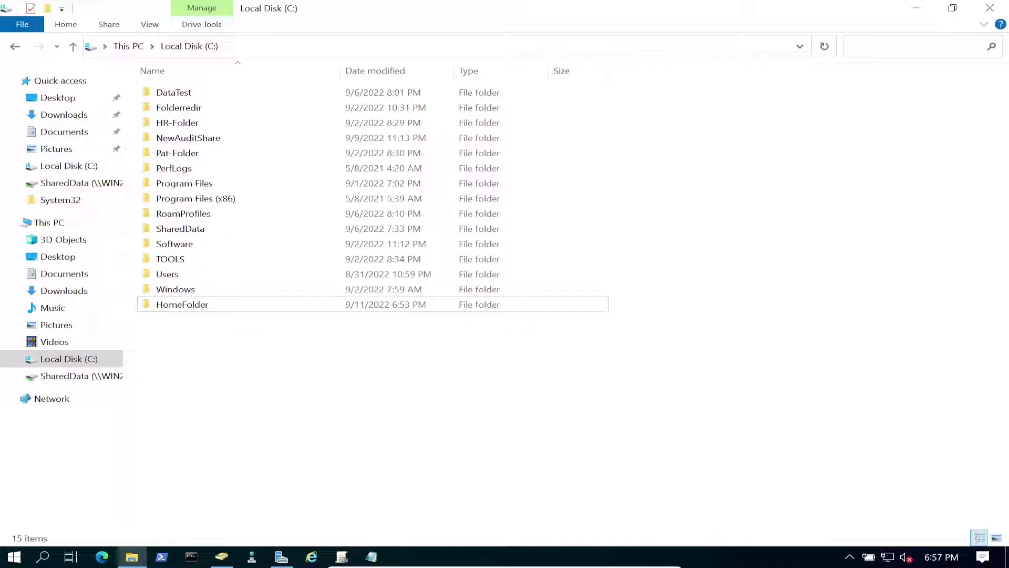
left_click(916, 8)
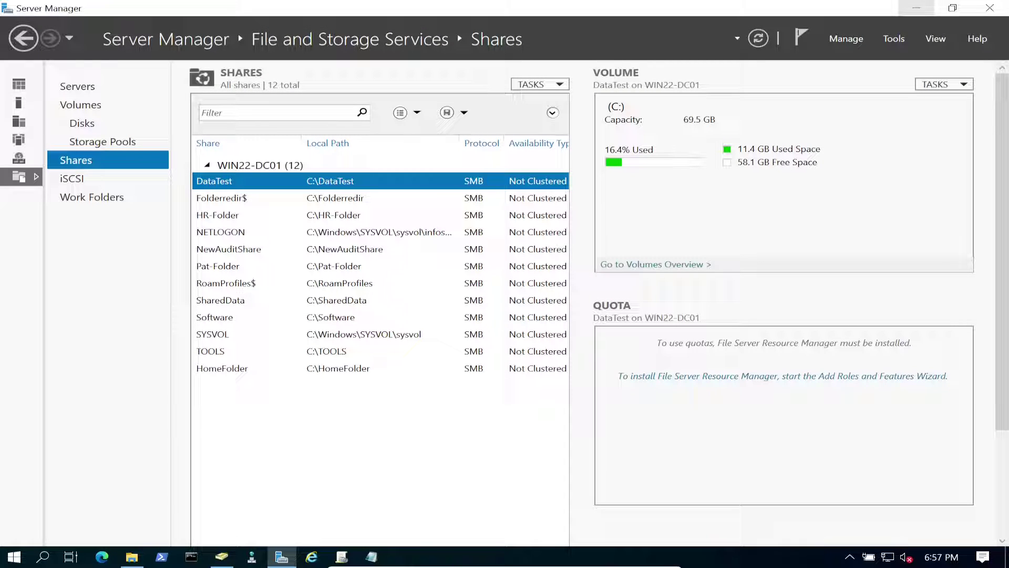
left_click(916, 7)
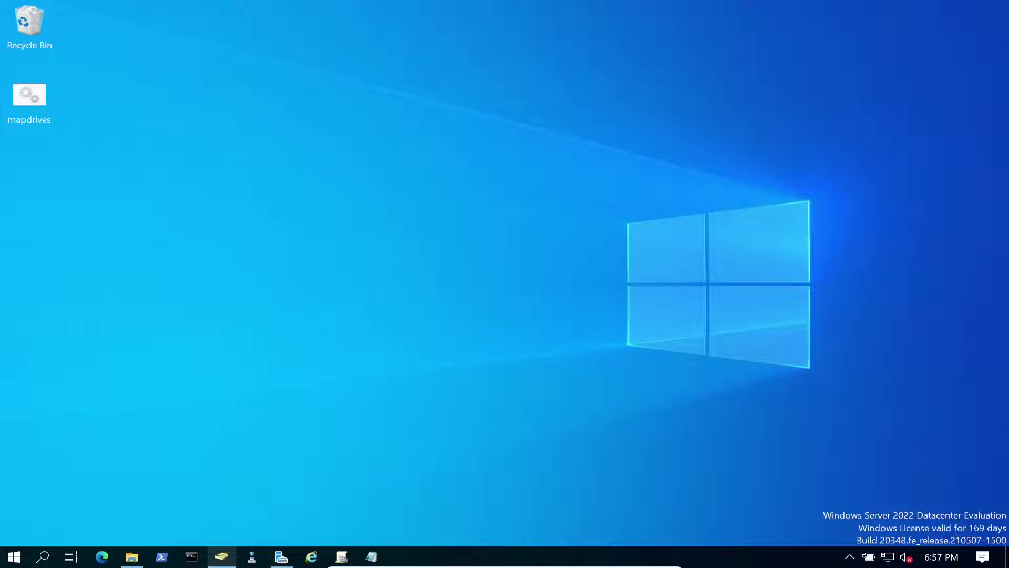
- Set the first HR user's profile home folder to Connect a drive, then bring up the share path note
left_click(222, 557)
left_click(443, 92)
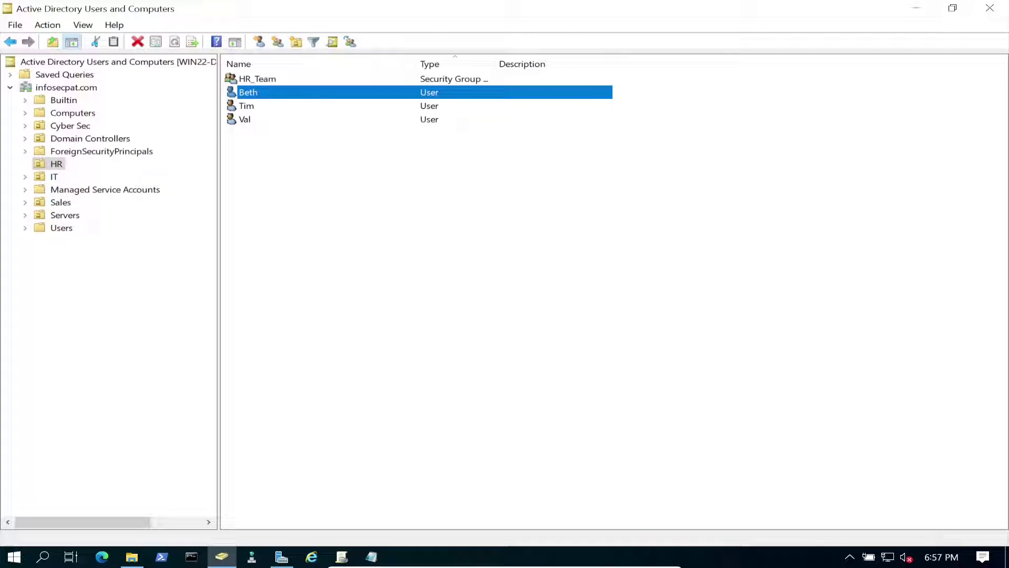
right_click(277, 93)
left_click(315, 291)
left_click(518, 168)
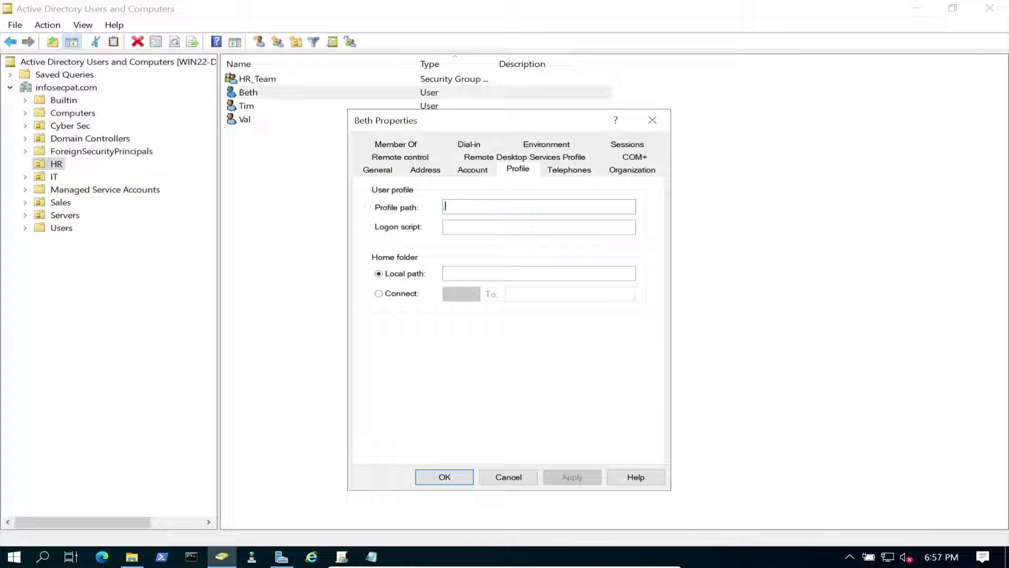
left_click(378, 293)
left_click(532, 294)
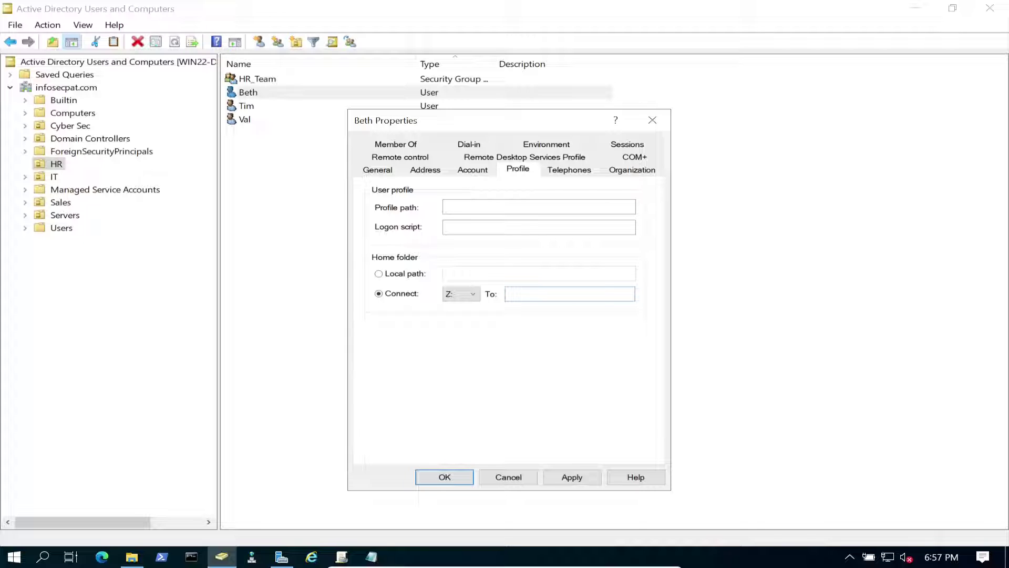
left_click(371, 556)
- Finish the Notepad path as \\WIN22-DC01\HomeFolder\%username%, copy it, and minimize Notepad
type("\\\\WIN22-DC01\\HomeFolder\\")
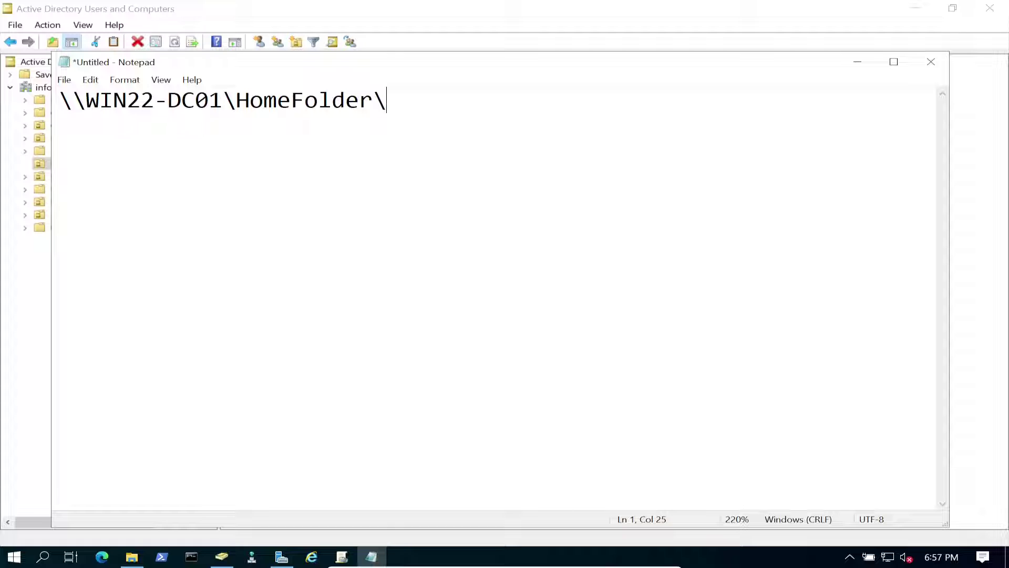
type("%userns")
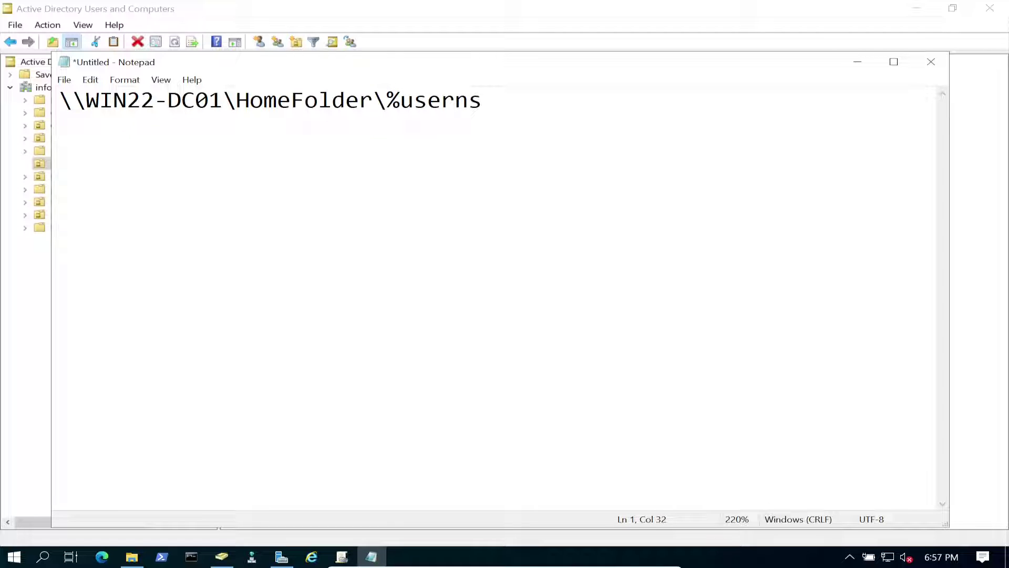
key("BackSpace")
type("ame%")
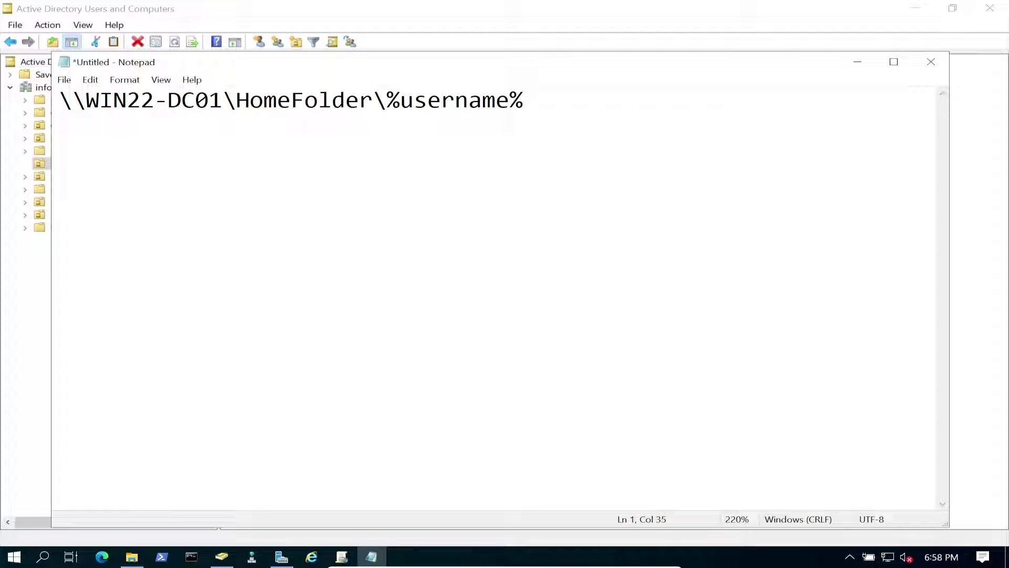
key("ctrl+a")
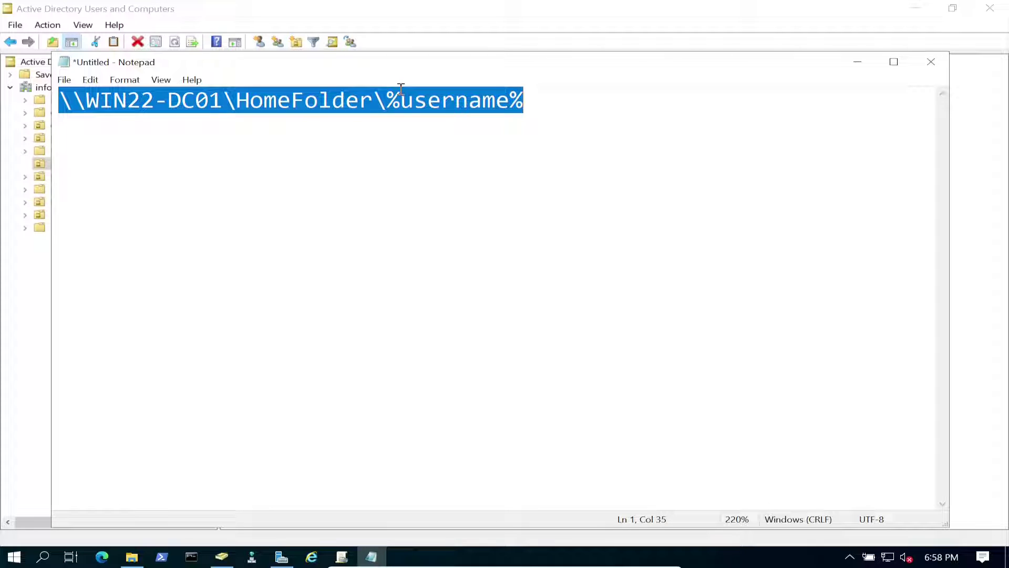
right_click(394, 106)
left_click(433, 154)
left_click(857, 62)
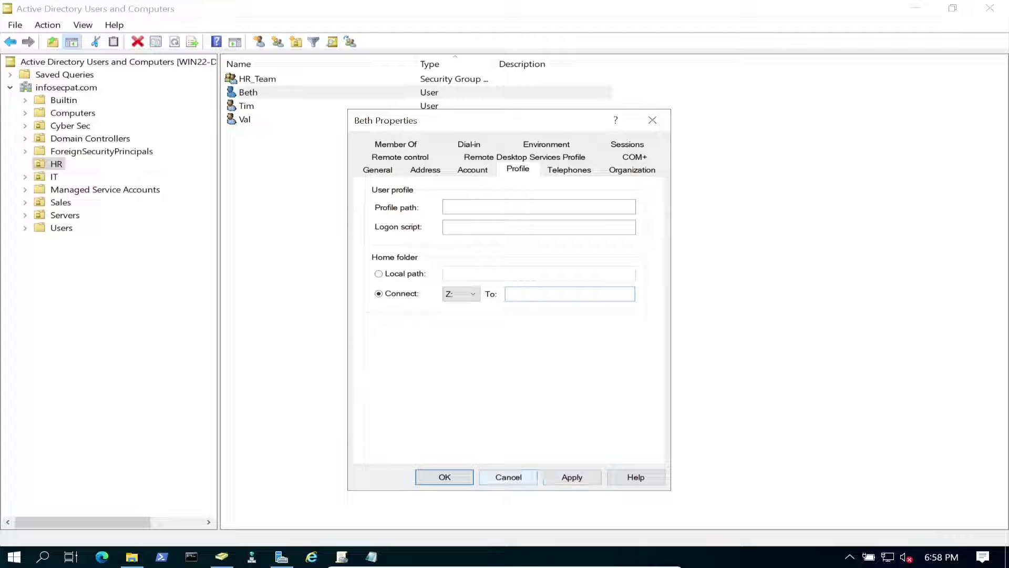
- Open shared properties for Beth, Tim and Val on the Profile tab
key("Escape")
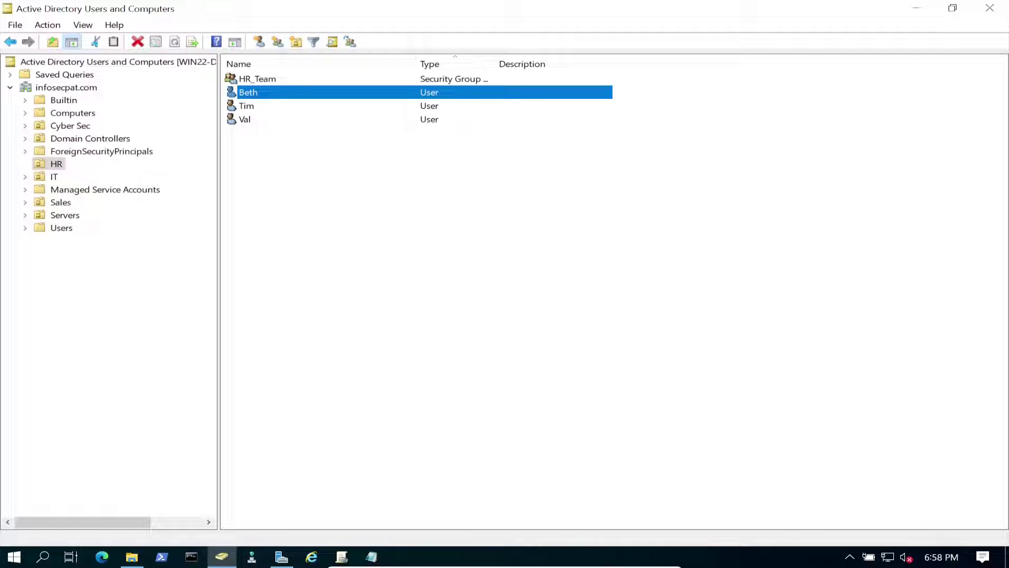
left_click(287, 116, "shift")
right_click(286, 117)
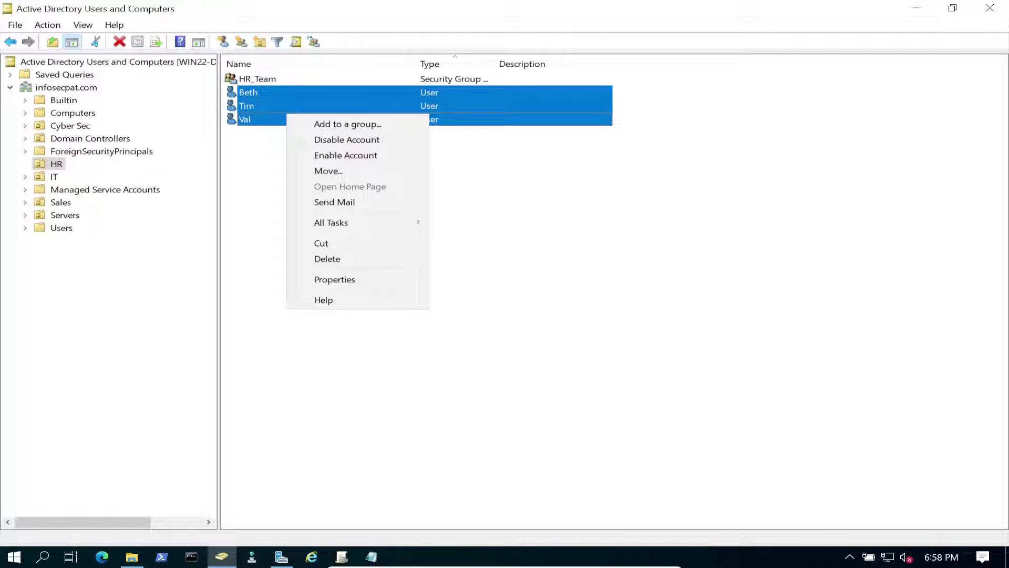
left_click(334, 279)
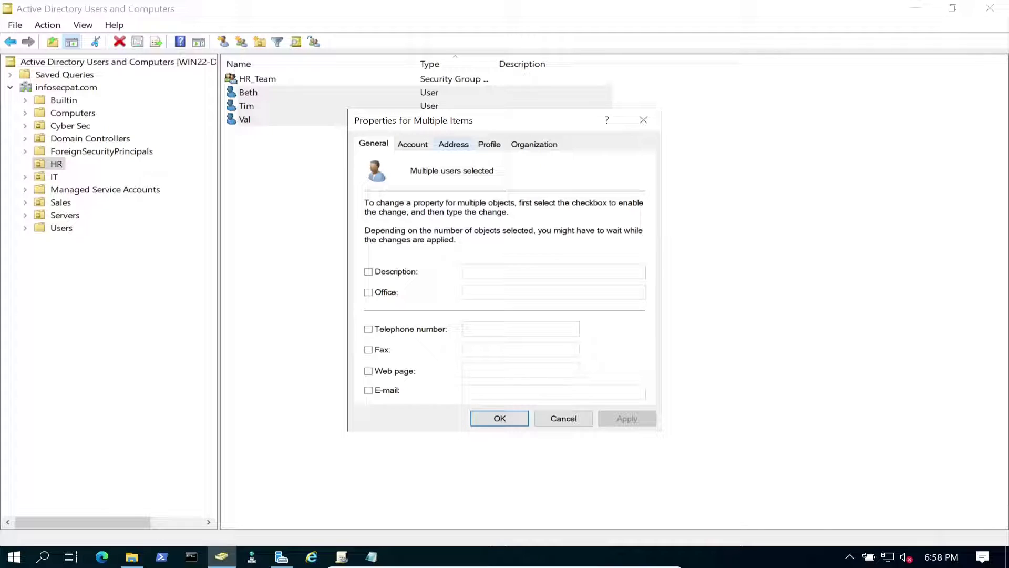
left_click(453, 144)
left_click(488, 144)
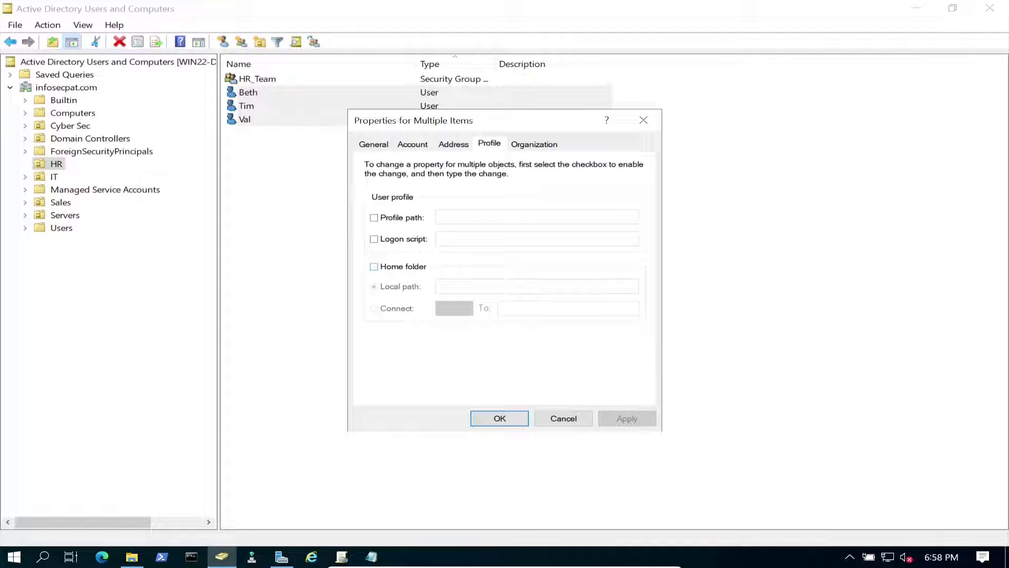
- Connect home folder drive E: to the pasted \\WIN22-DC01\HomeFolder\%username% path and apply
left_click(374, 266)
left_click(373, 309)
left_click(454, 308)
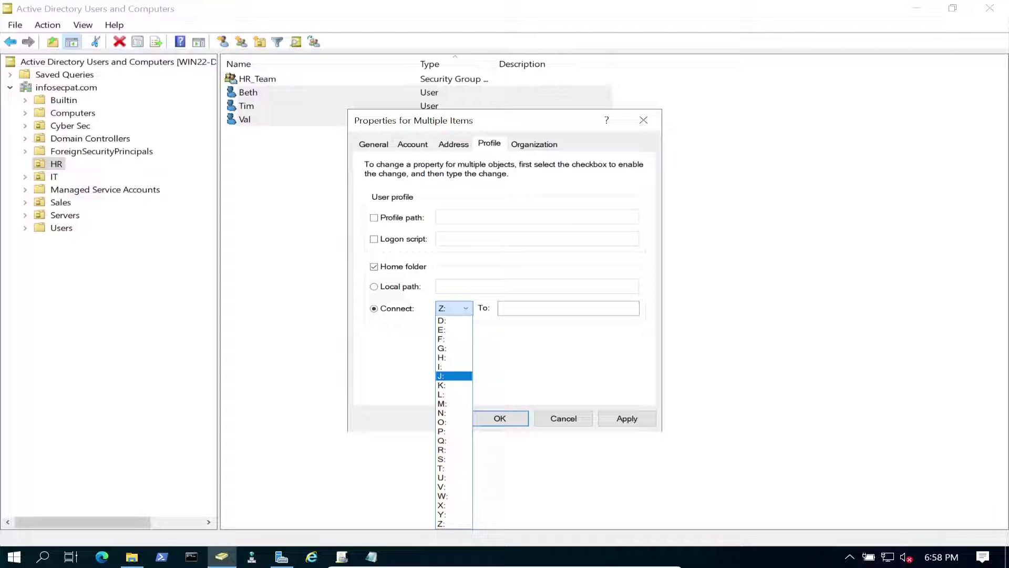
left_click(446, 487)
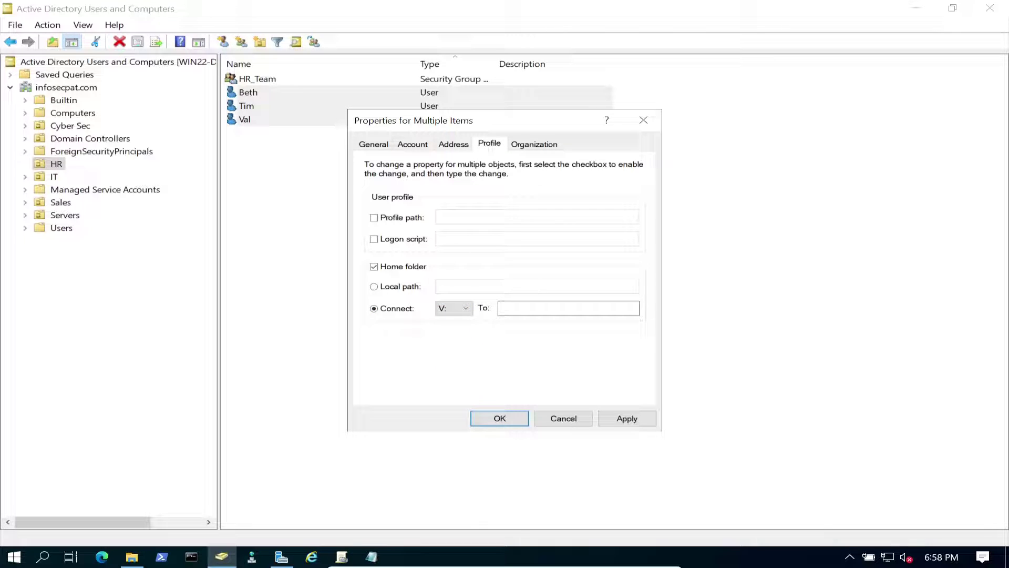
left_click(454, 308)
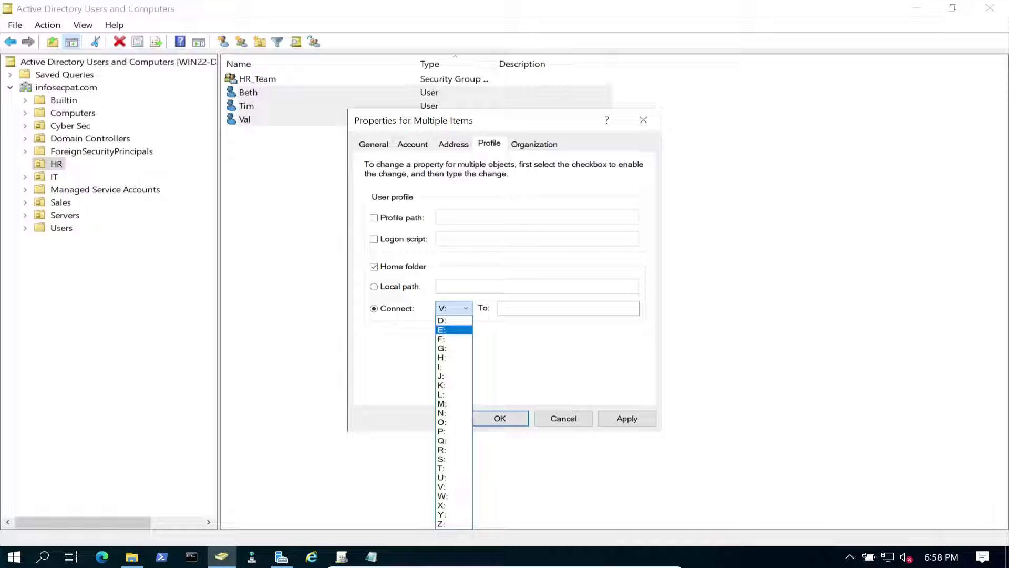
left_click(454, 329)
left_click(538, 305)
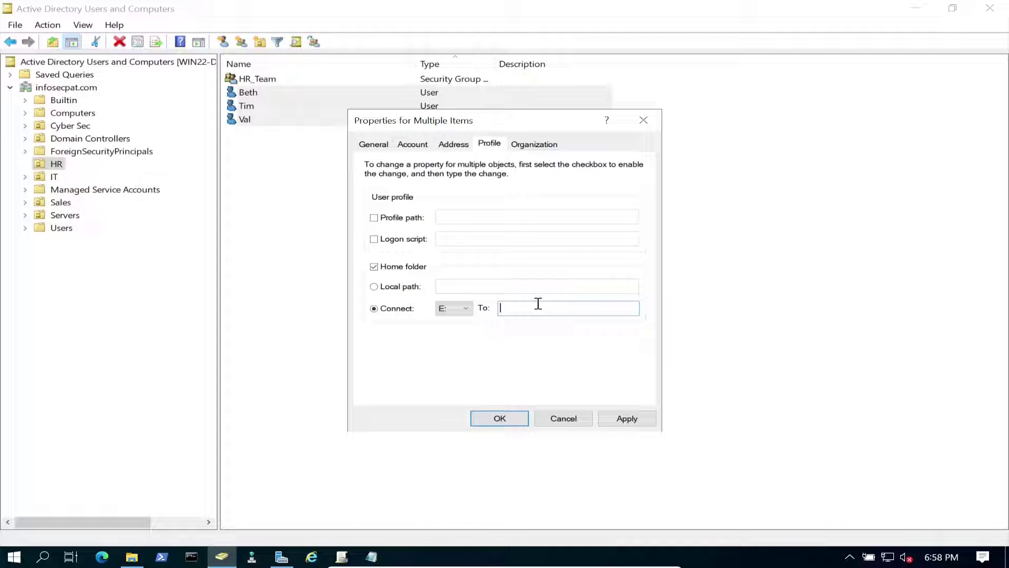
key("ctrl+v")
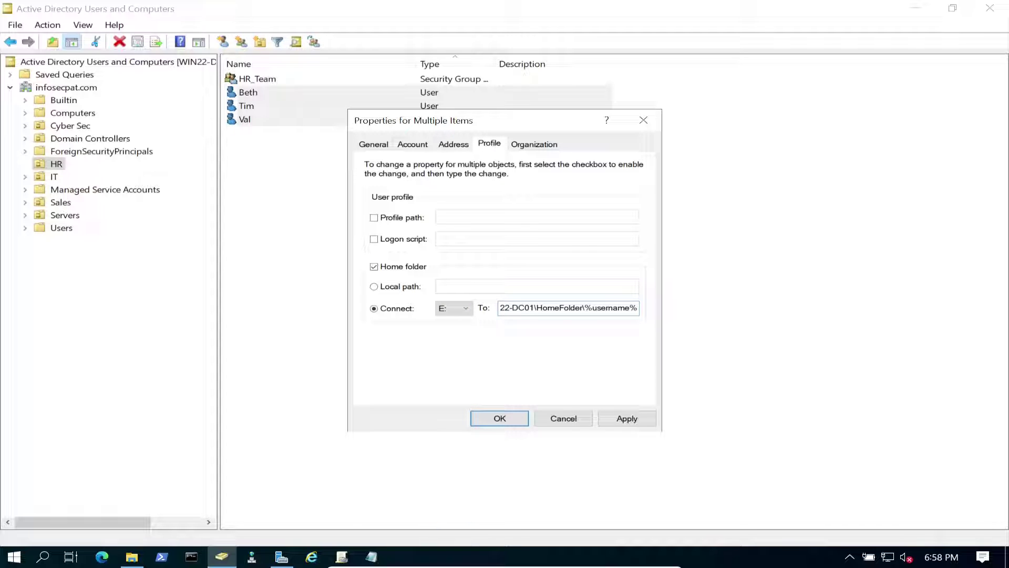
key("alt+a")
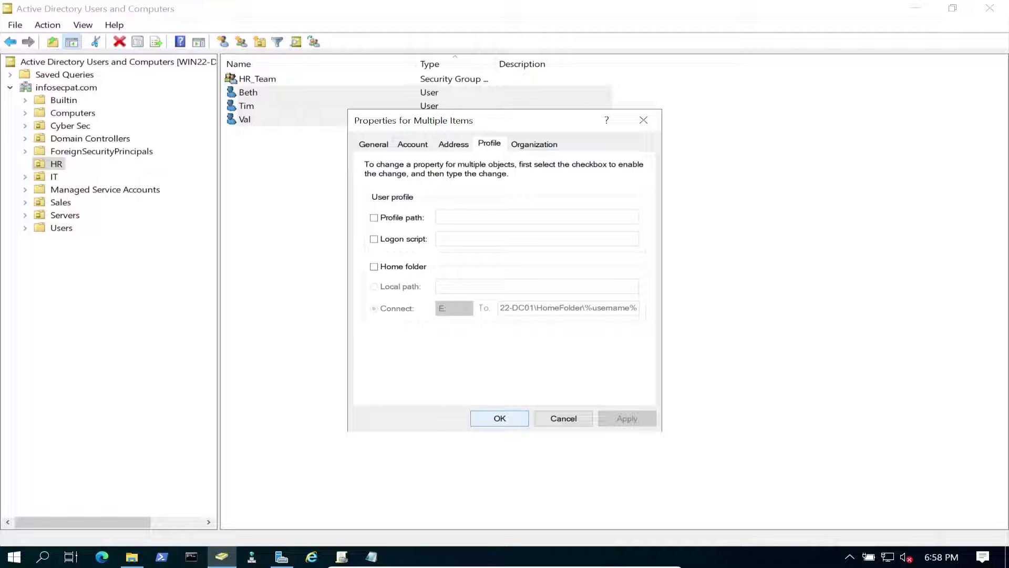
key("Return")
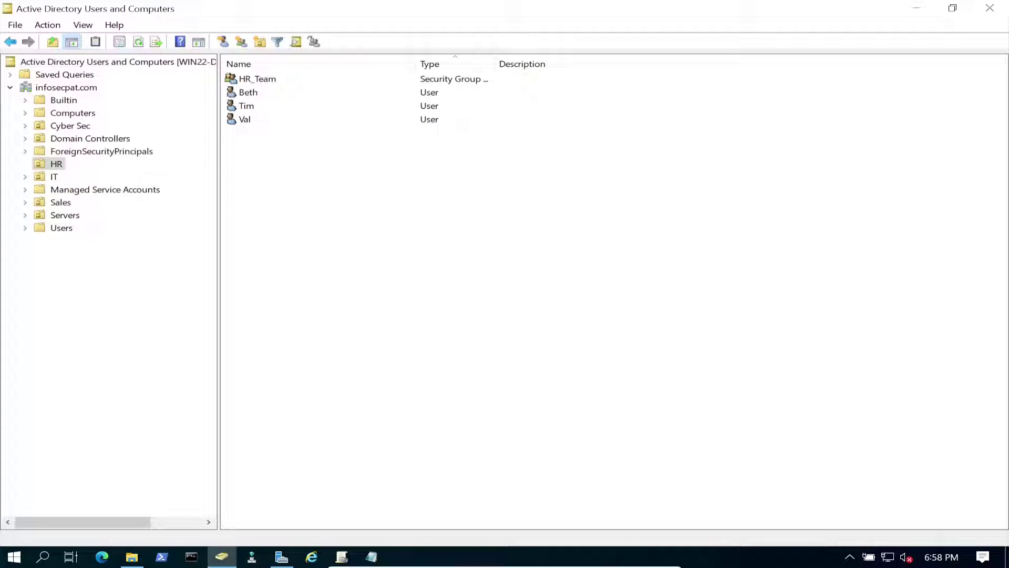
- Verify Tim's resolved home folder path, then return to the Local Disk (C:) view
double_click(246, 106)
left_click(518, 169)
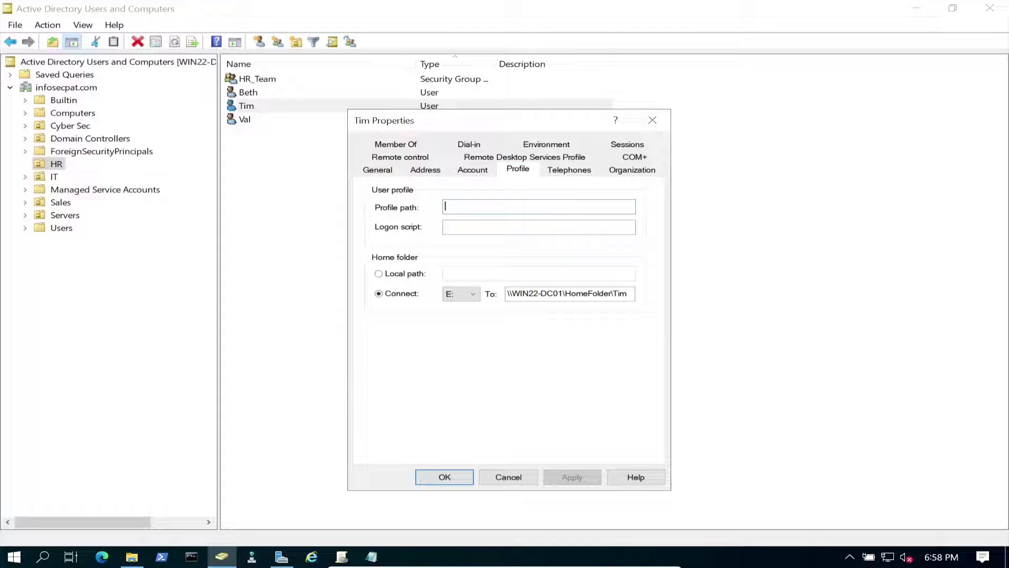
key("Return")
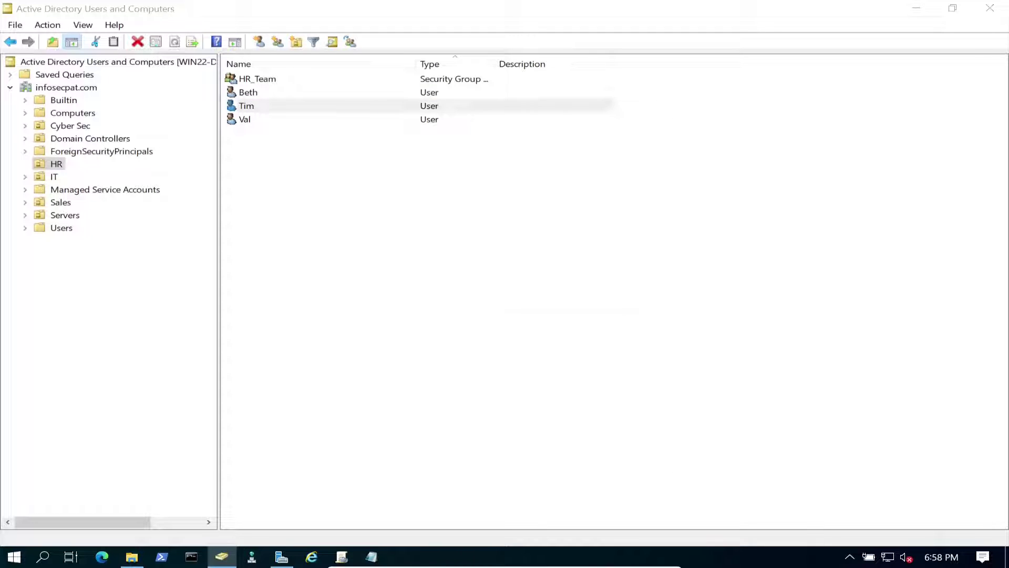
left_click(132, 556)
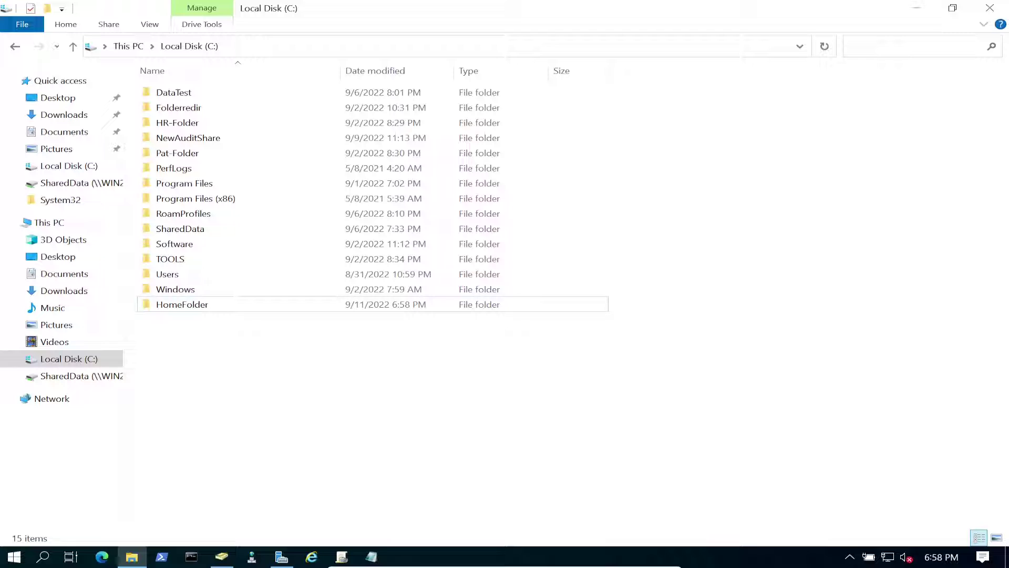
- Confirm Val's folder under HomeFolder grants Val Full control, then minimize Explorer
double_click(182, 304)
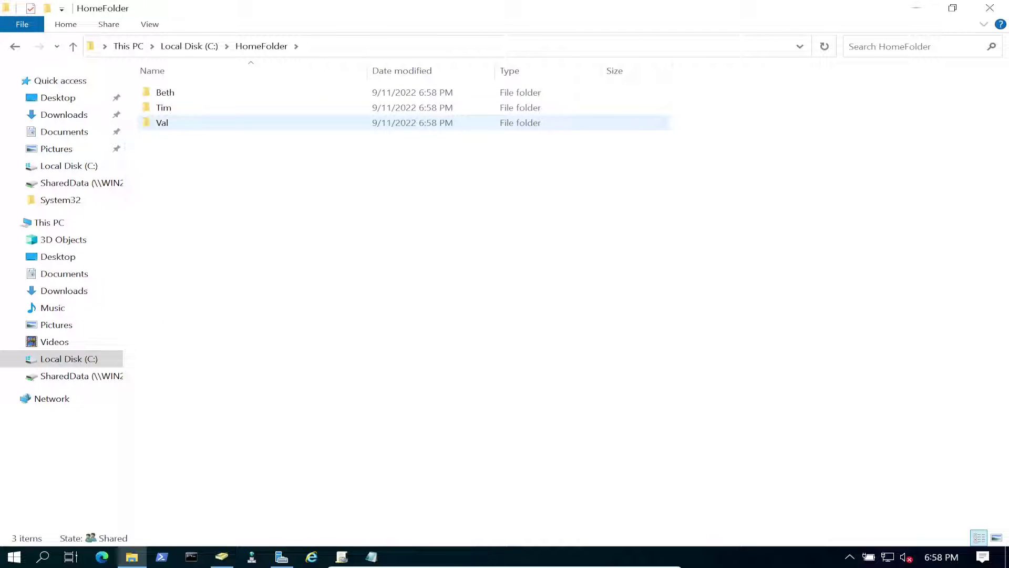
right_click(177, 122)
key("Escape")
left_click(177, 123)
right_click(172, 122)
left_click(219, 357)
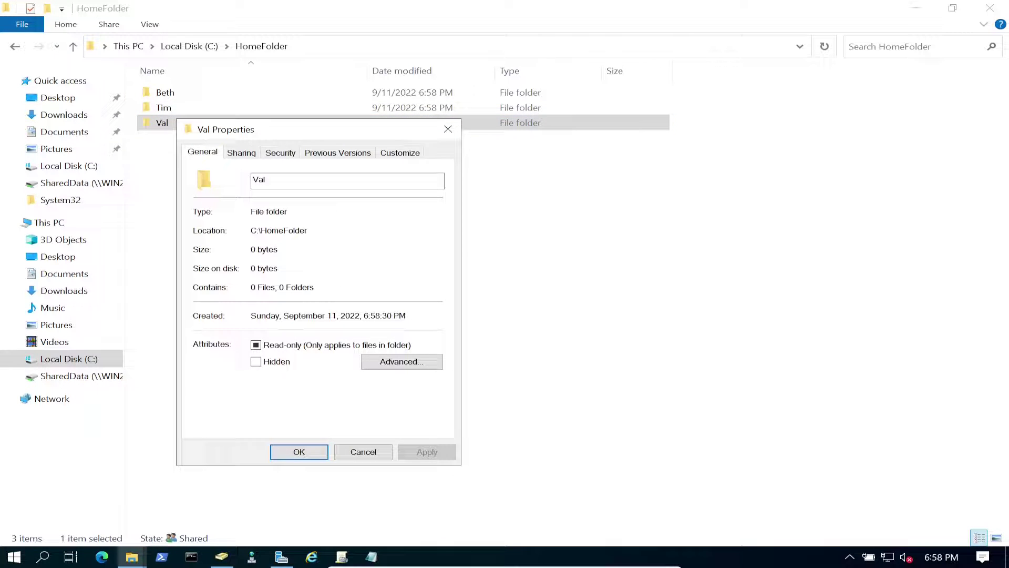
key("ctrl+Tab")
key("ctrl+Tab")
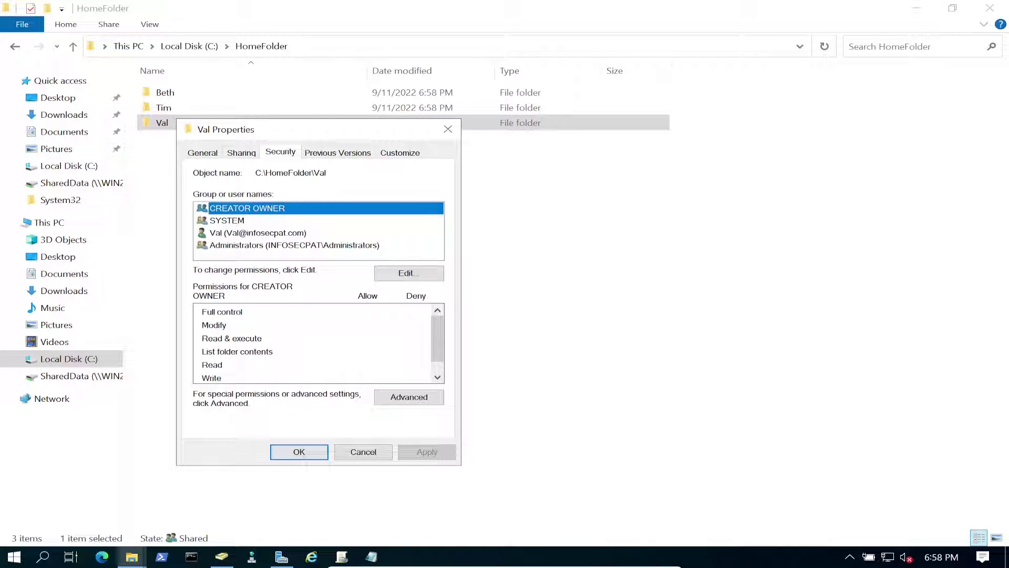
left_click(257, 232)
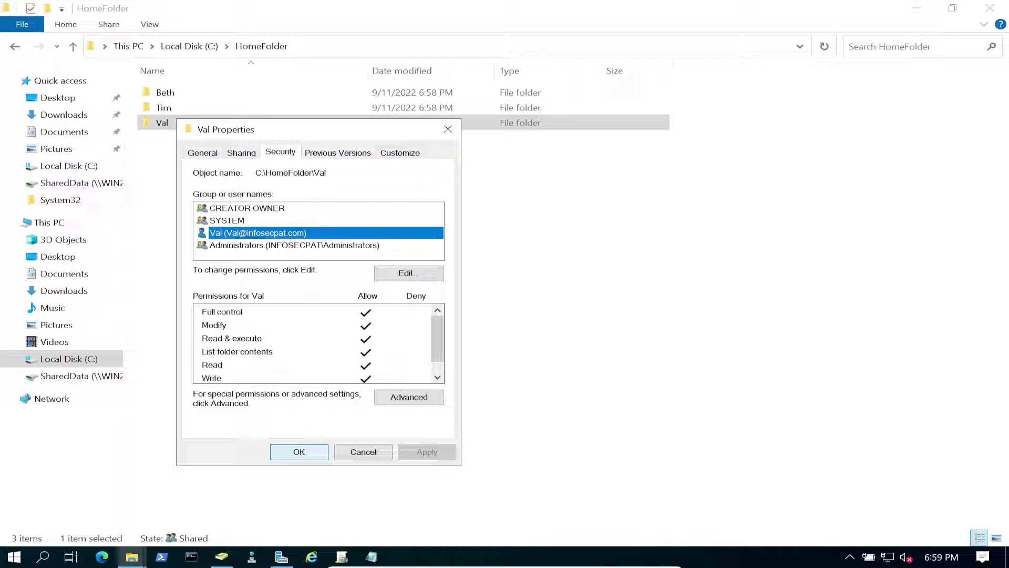
key("Return")
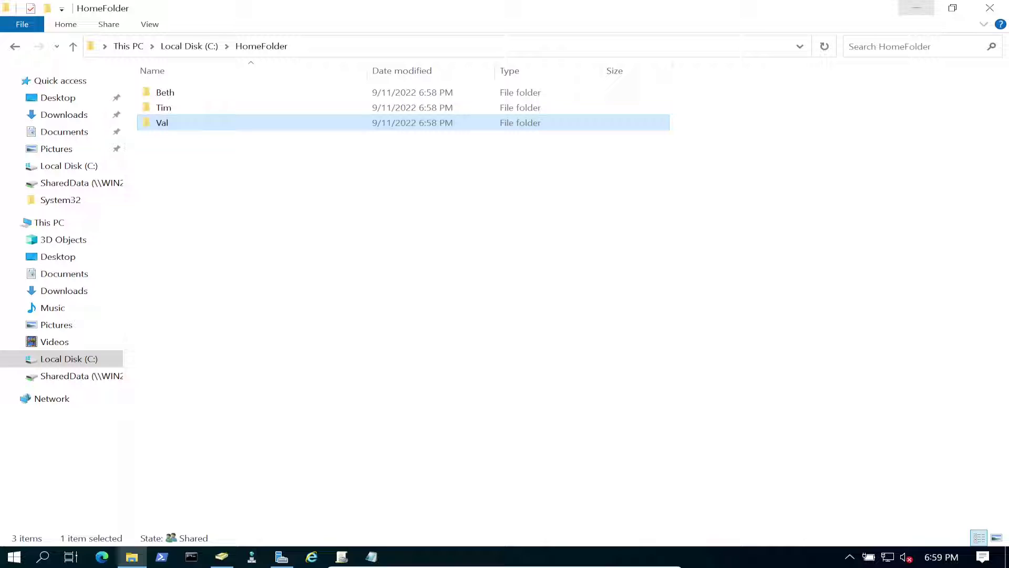
left_click(916, 8)
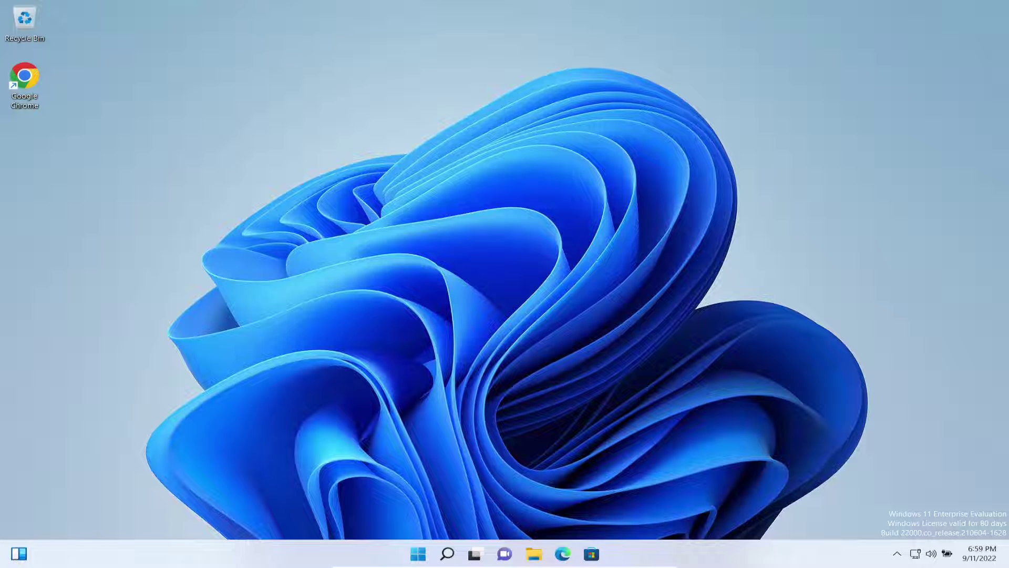
- Open This PC on the client, refresh its drive list, and close the window
left_click(534, 553)
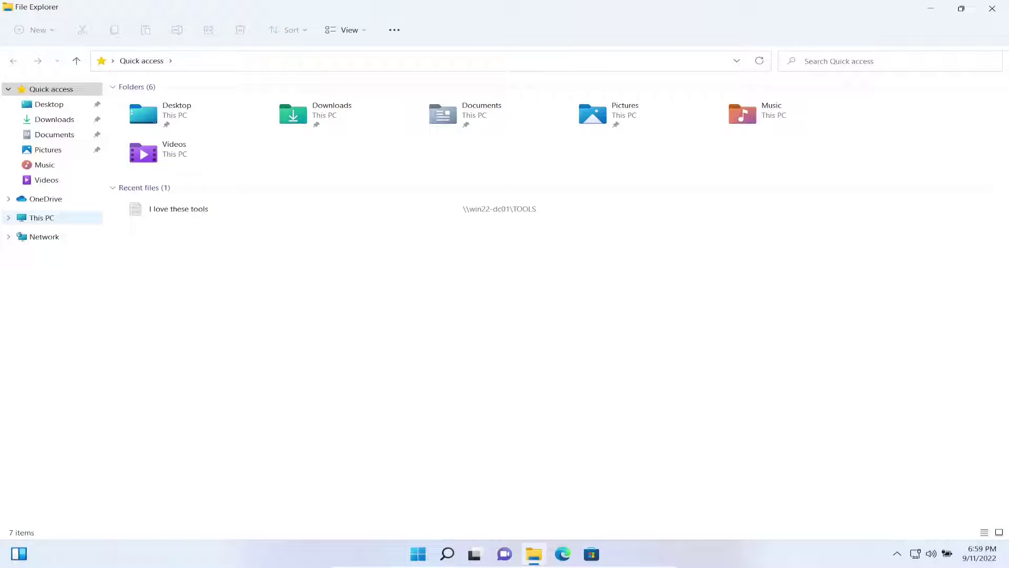
left_click(42, 217)
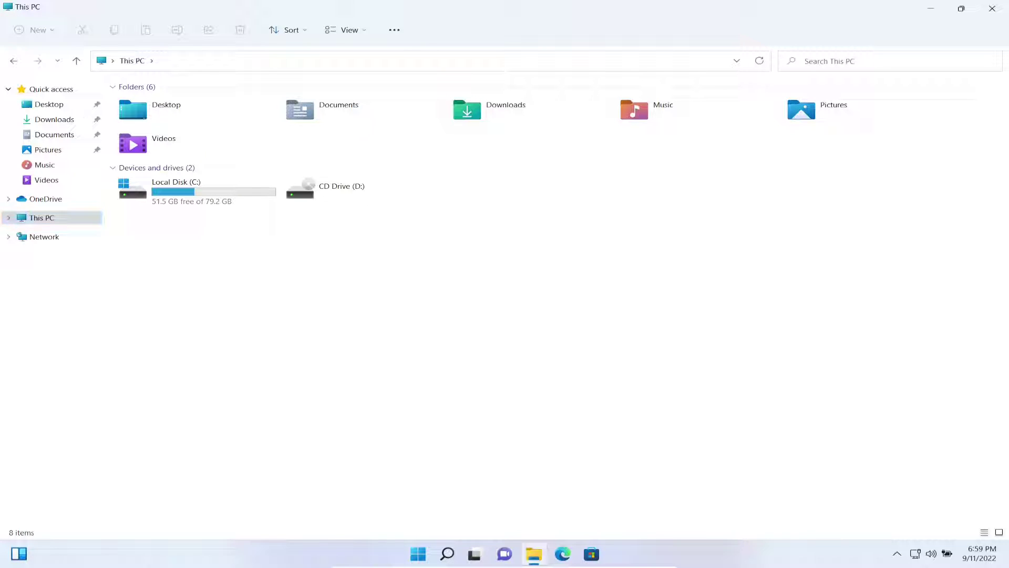
right_click(273, 280)
key("shift+F10")
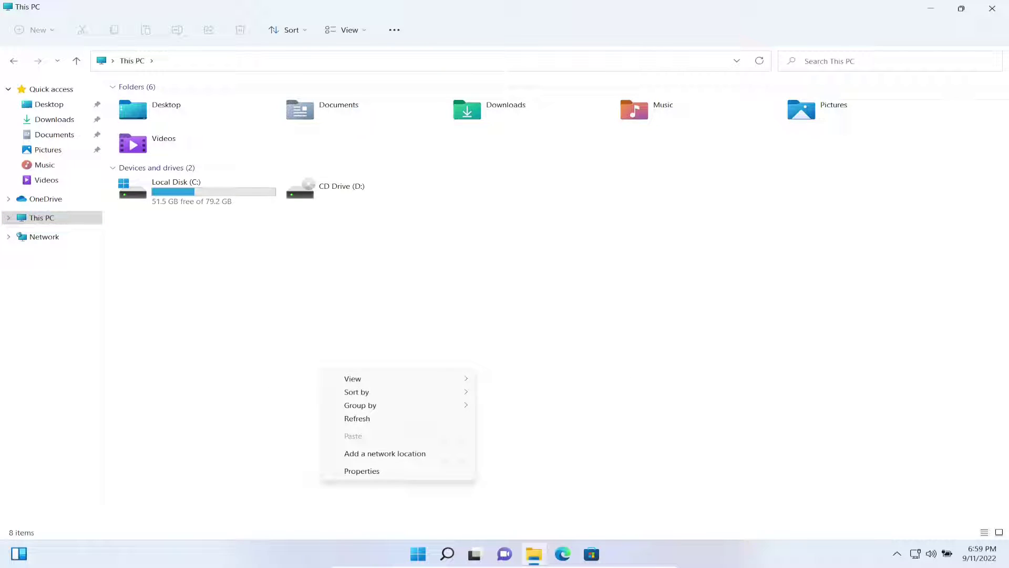
key("Return")
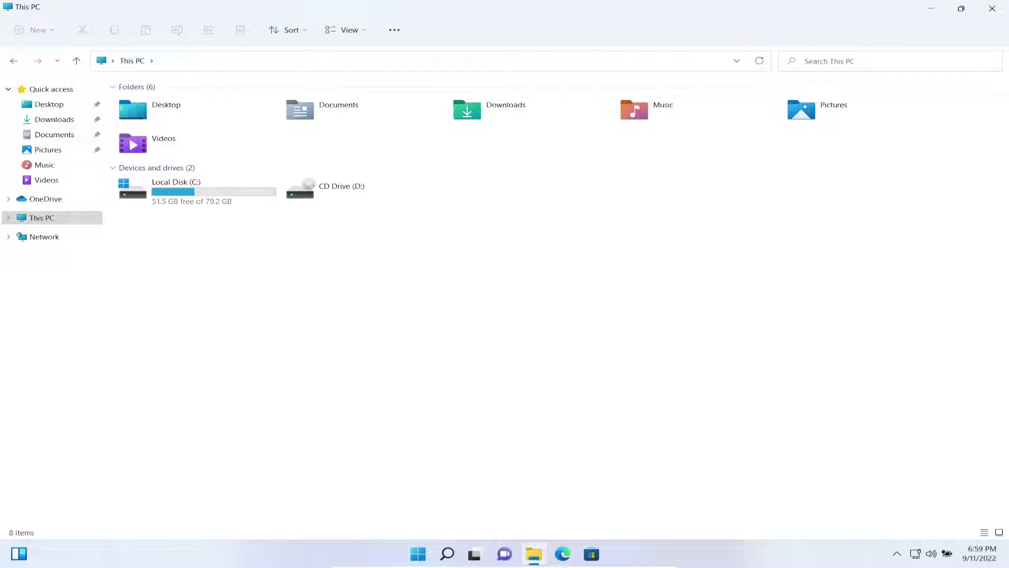
left_click(992, 9)
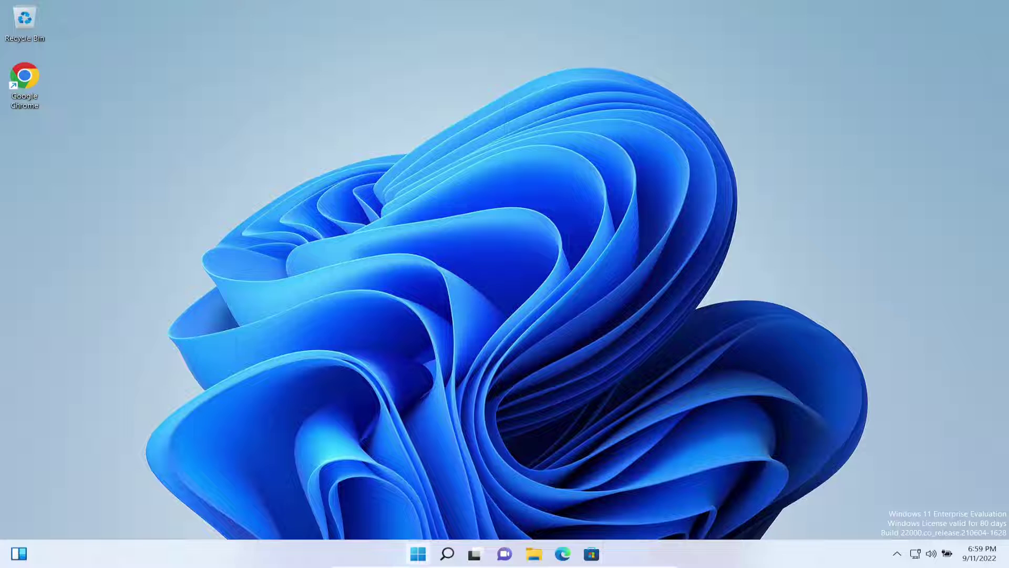
- Sign out of the Windows 11 client from the Start button's menu
right_click(418, 554)
mouse_move(421, 507)
left_click(509, 489)
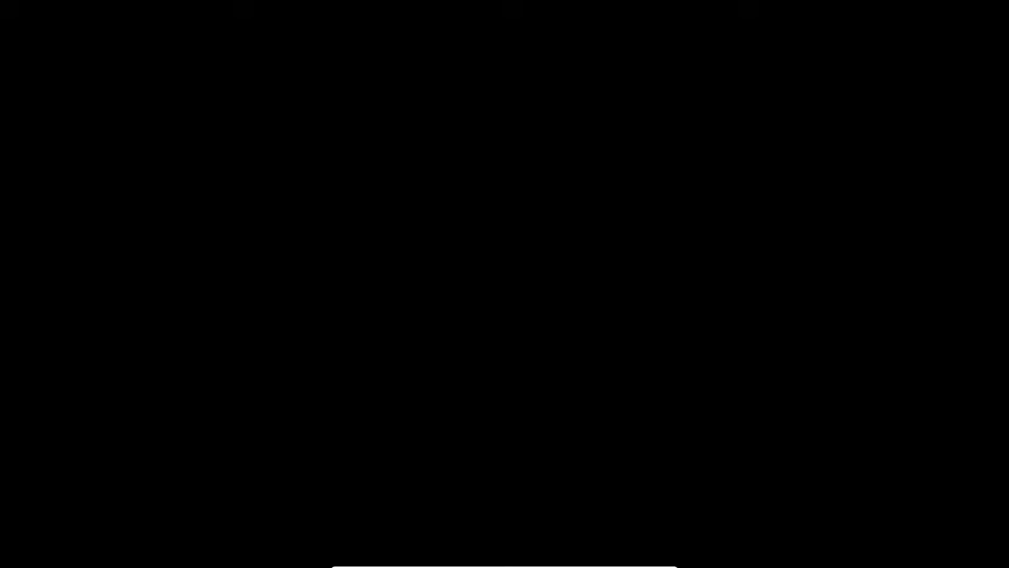
- Sign back in with the test user's password and dismiss the blocked-app notice
key("space")
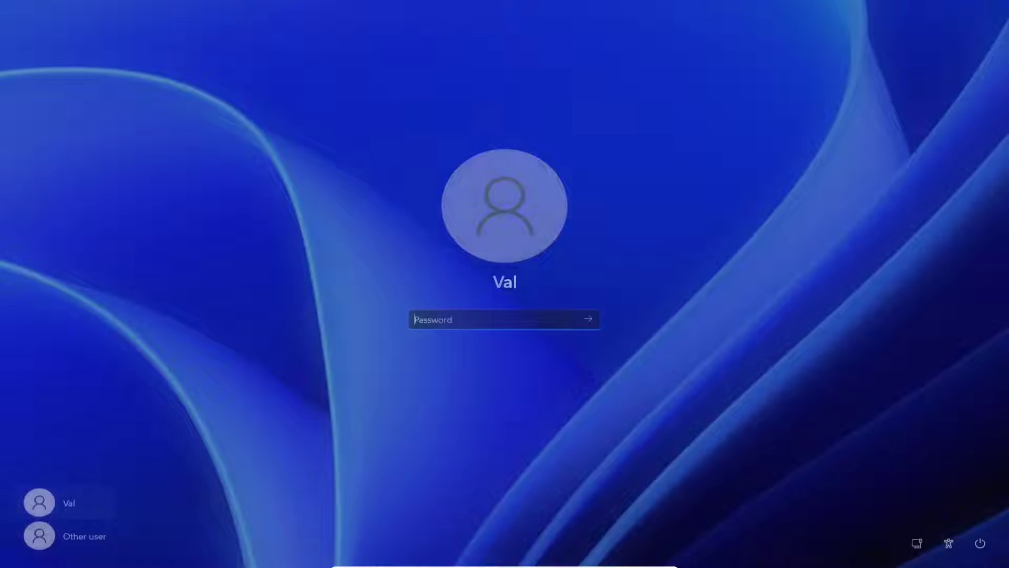
type("•••••••••••")
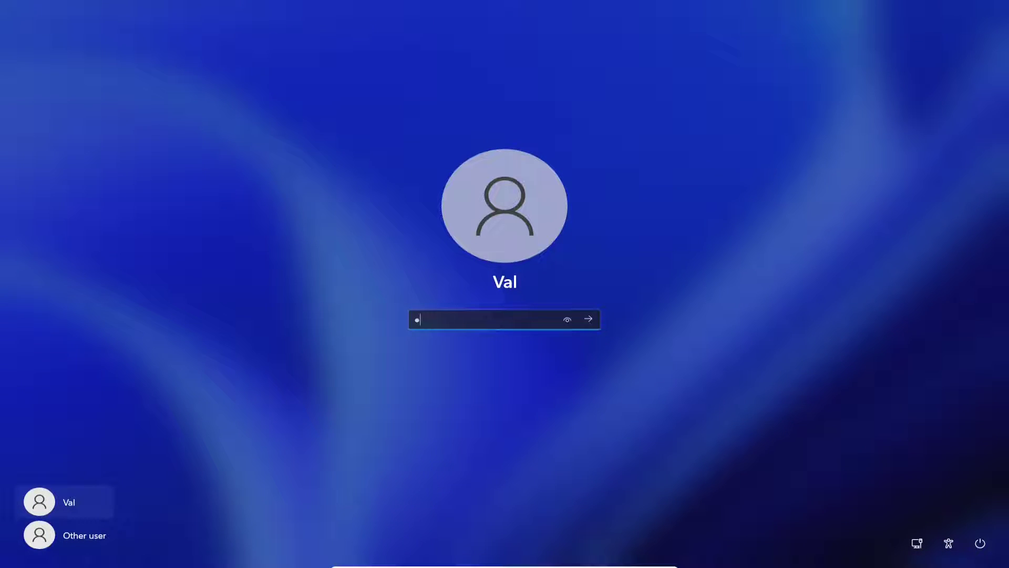
key("Return")
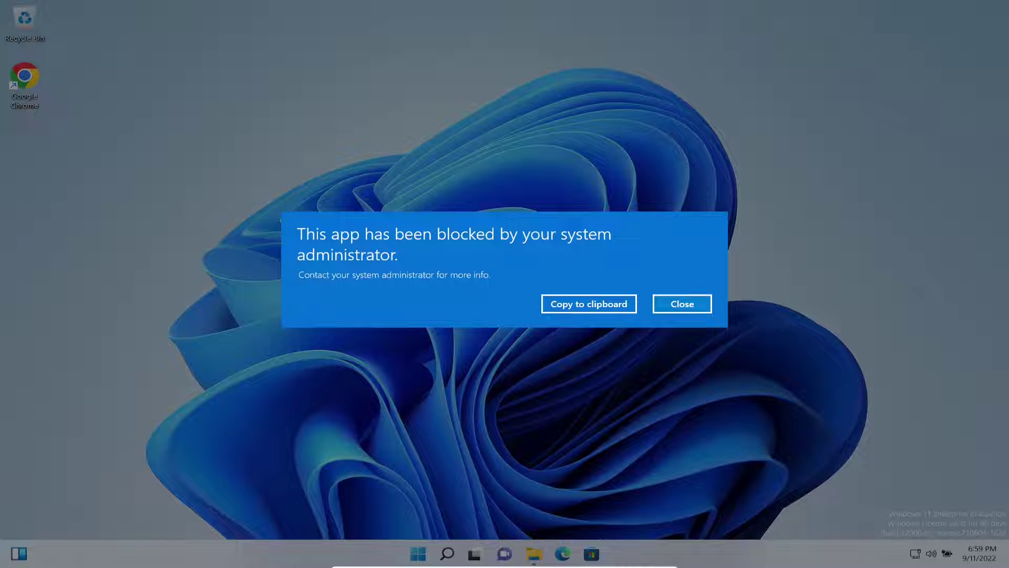
key("Return")
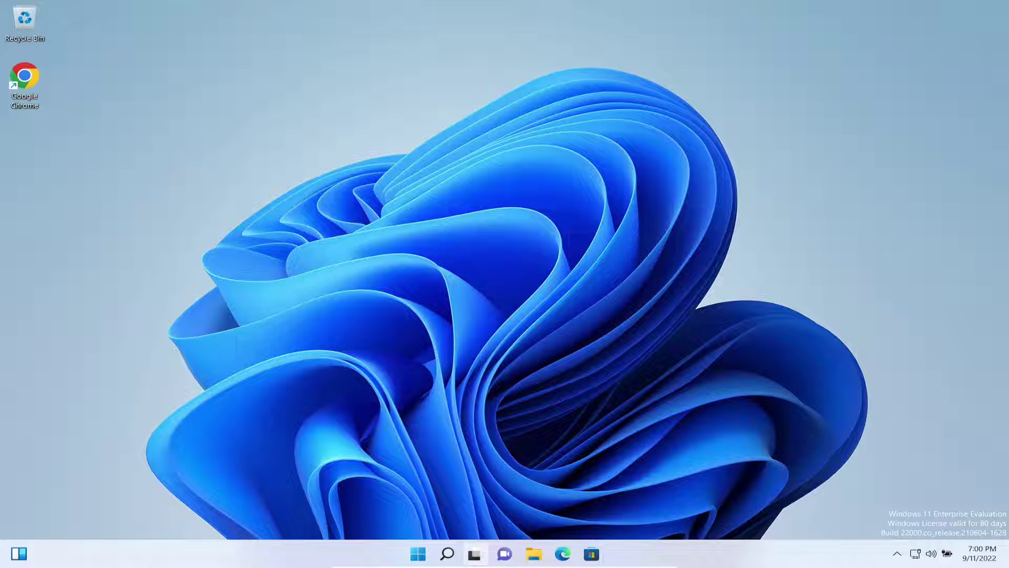
- Create a folder named Val-Testing on the mapped E: home drive
left_click(533, 553)
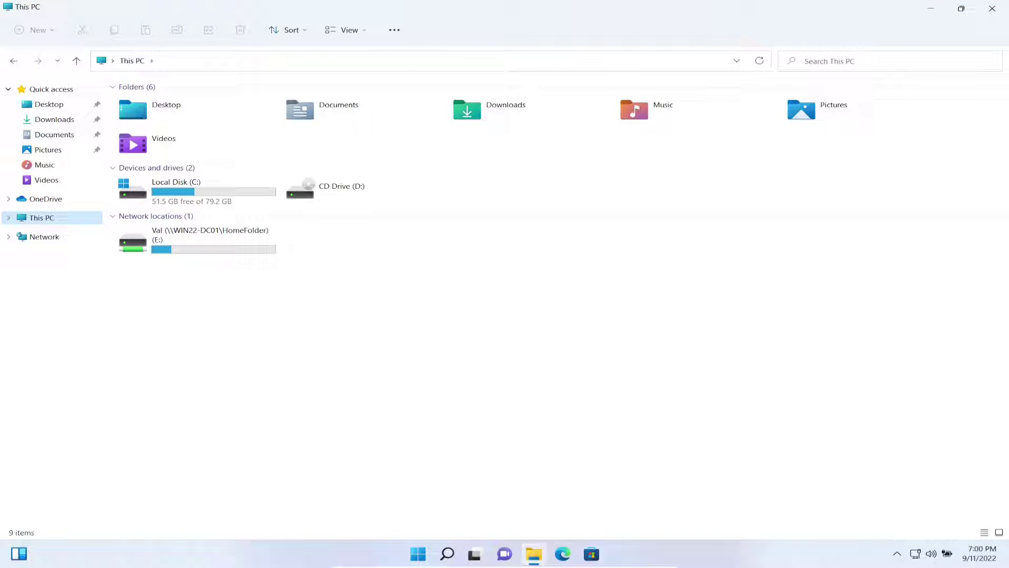
mouse_move(192, 242)
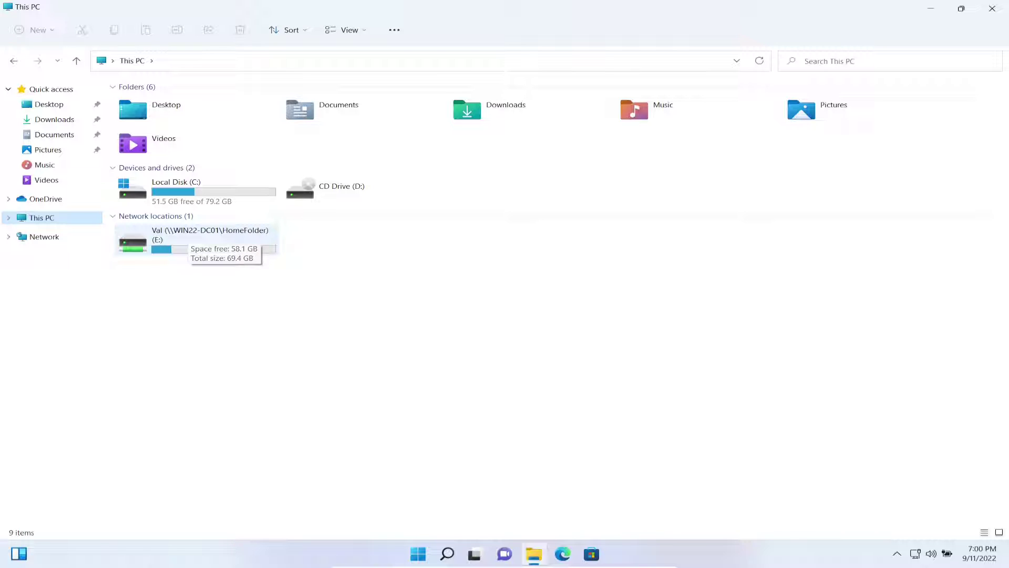
double_click(192, 243)
right_click(208, 197)
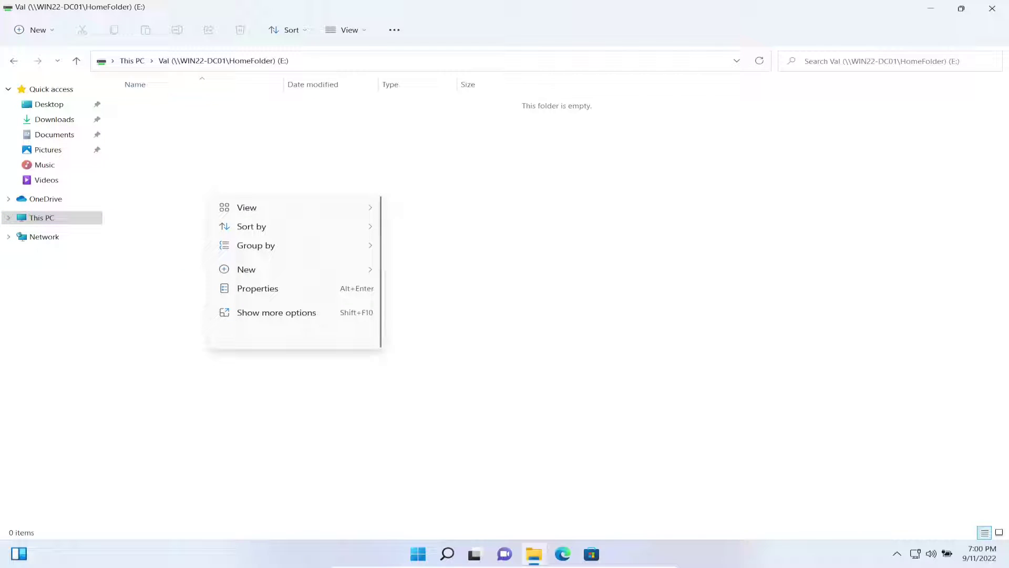
mouse_move(273, 269)
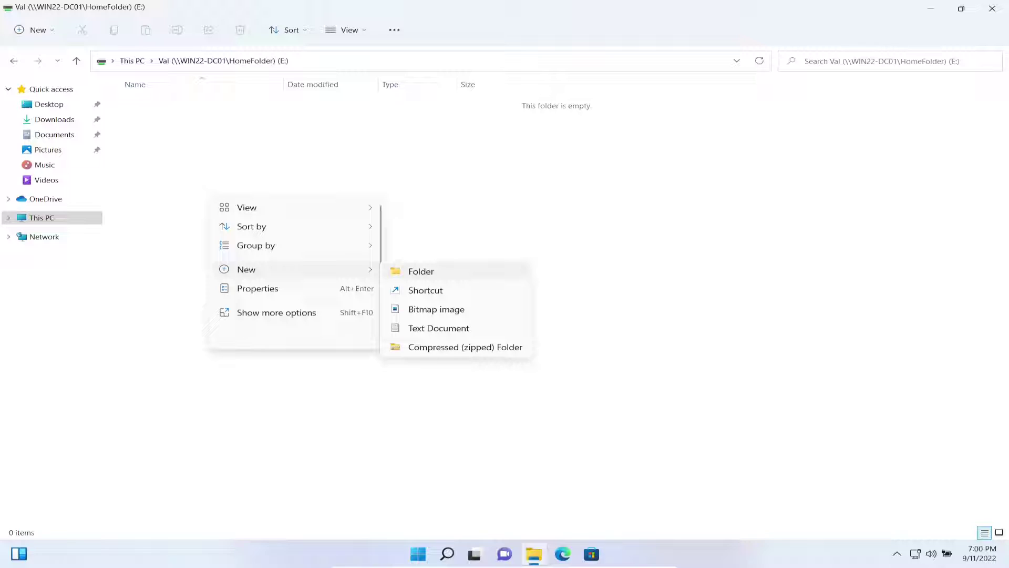
left_click(421, 270)
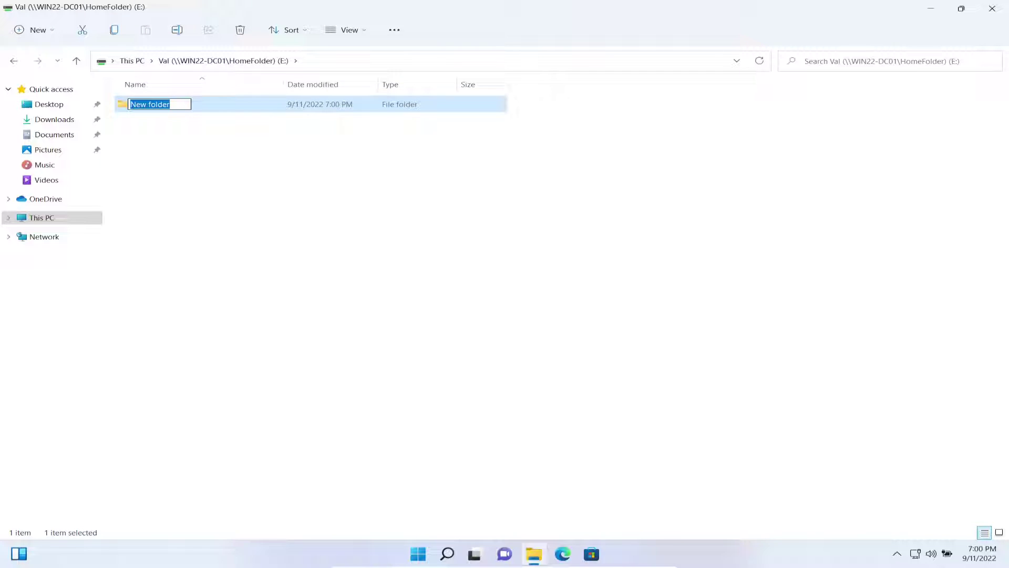
type("Val")
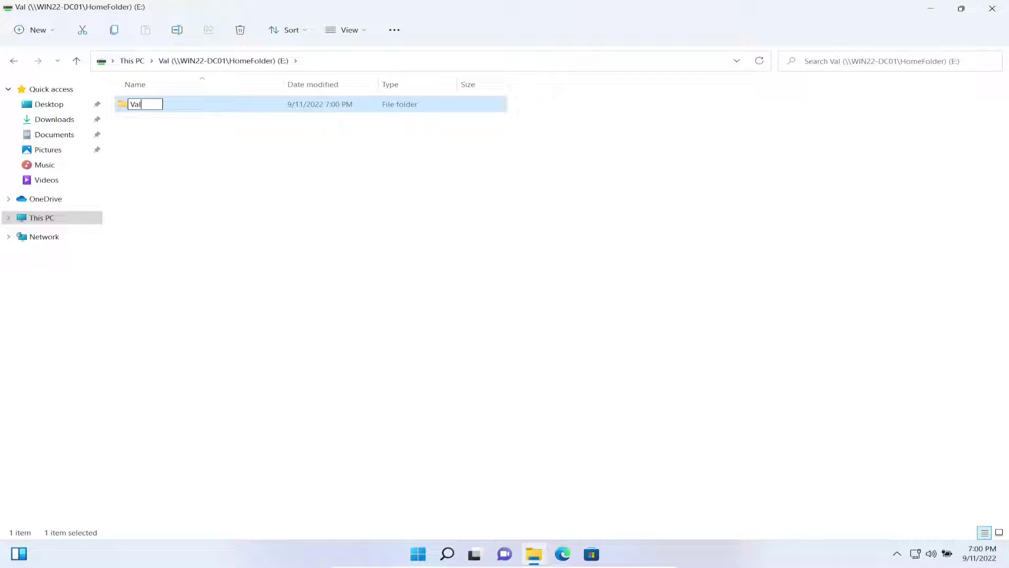
type("-Testing")
key("Return")
key("Return")
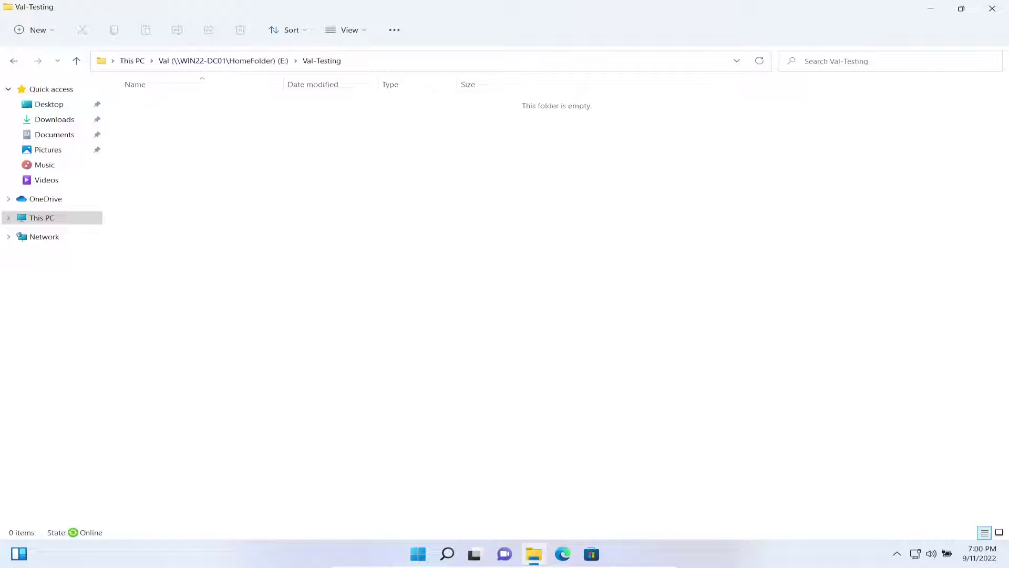
- Add a text document named Thanks for watching inside Val-Testing
right_click(240, 166)
mouse_move(271, 255)
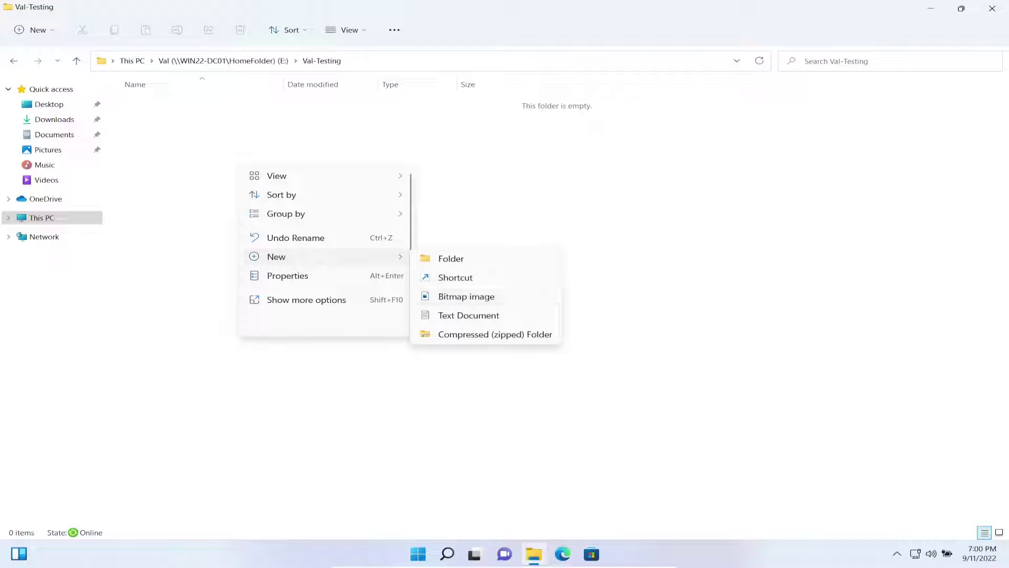
left_click(462, 314)
type("Th")
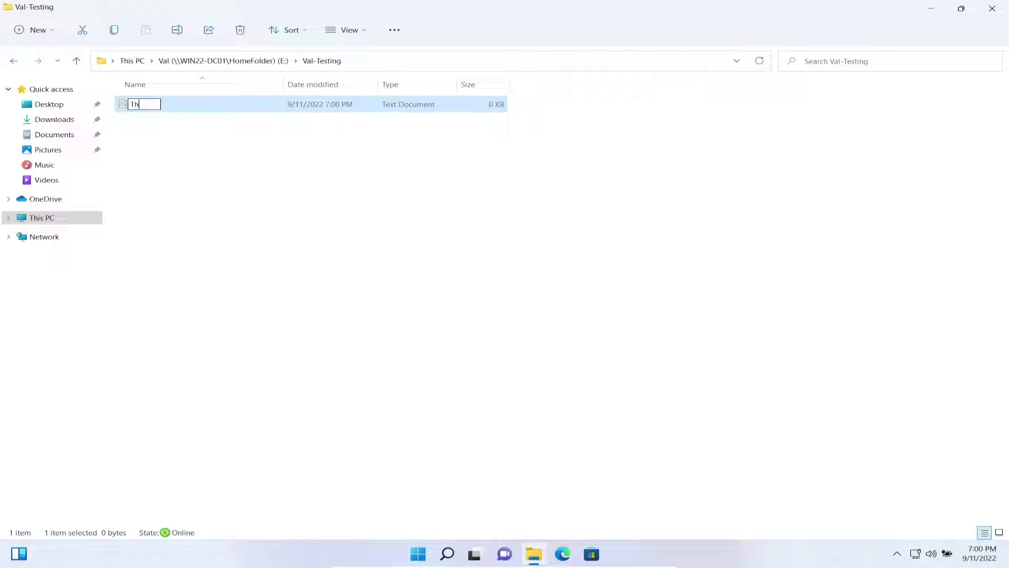
type("anks for watching")
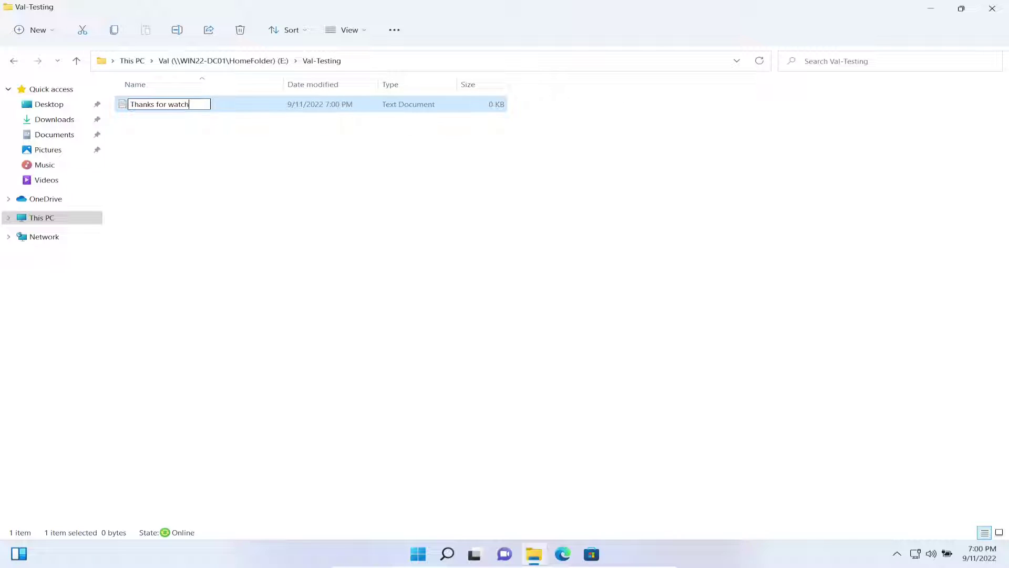
key("Return")
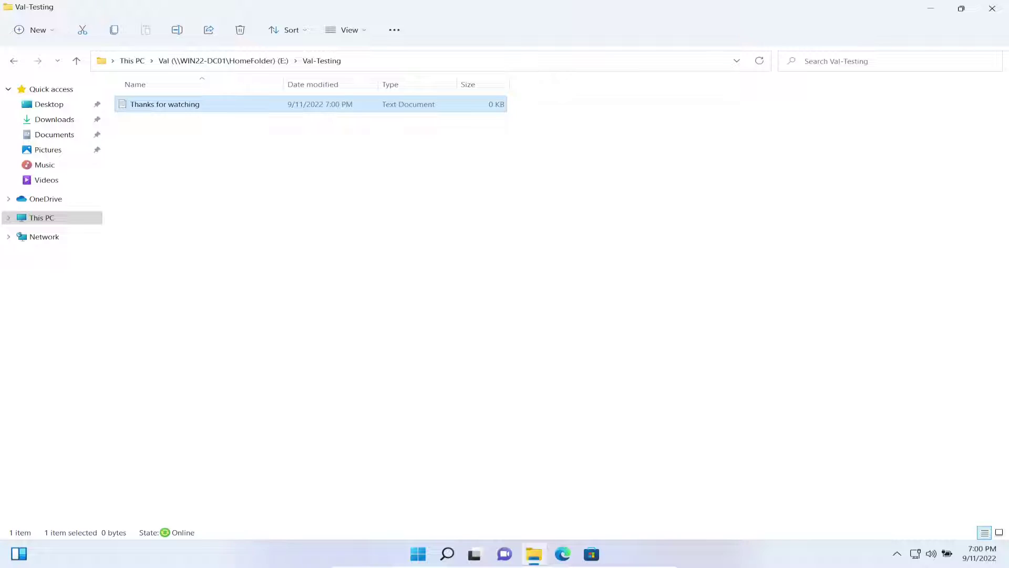
- Try opening Thanks for watching, dismiss each blocked-program error, and show the desktop
key("Return")
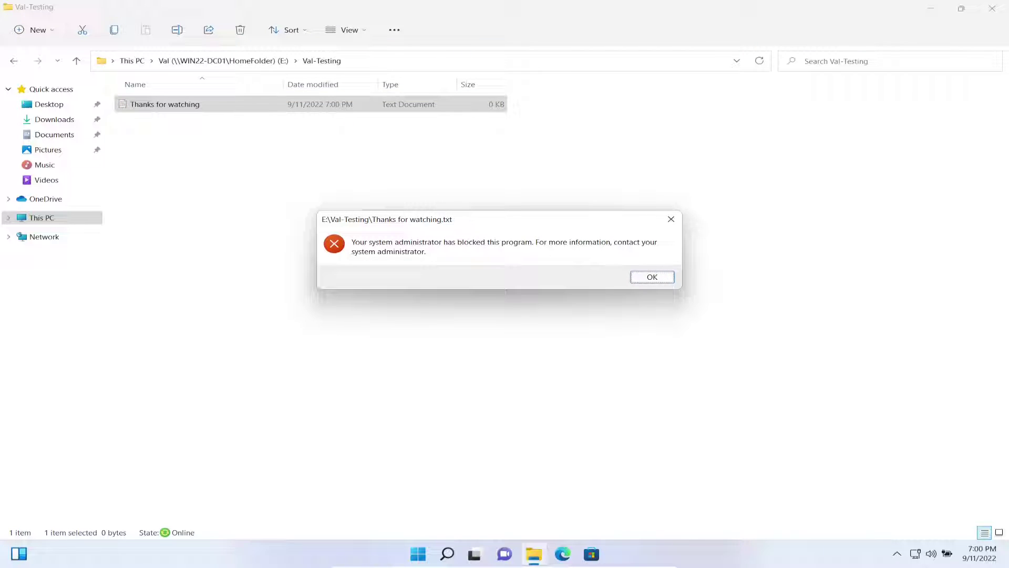
key("Return")
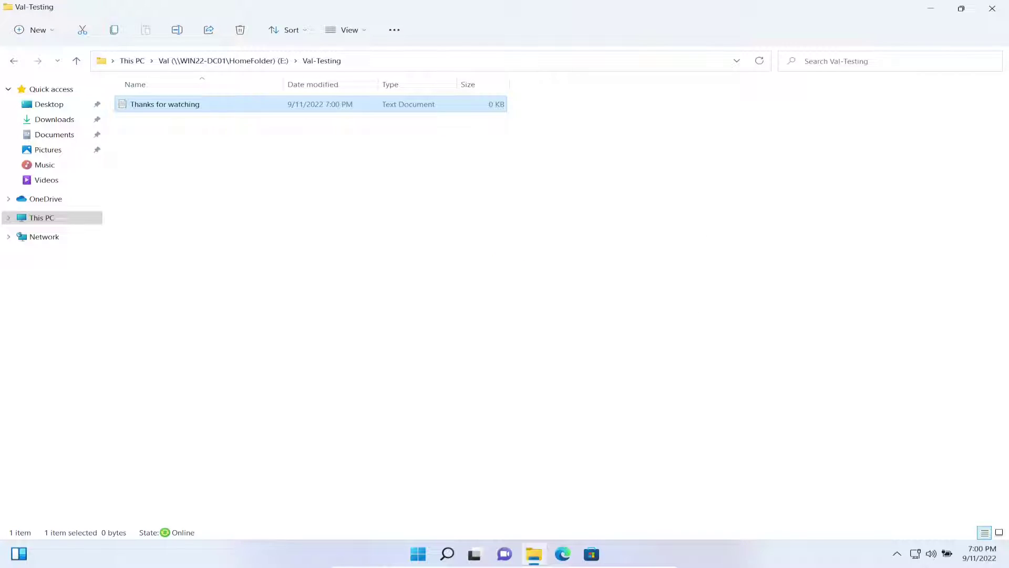
key("Return")
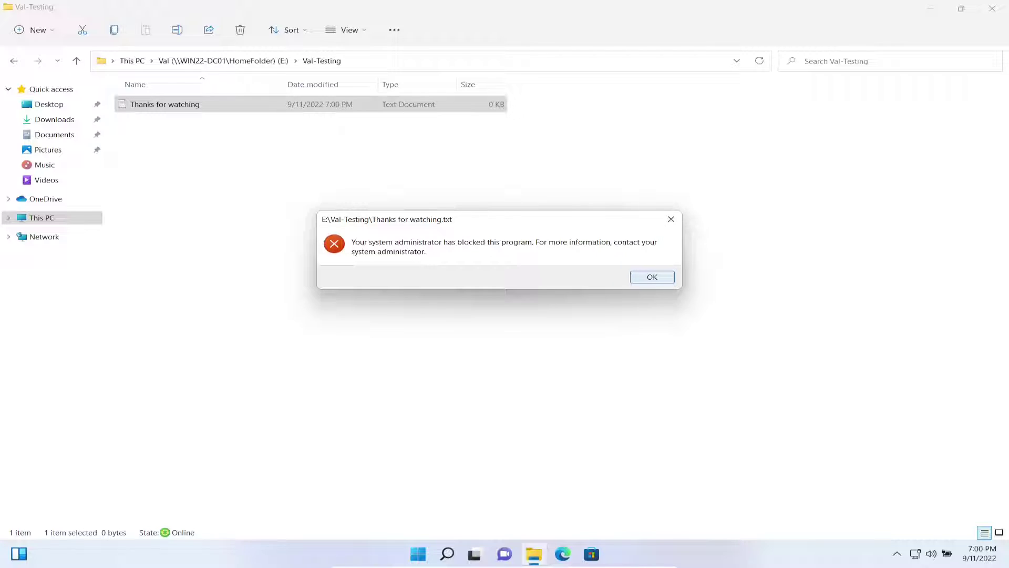
key("Return")
key("alt+Up")
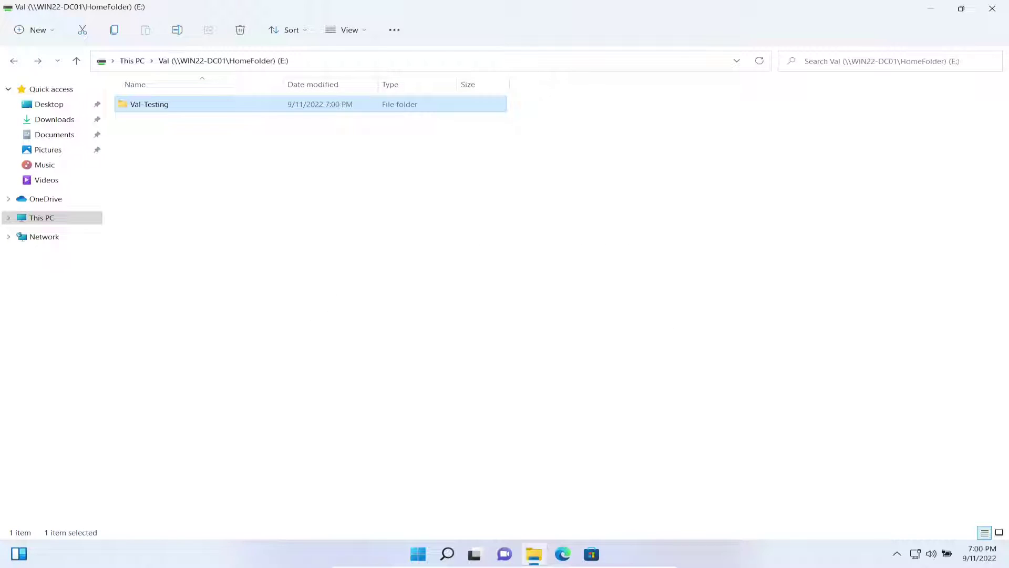
right_click(203, 199)
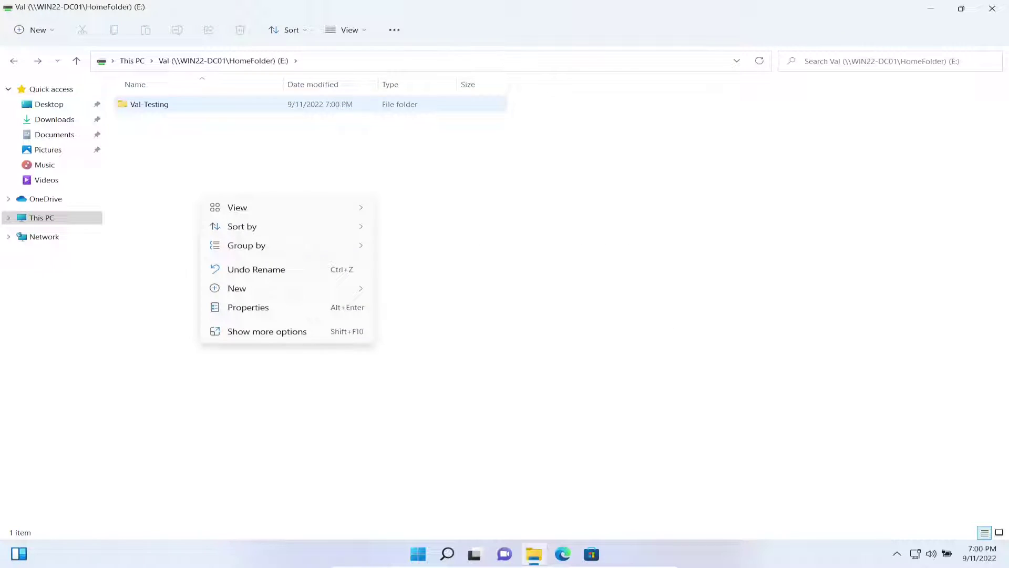
double_click(149, 104)
double_click(149, 104)
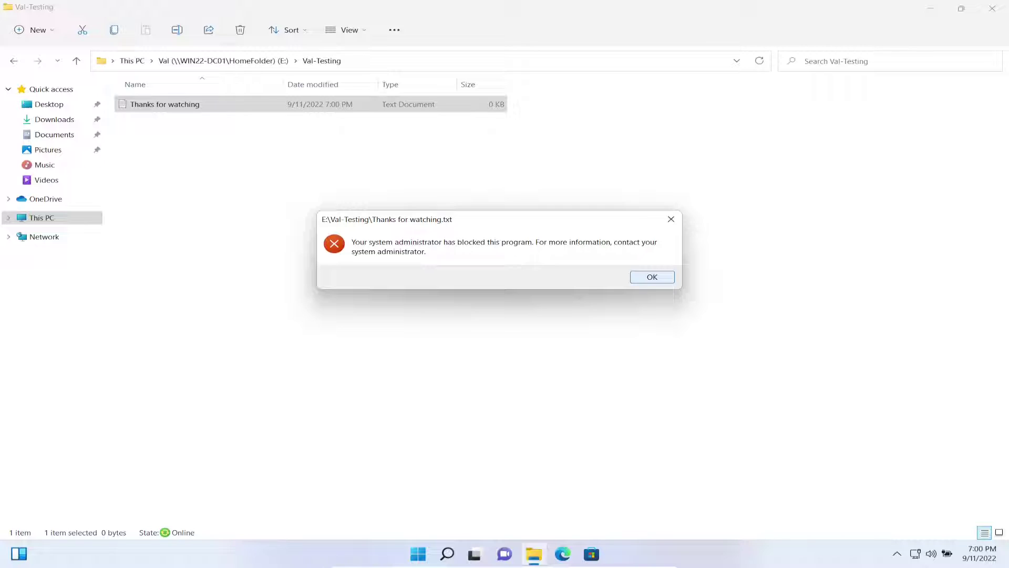
key("Return")
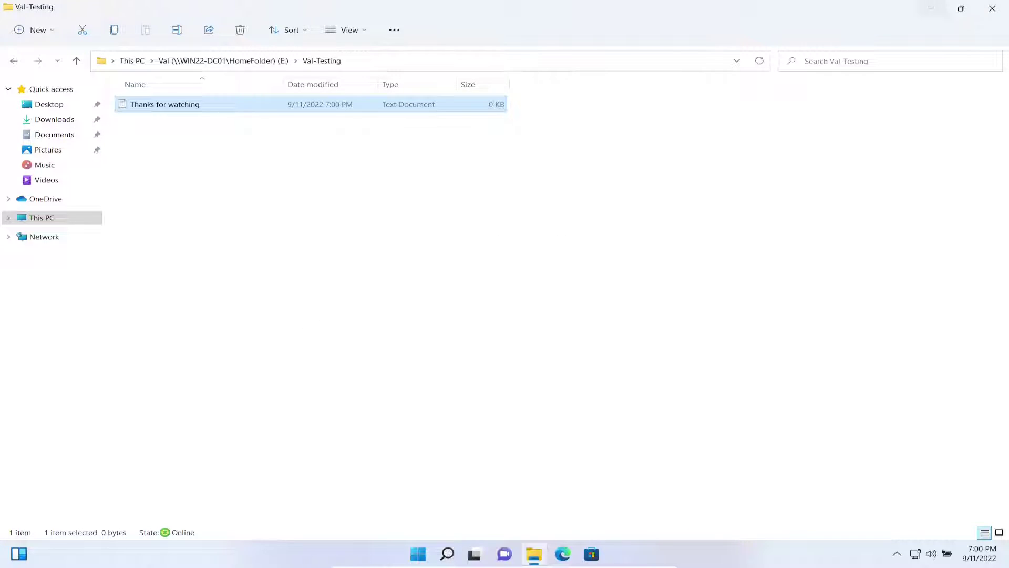
key("super+d")
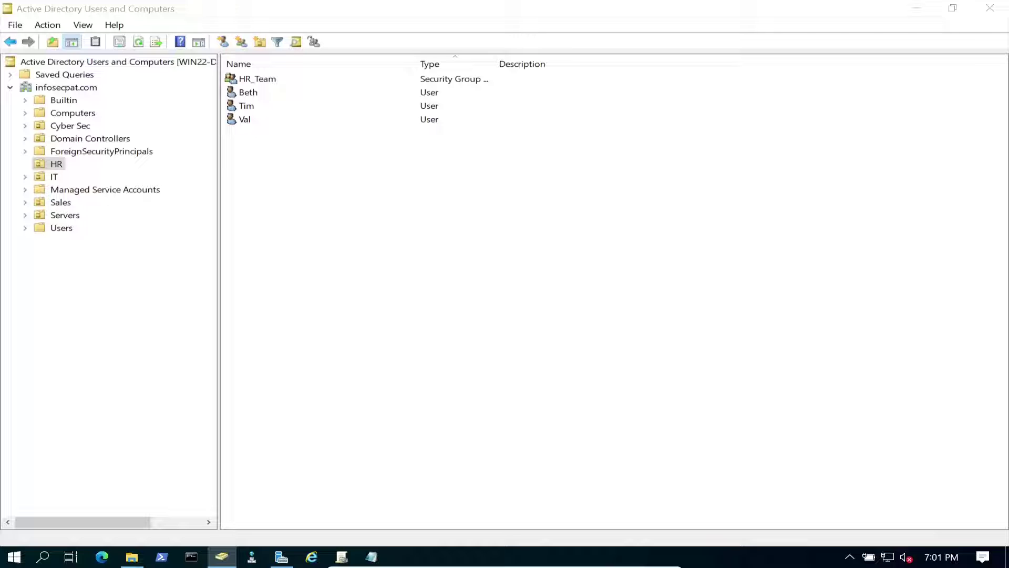
- Review the GPOs linked to the Sales, HR and IT units
key("alt+Tab")
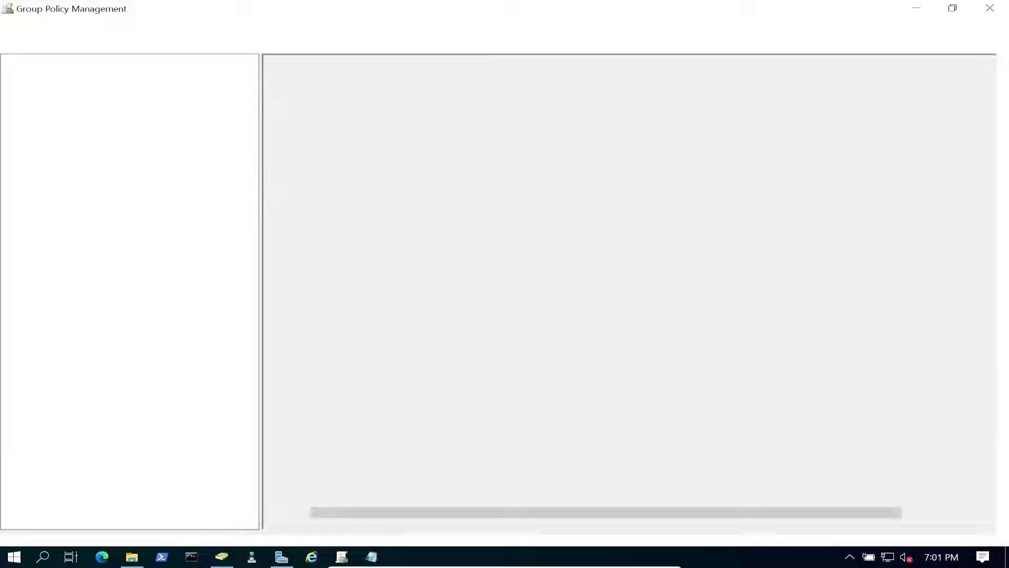
left_click(91, 177)
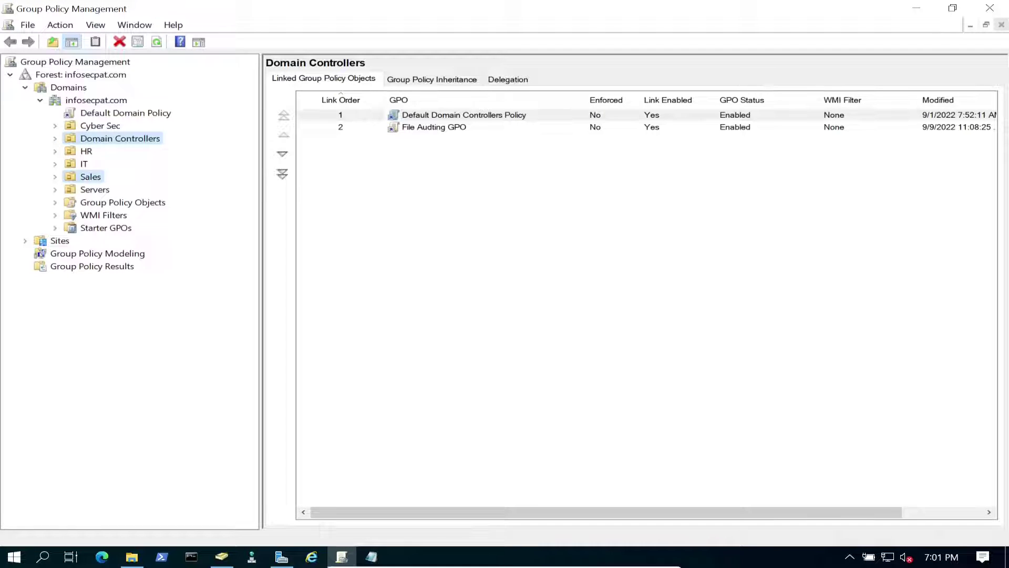
left_click(86, 151)
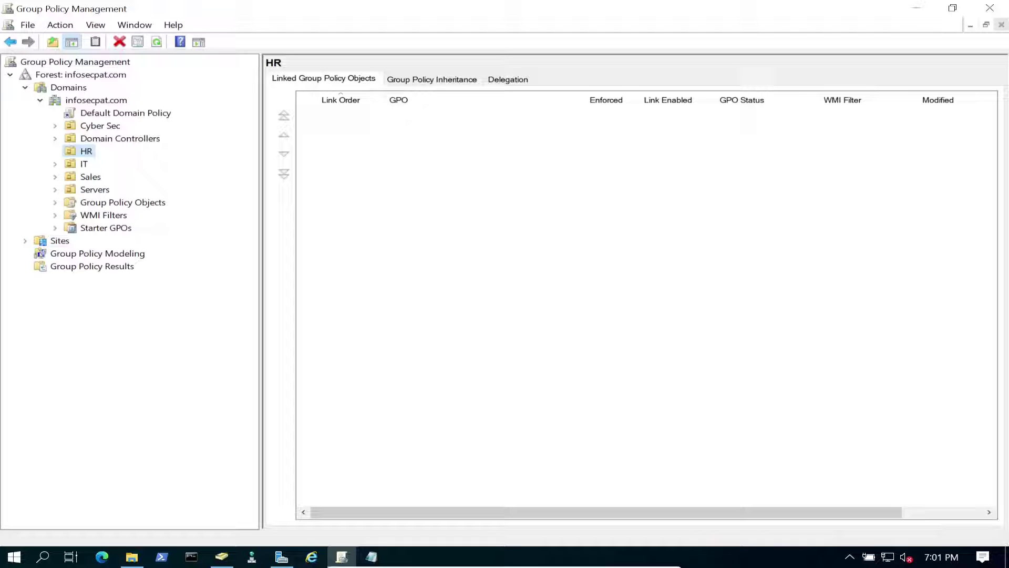
key("F2")
key("Escape")
left_click(83, 164)
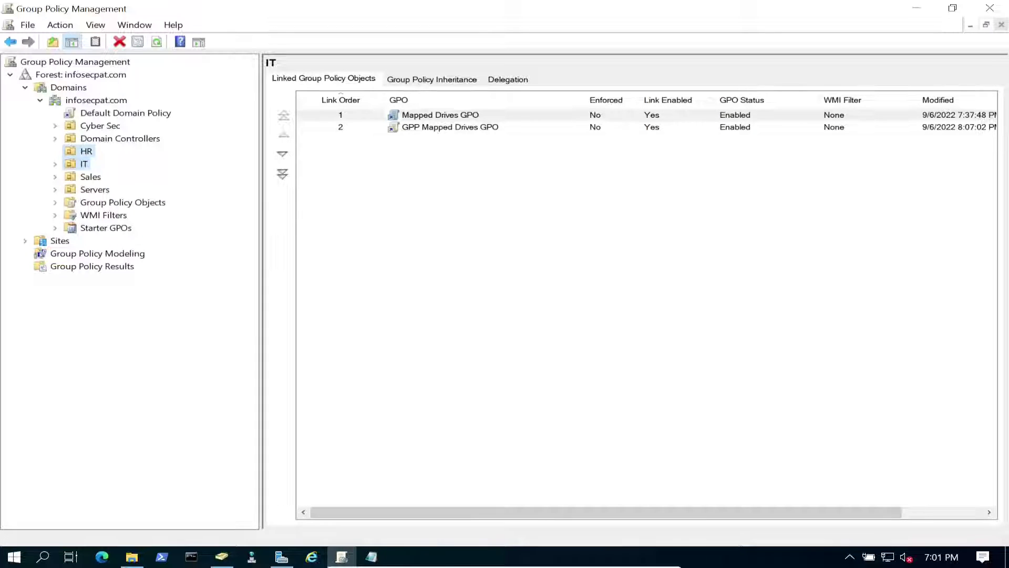
left_click(86, 151)
left_click(83, 163)
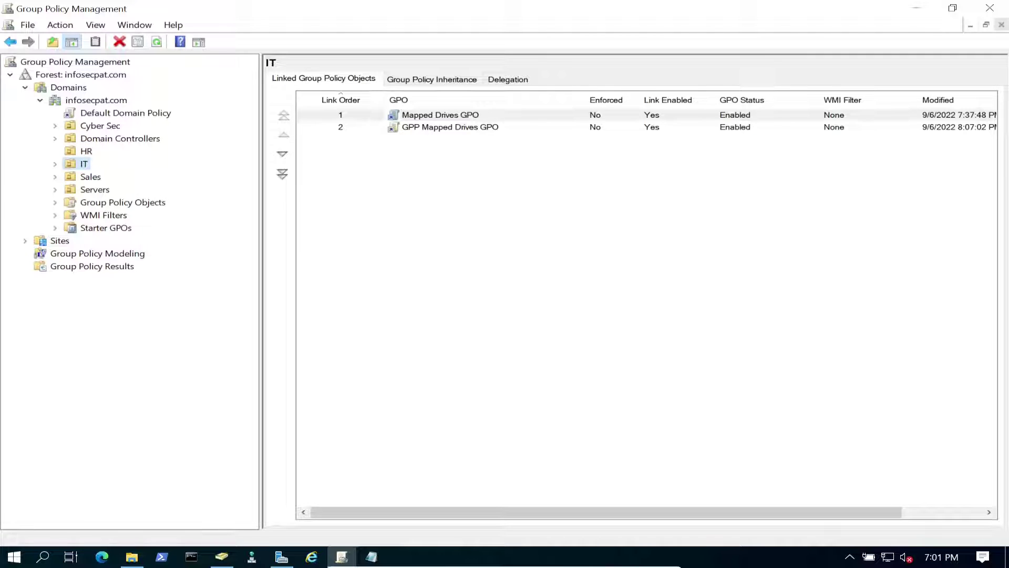
- Delete the Applocker GPO from Group Policy Objects
left_click(122, 203)
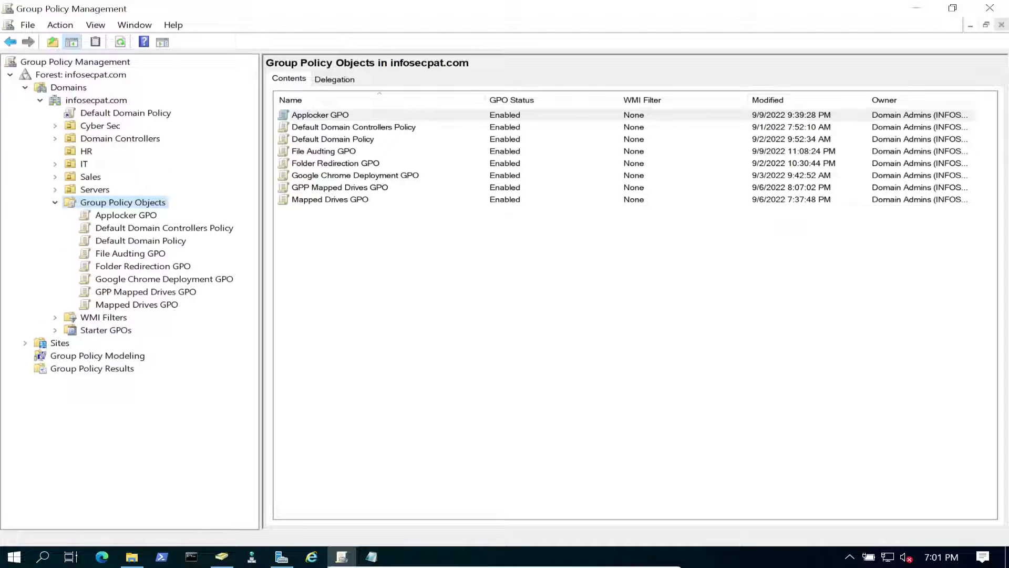
left_click(127, 215)
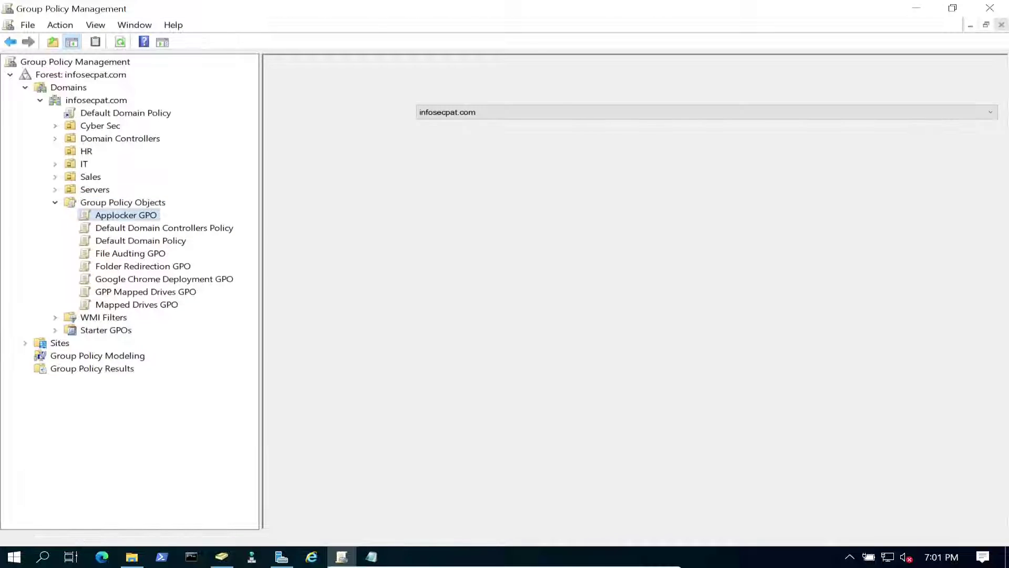
right_click(135, 216)
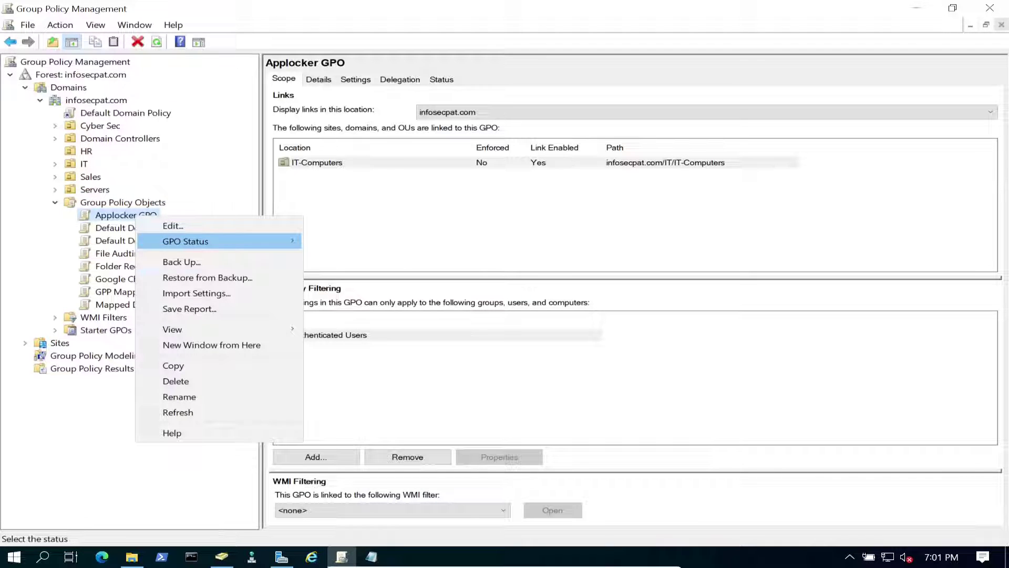
left_click(175, 381)
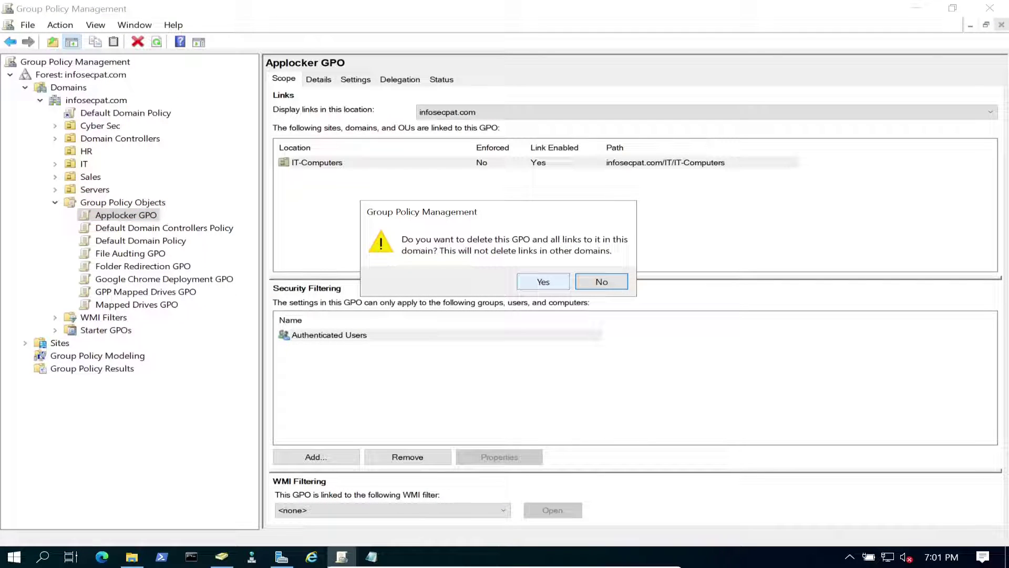
left_click(542, 281)
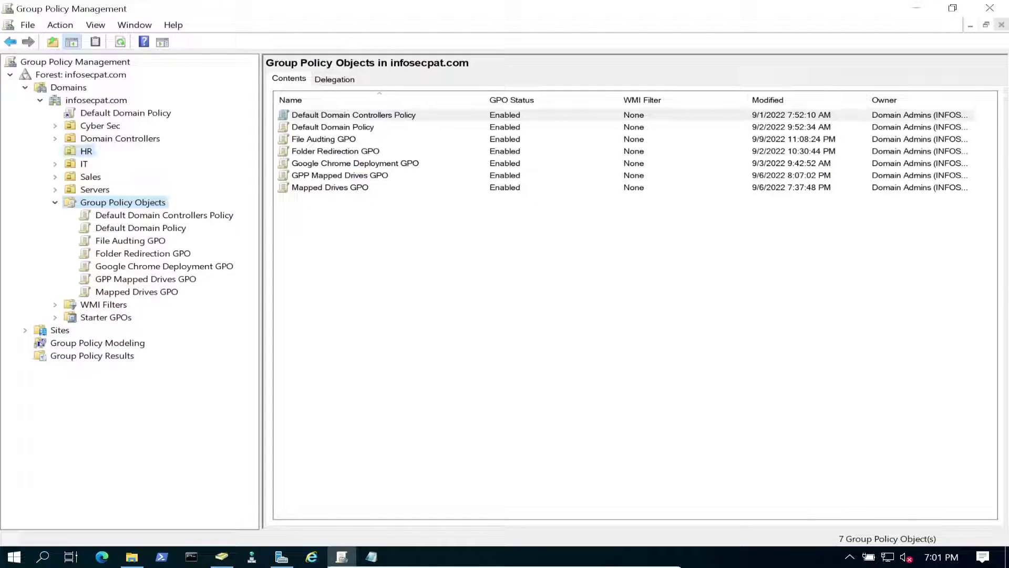
- Check the policies linked to HR and Domain Controllers, then return to Active Directory
left_click(86, 151)
key("Up")
left_click(86, 151)
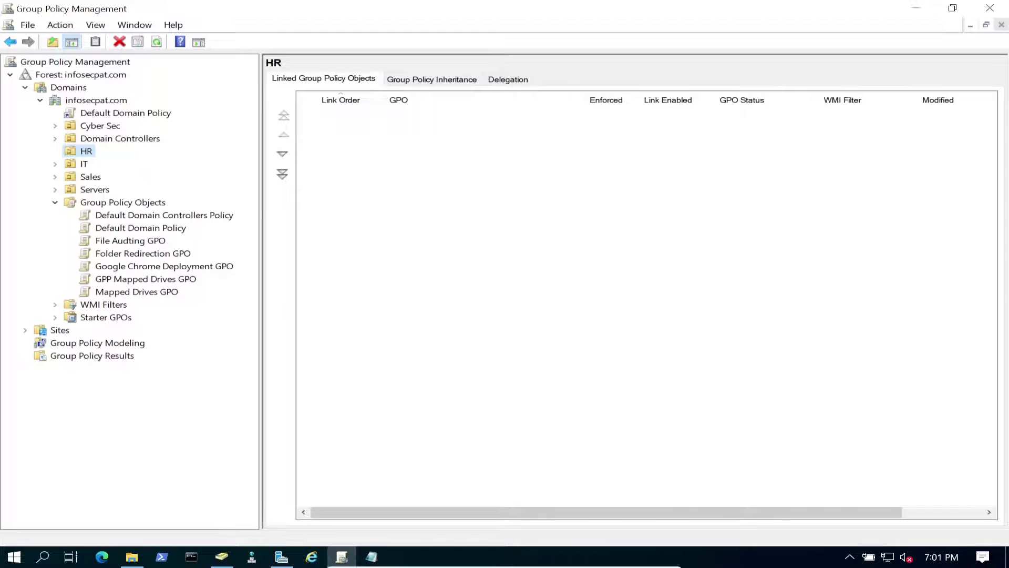
left_click(120, 138)
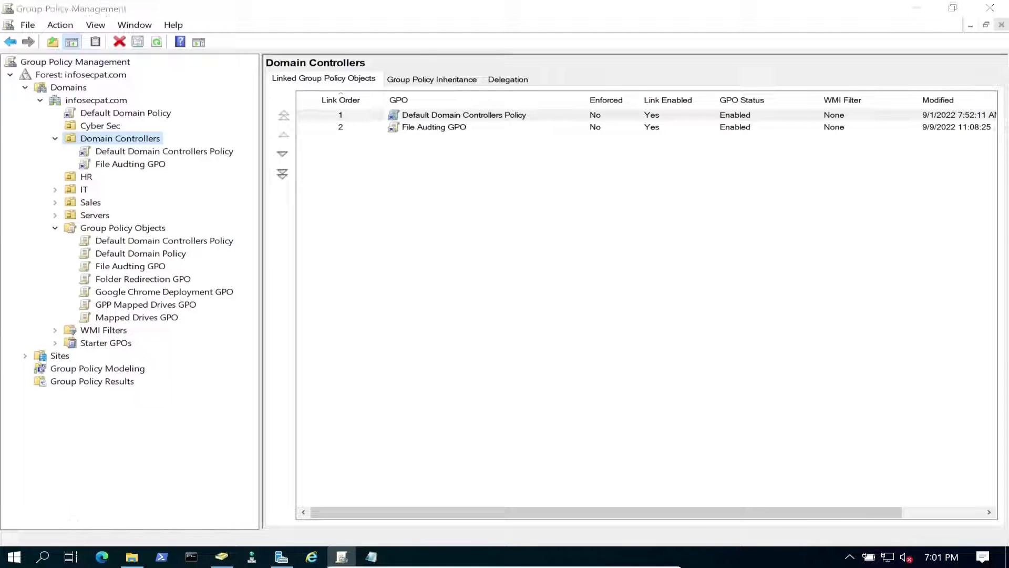
key("alt+Tab")
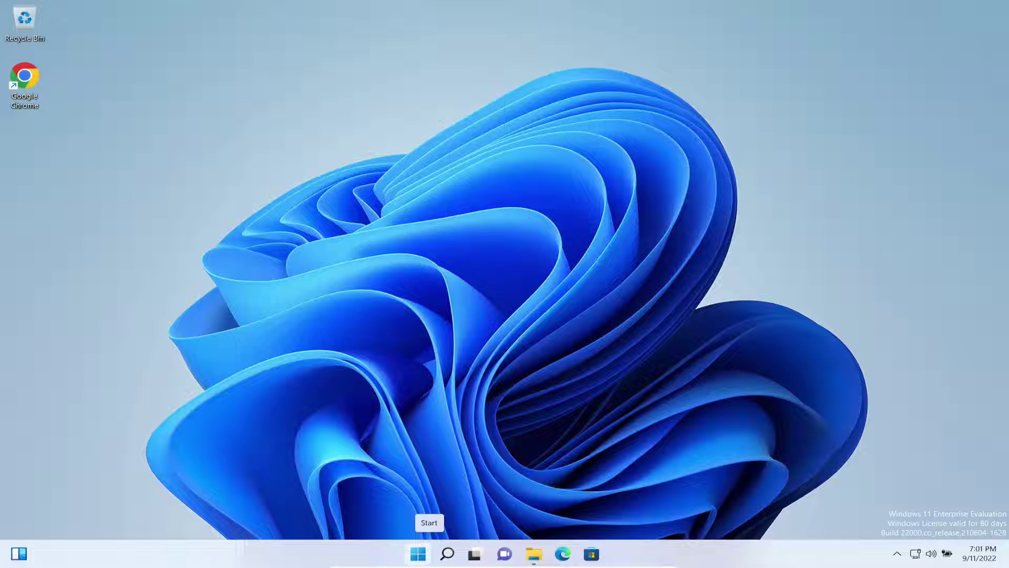
- Restart the Windows 11 client via the Start menu's shut down options (U, R)
right_click(418, 554)
key("u")
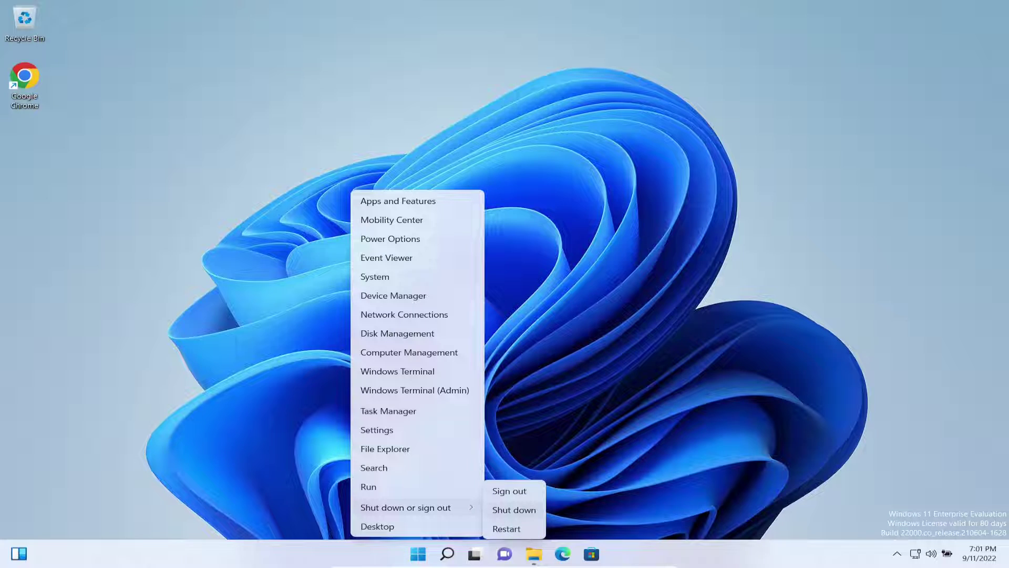
key("r")
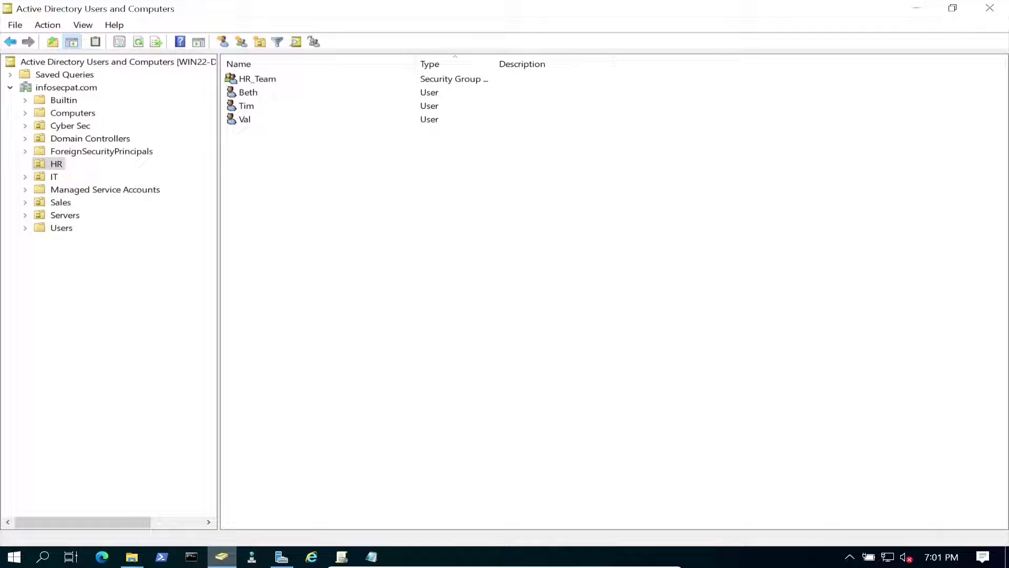
- Open HomeFolder's advanced security settings and edit the HR_Team permission entry
left_click(131, 557)
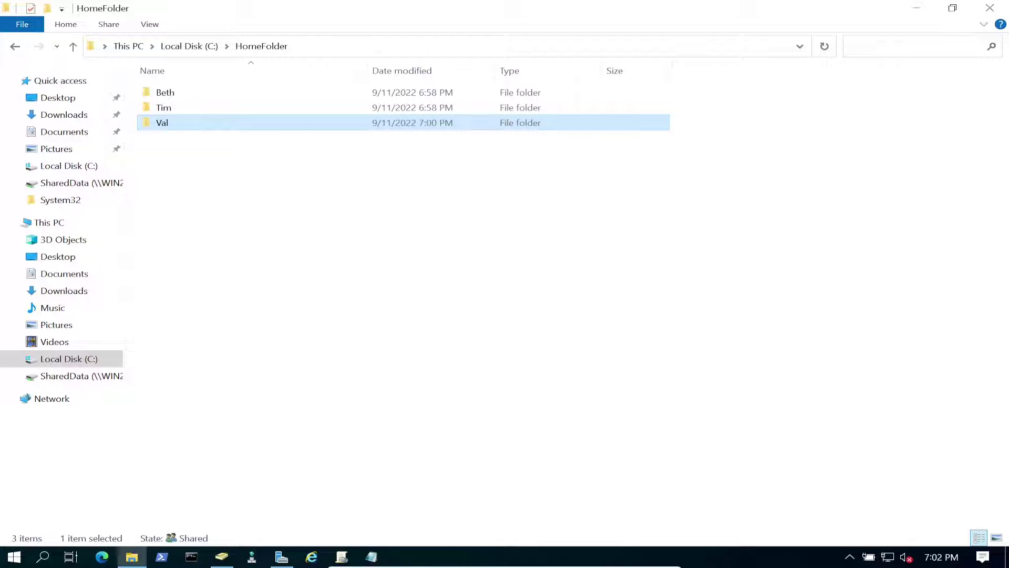
left_click(189, 46)
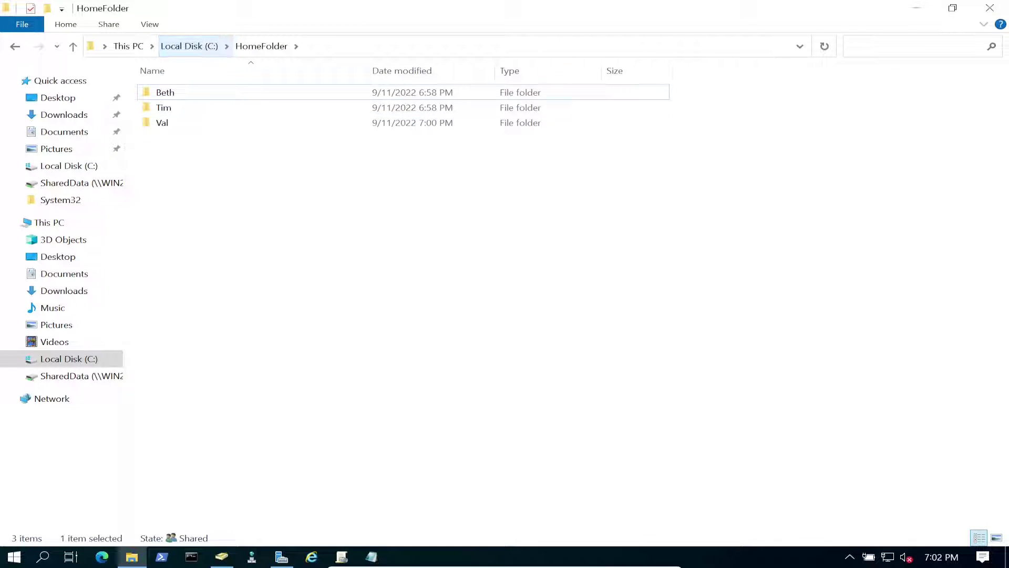
right_click(198, 123)
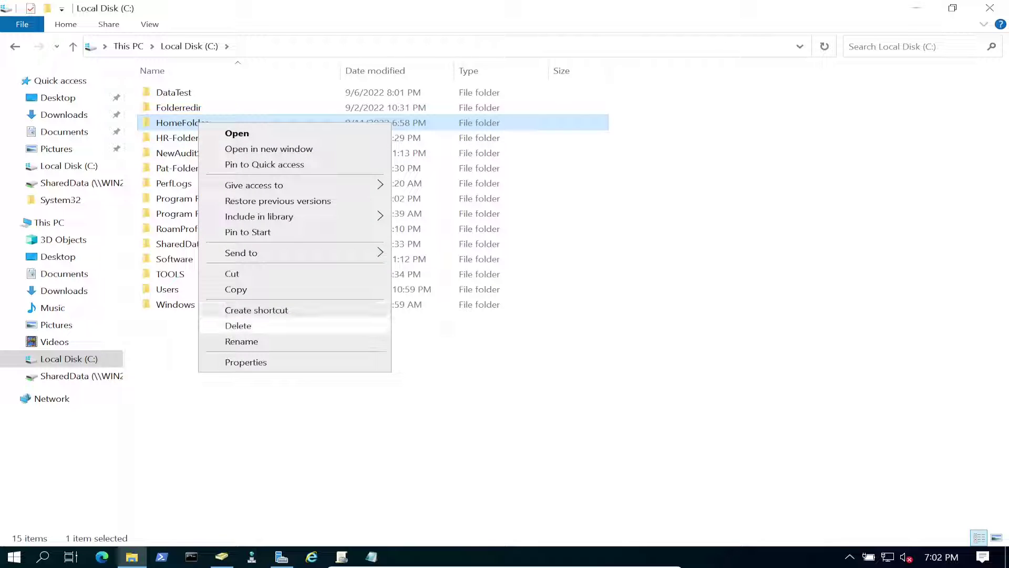
left_click(245, 362)
left_click(307, 155)
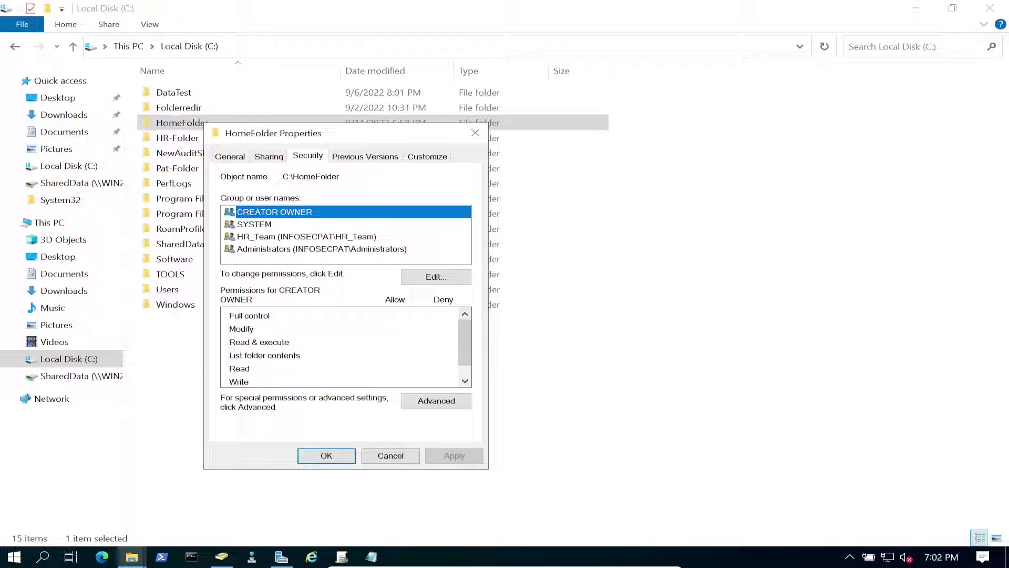
left_click(436, 400)
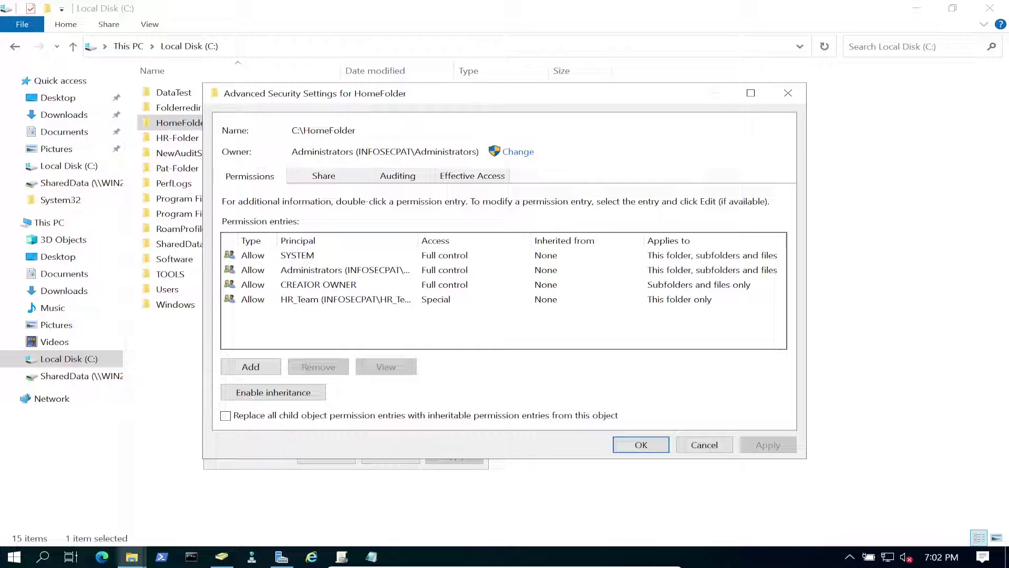
left_click(346, 299)
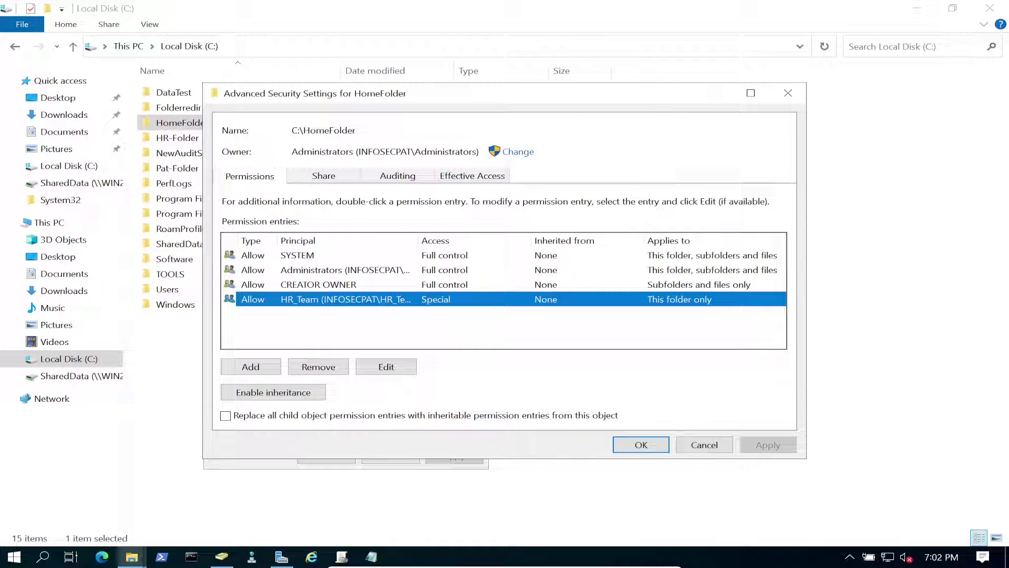
double_click(345, 299)
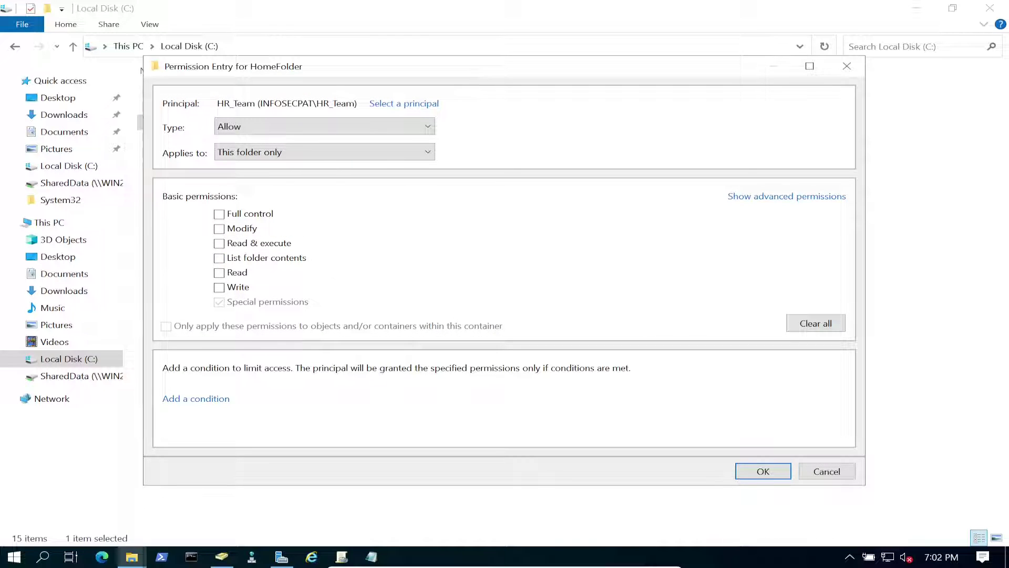
- Set HR_Team's entry to apply to this folder, subfolders and files, and apply it
left_click(820, 196)
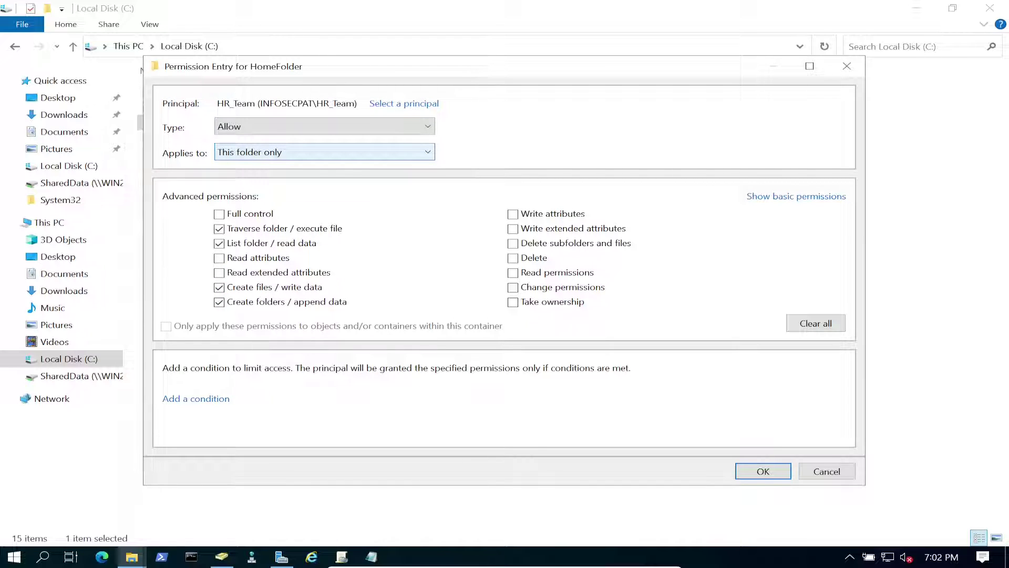
left_click(324, 152)
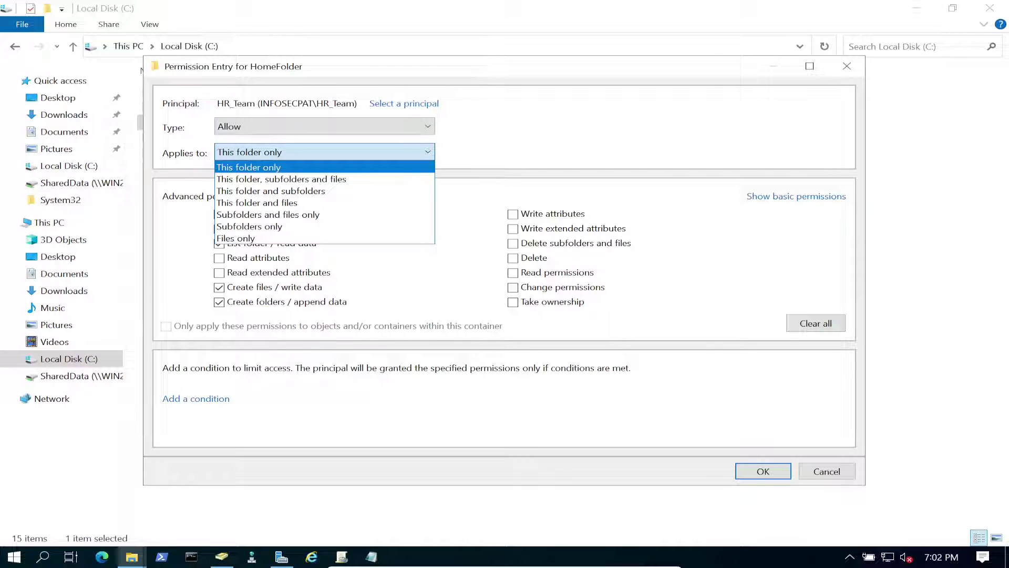
left_click(281, 179)
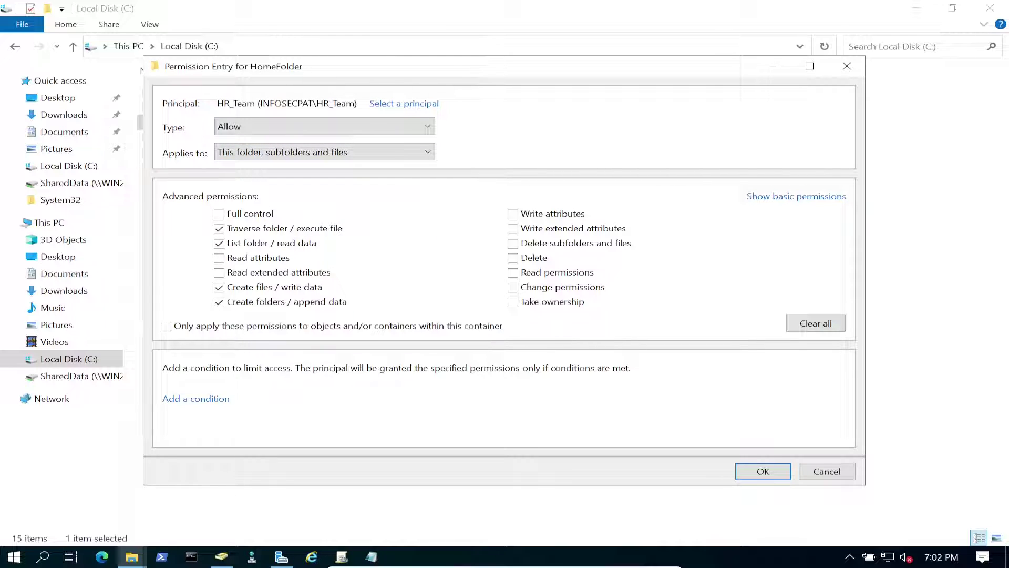
left_click(763, 471)
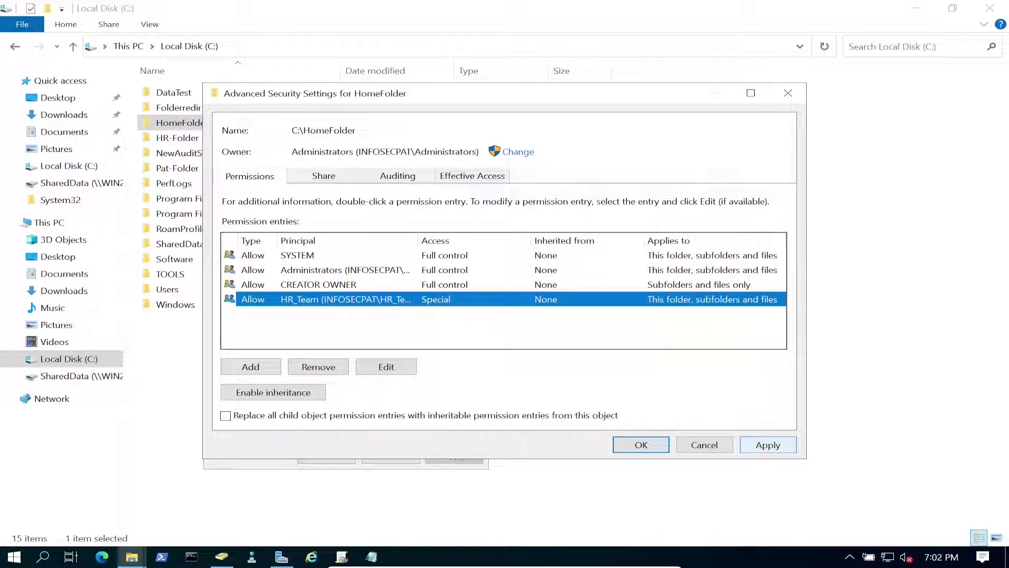
left_click(768, 444)
left_click(641, 444)
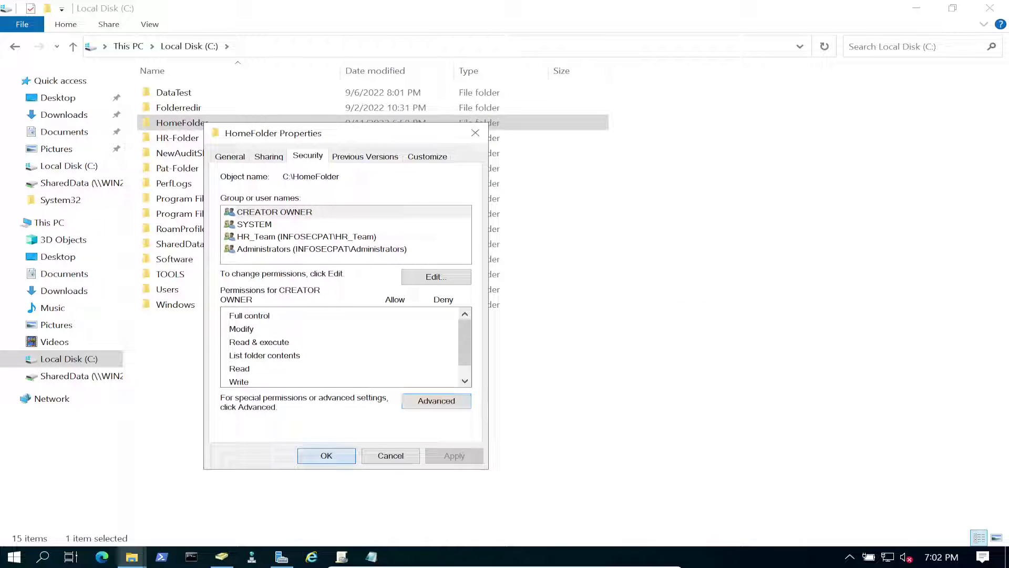
left_click(326, 455)
right_click(294, 257)
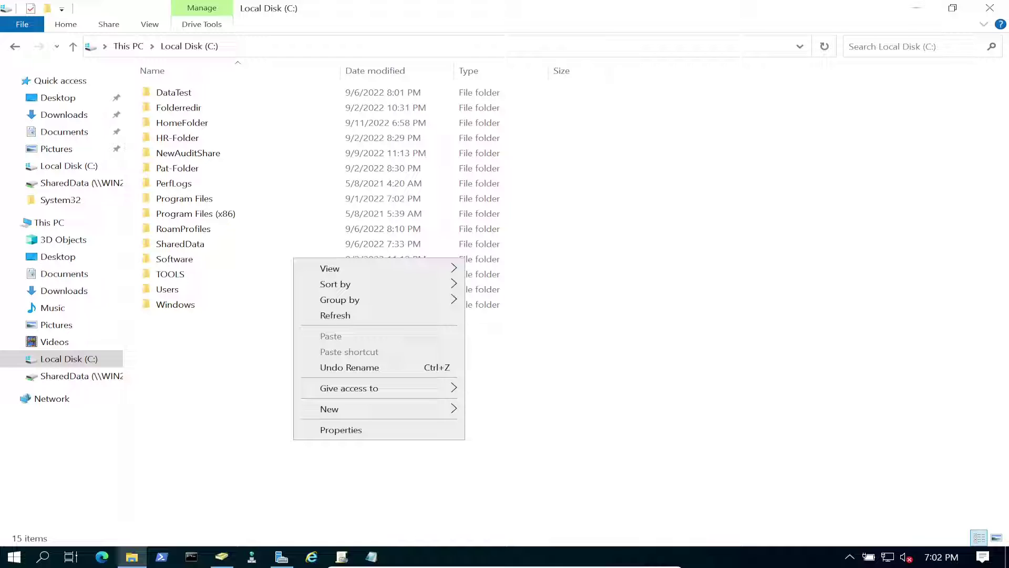
- Lock the client, sign in with the HR user's password, and open File Explorer
left_click(337, 316)
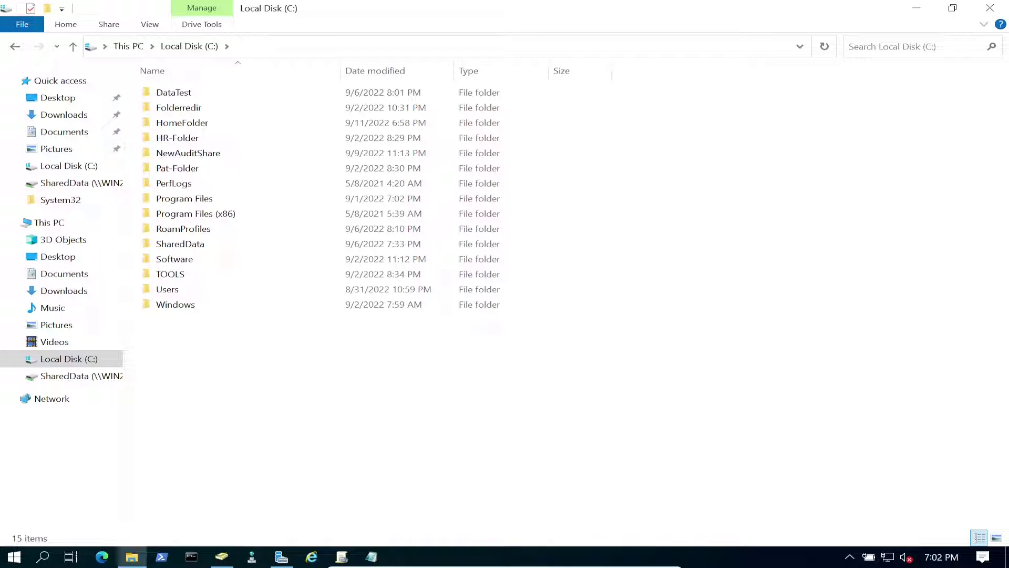
key("super+l")
key("space")
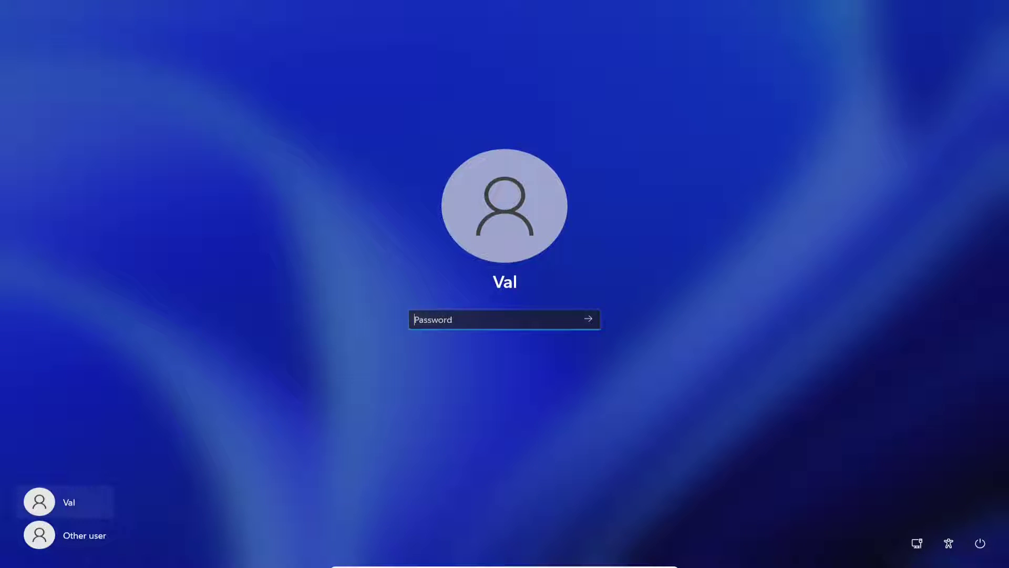
type("***********")
key("Return")
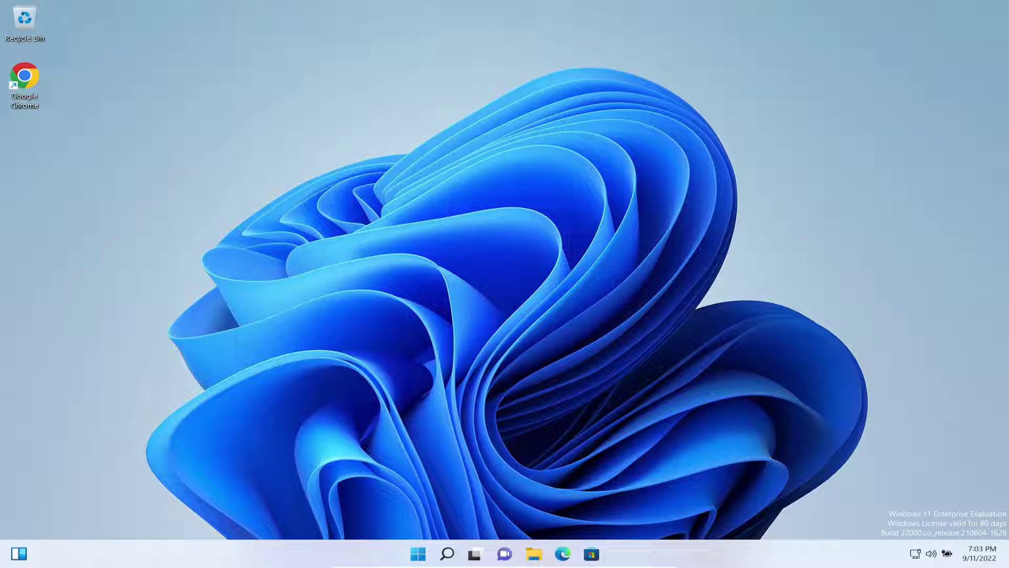
left_click(533, 553)
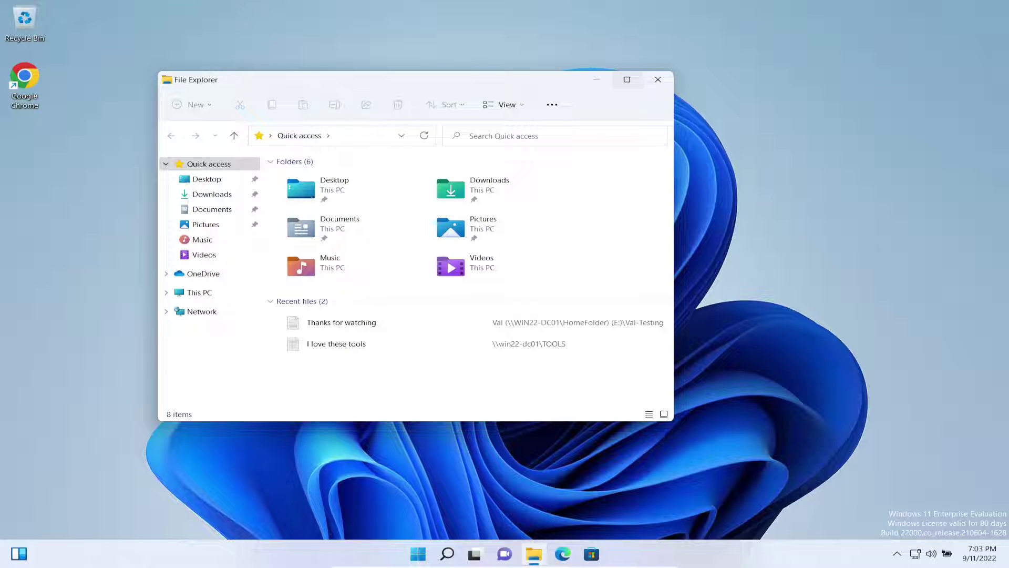
- Open the mapped E: home drive, try the Thanks for watching file in testing, and return to E:
left_click(626, 80)
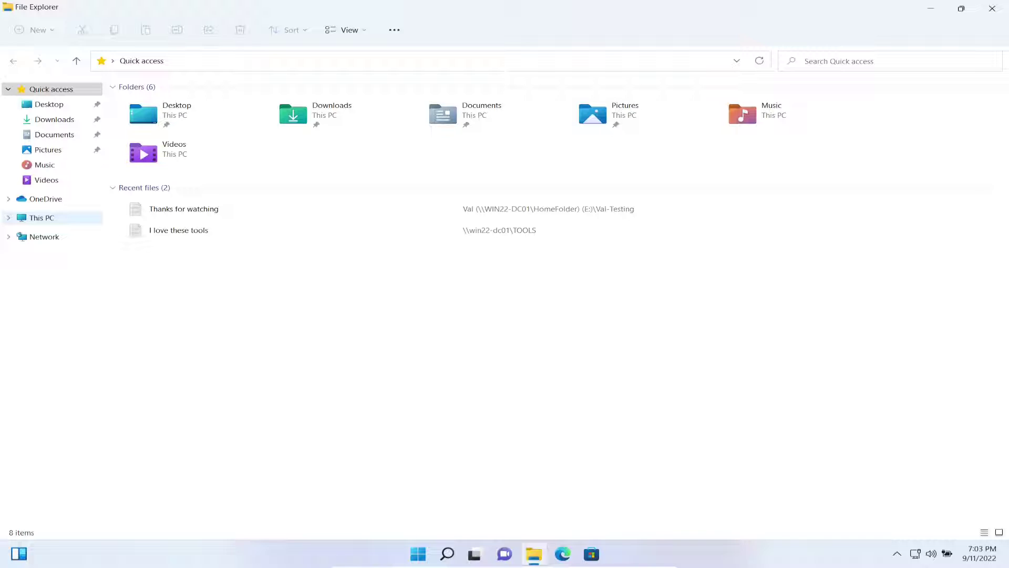
left_click(42, 218)
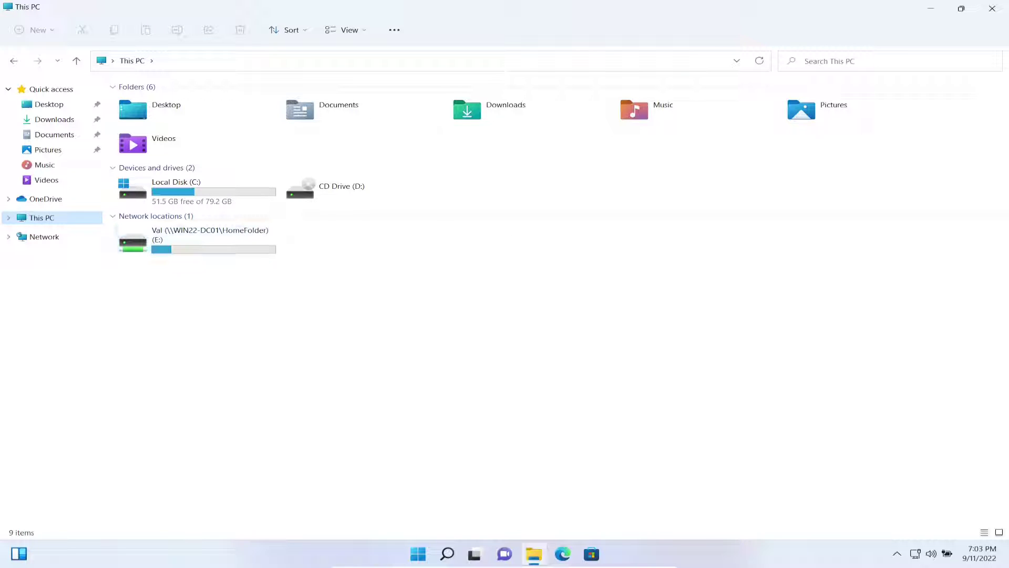
double_click(210, 234)
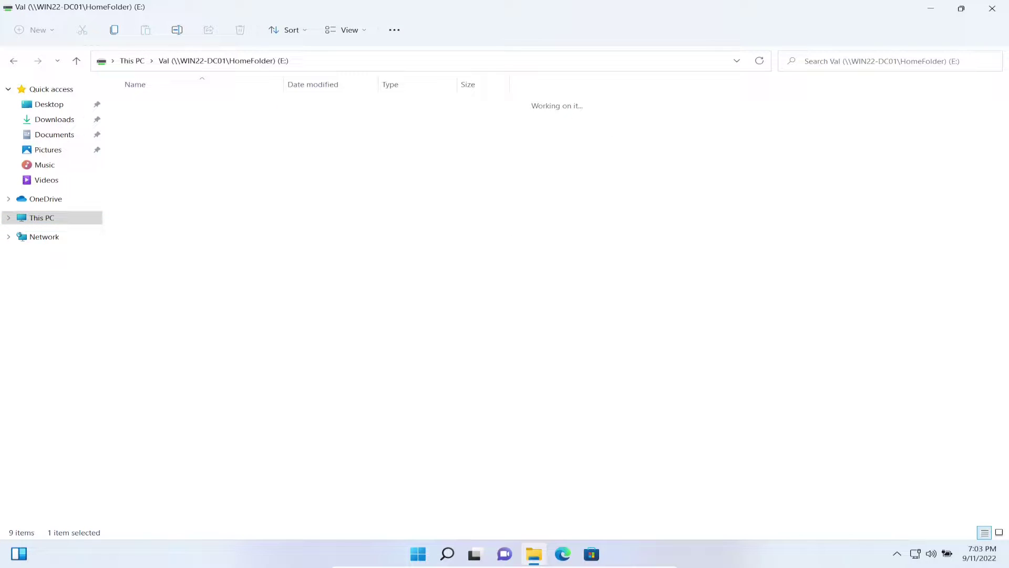
double_click(149, 104)
left_click(164, 104)
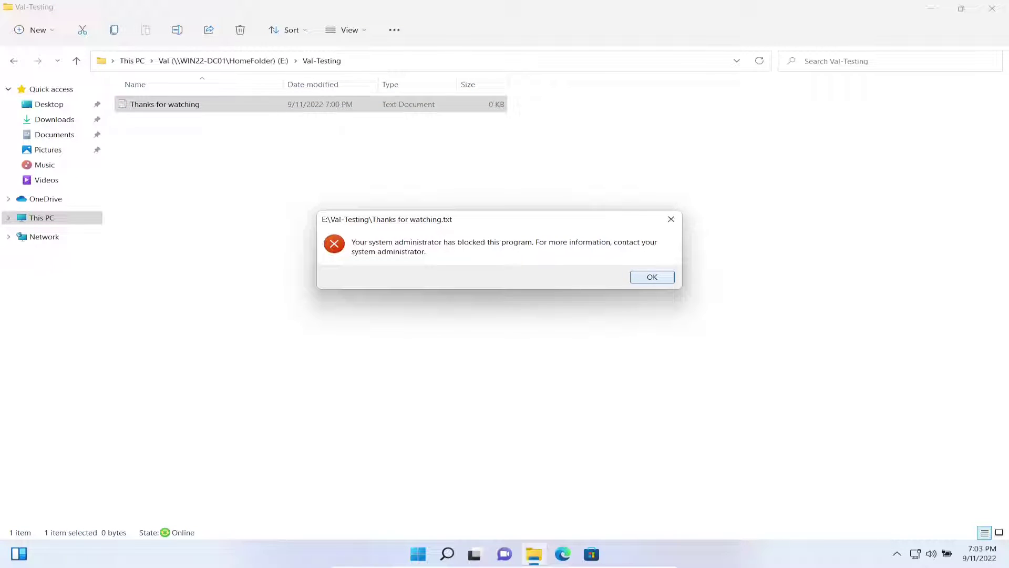
key("Return")
key("alt+Up")
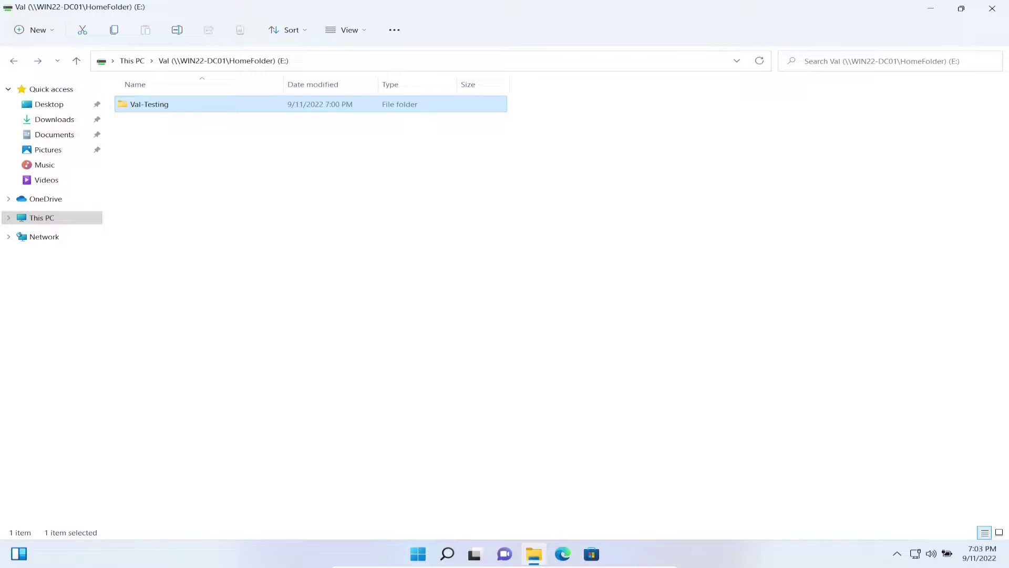
- Create a new text document named thanks at the top of the E: drive
right_click(159, 186)
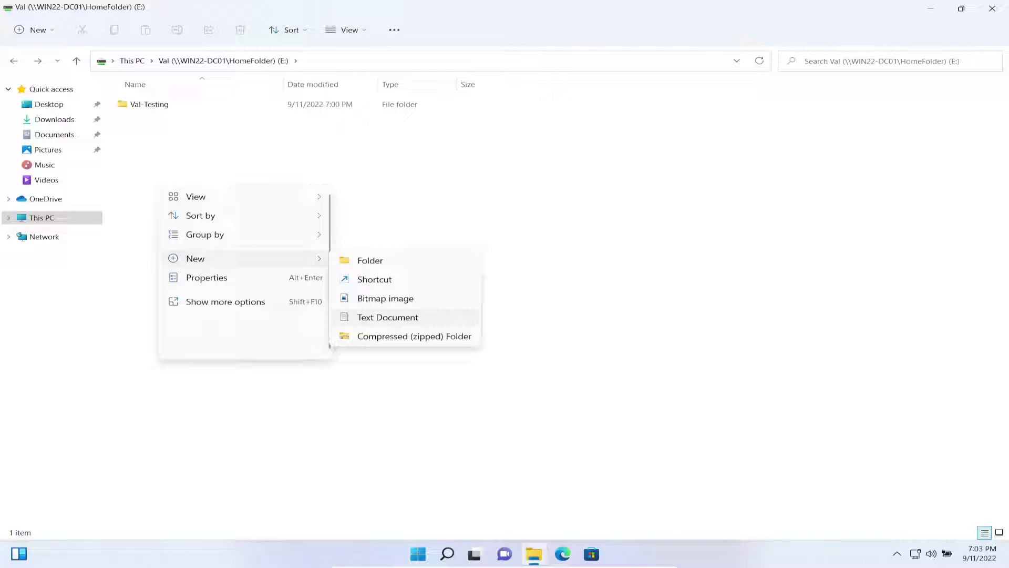
left_click(387, 311)
type("thanks")
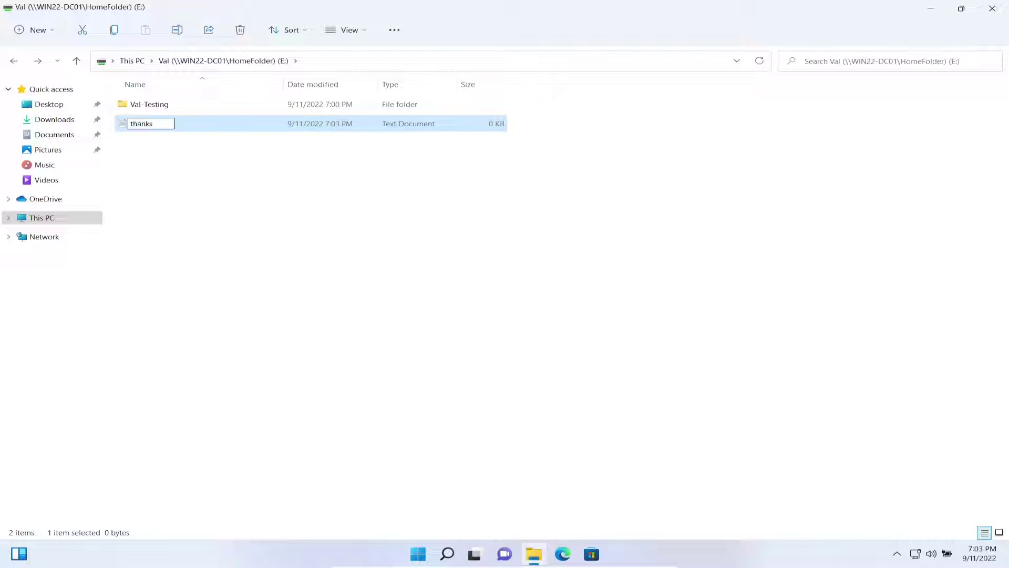
key("Return")
key("Return")
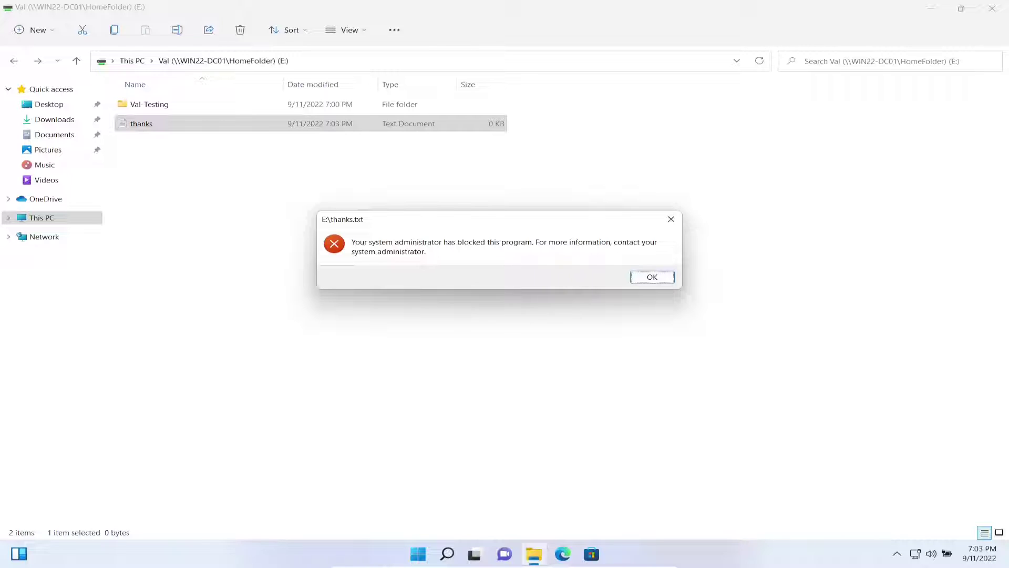
key("Return")
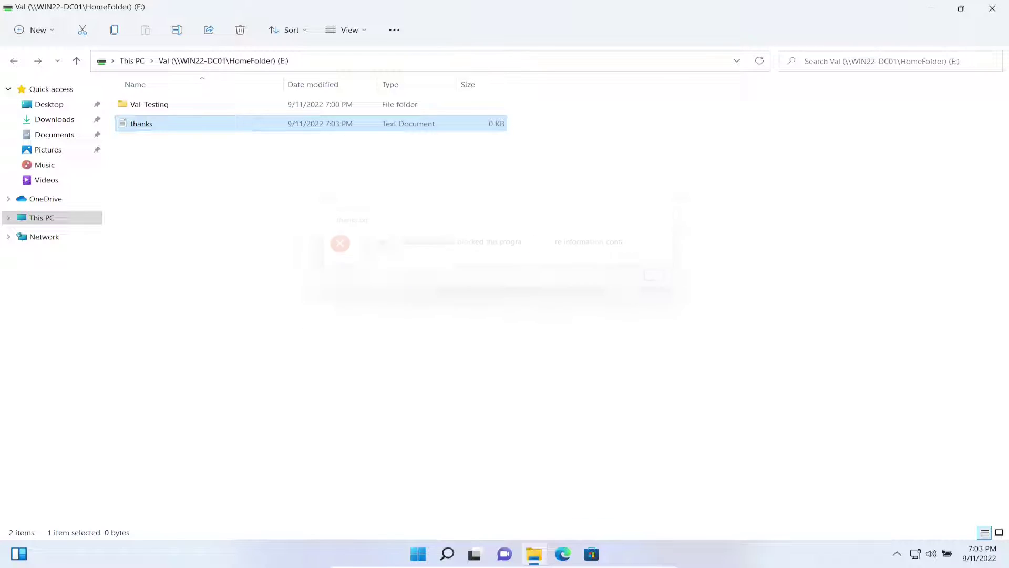
- Restart the Windows 11 machine from the Win+X menu
right_click(418, 553)
key("r")
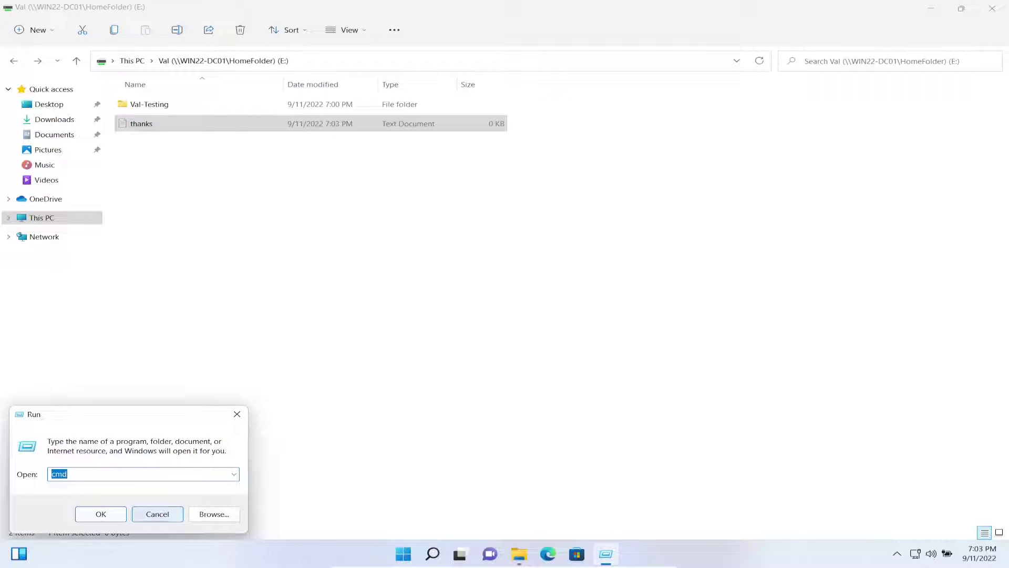
left_click(157, 513)
right_click(418, 553)
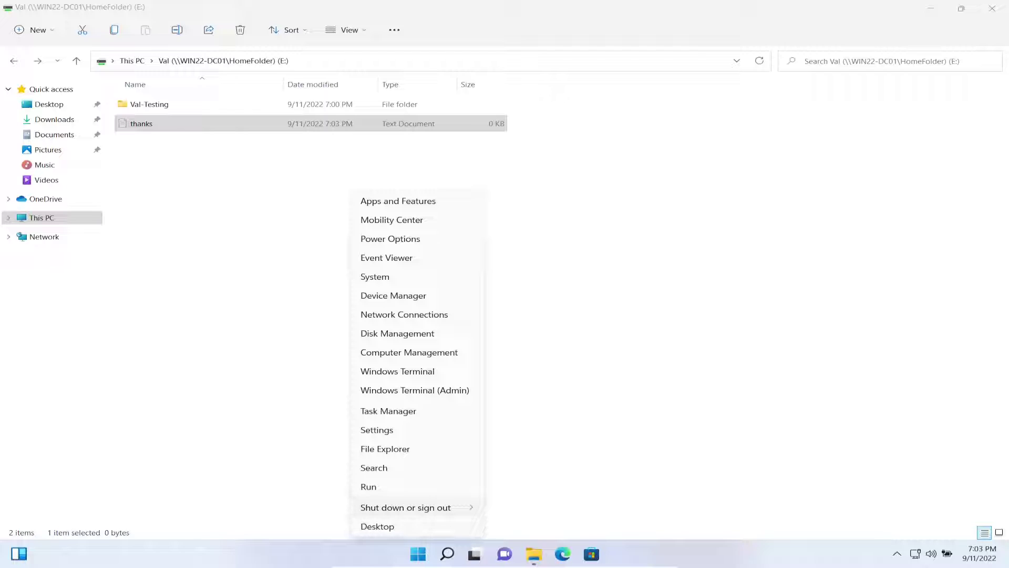
key("r")
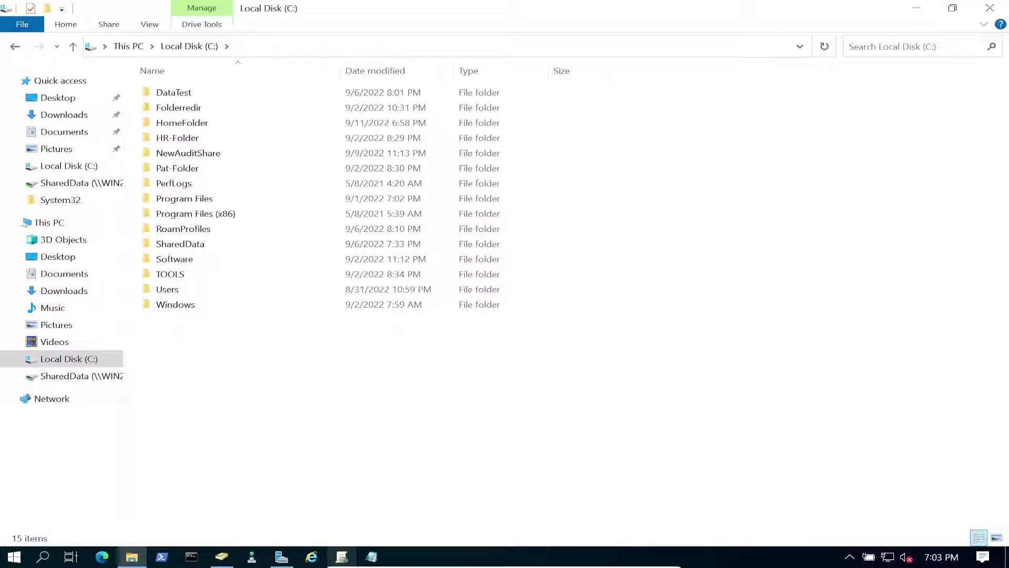
- Open the user's folder under C:\HomeFolder and check the empty thanks file
left_click(371, 557)
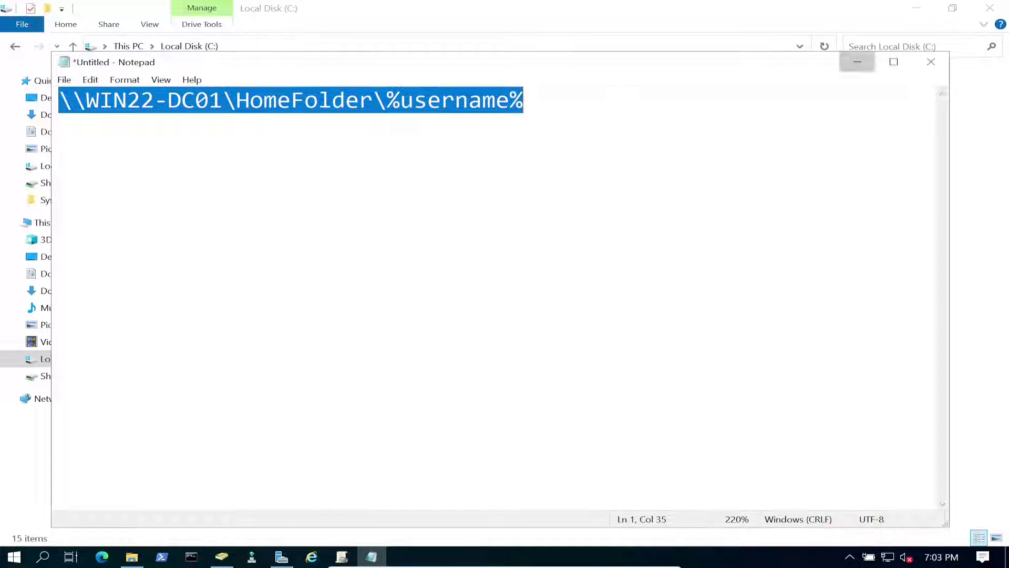
left_click(857, 61)
left_click(221, 557)
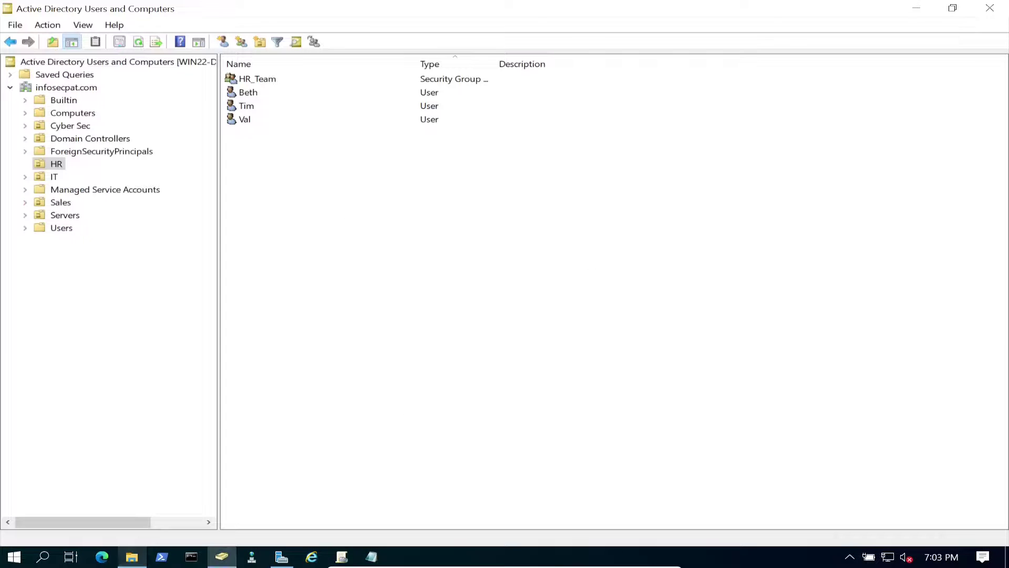
key("alt+Tab")
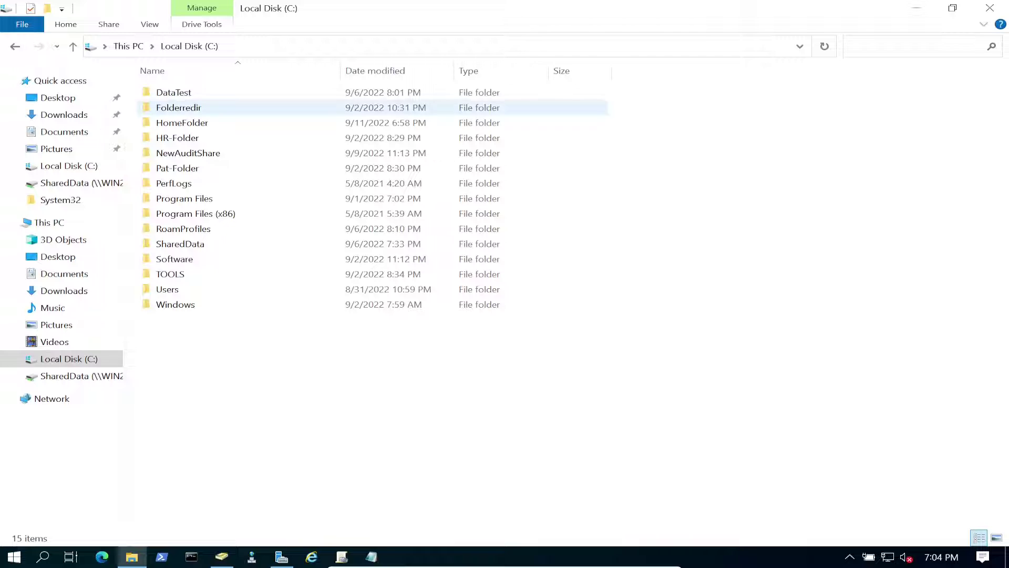
key("Return")
key("v")
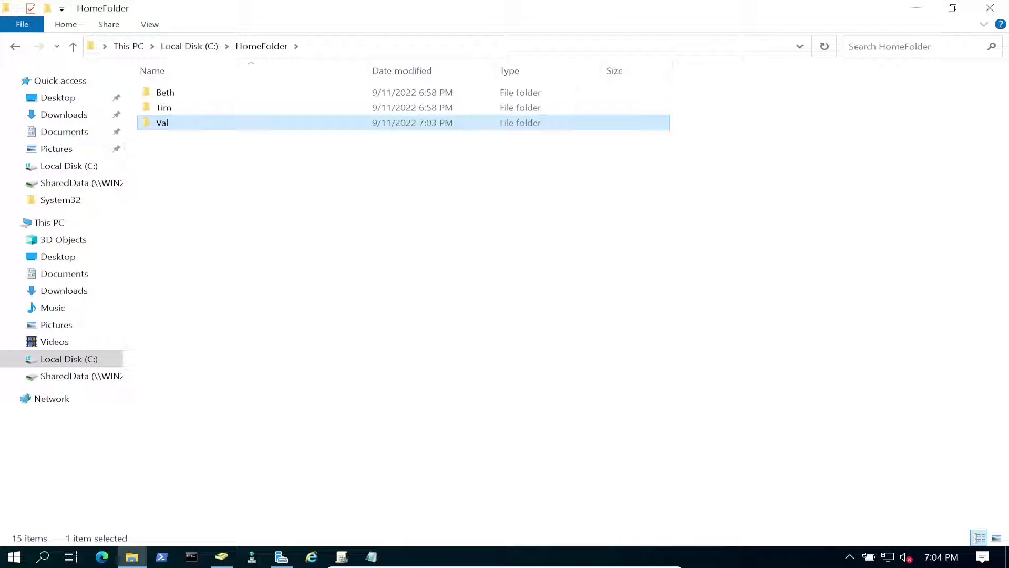
key("Return")
key("t")
key("Return")
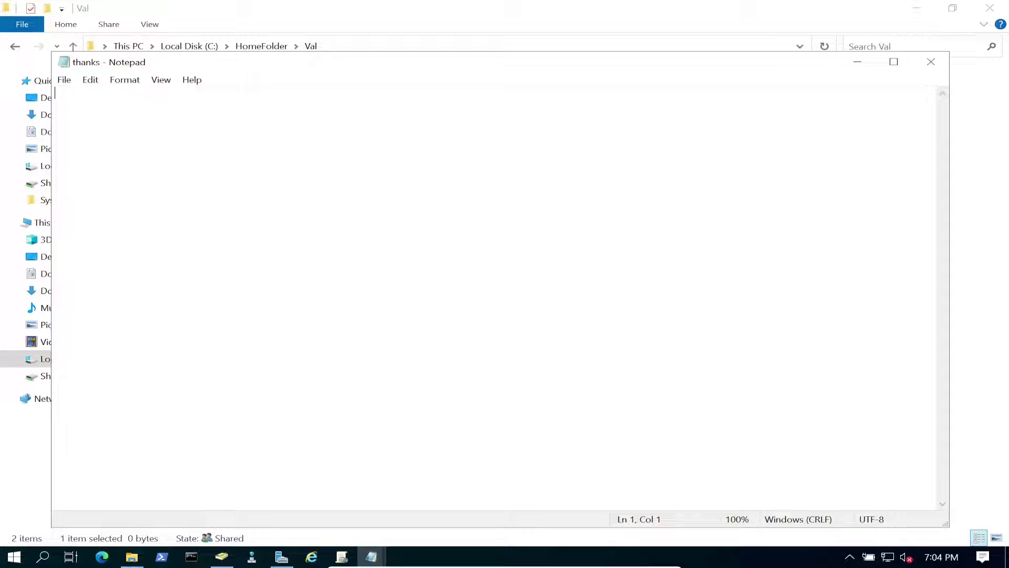
left_click(930, 61)
- Write 'thanks' into thanks.txt, save it, then lock the computer with Win+L
key("ctrl+space")
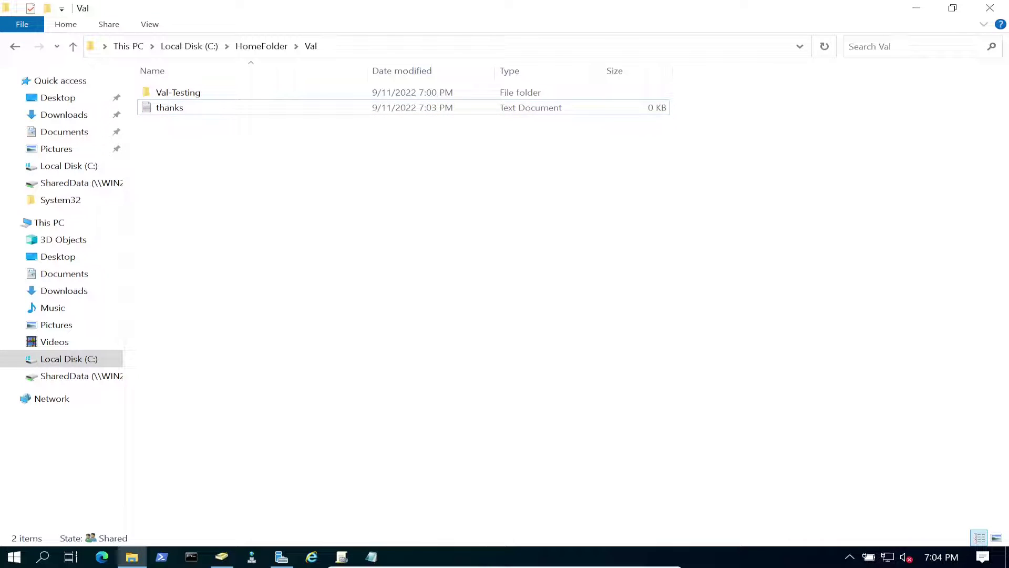
key("ctrl+space")
key("Return")
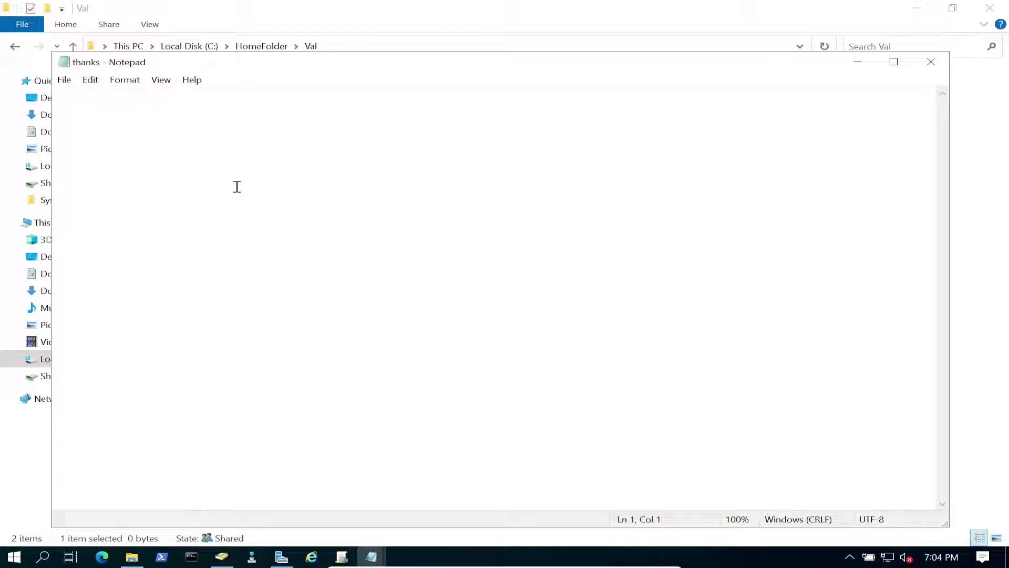
type("thanks")
left_click(930, 62)
key("Return")
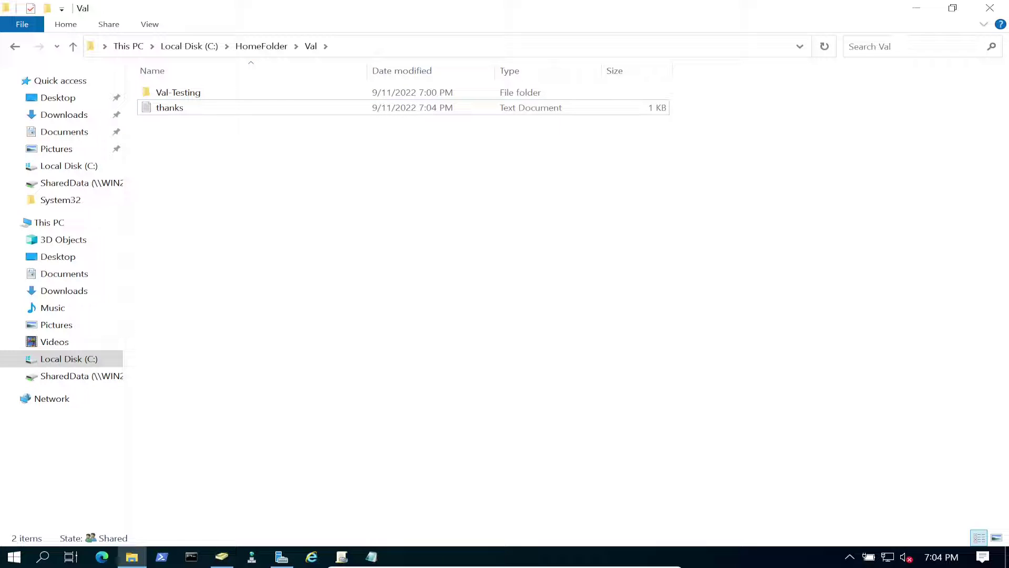
key("super+l")
key("space")
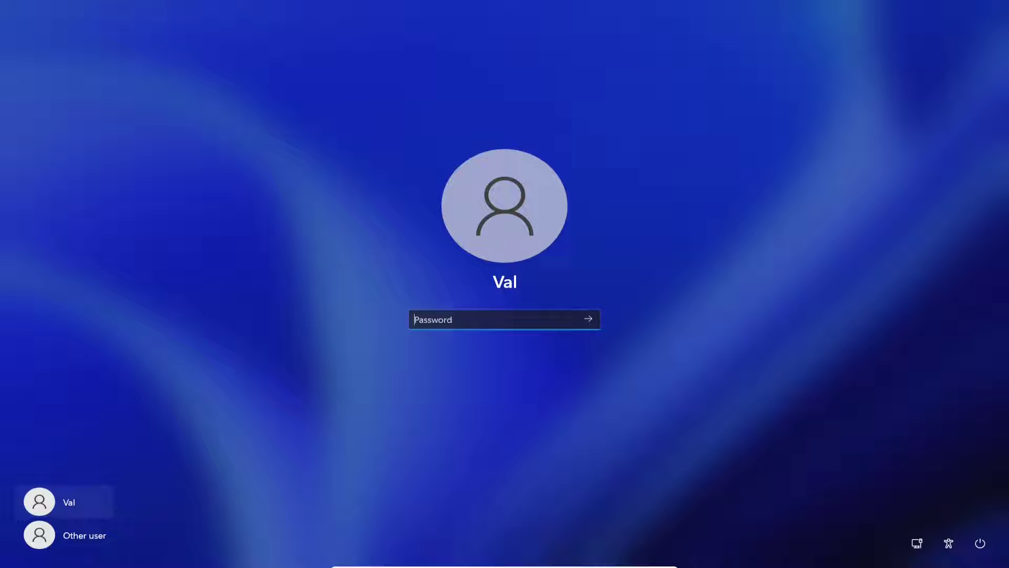
- Sign back in with the account password and return to Server Manager's Shares list
type("•••••••••••••")
key("Return")
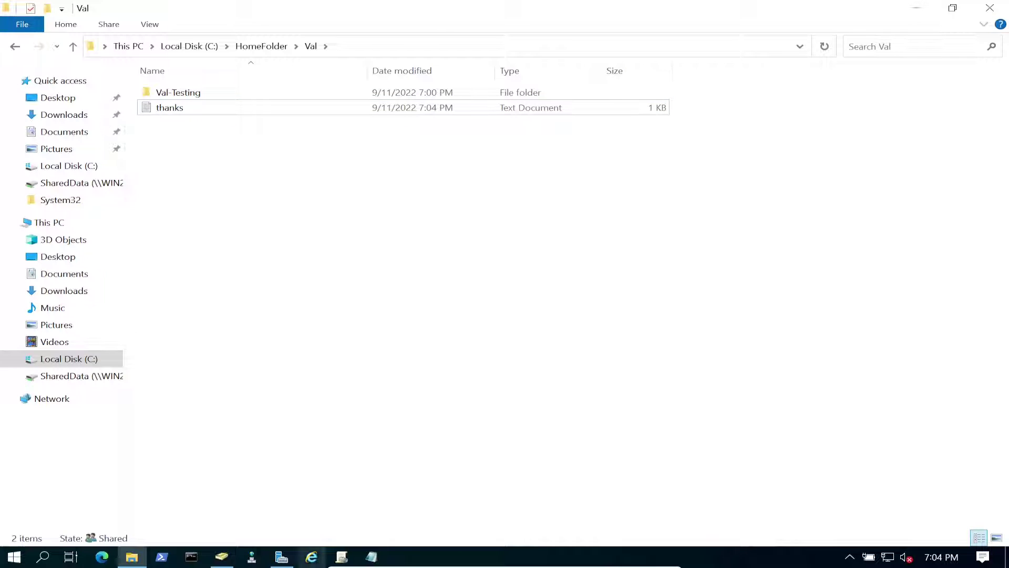
left_click(282, 557)
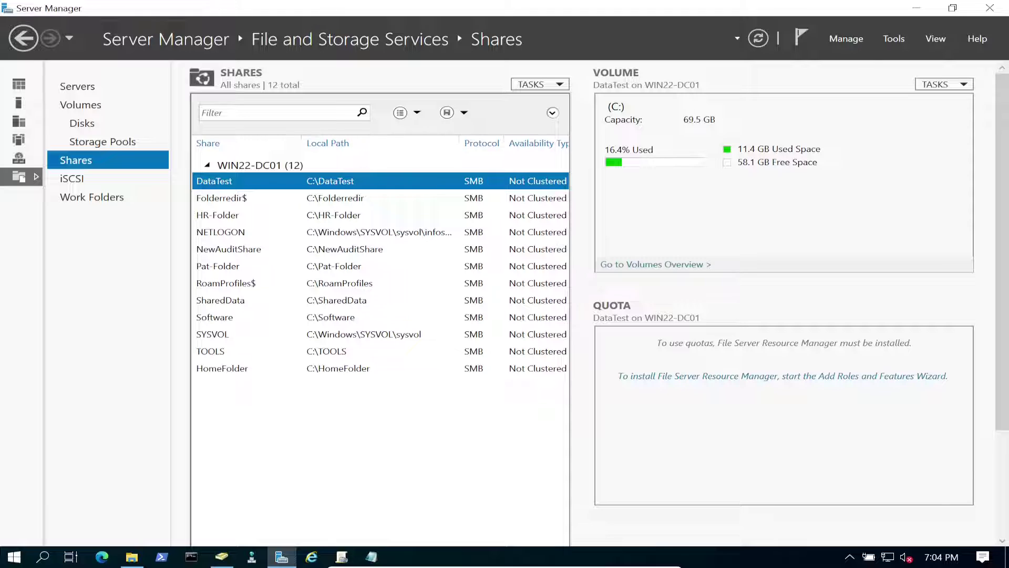
left_click(222, 368)
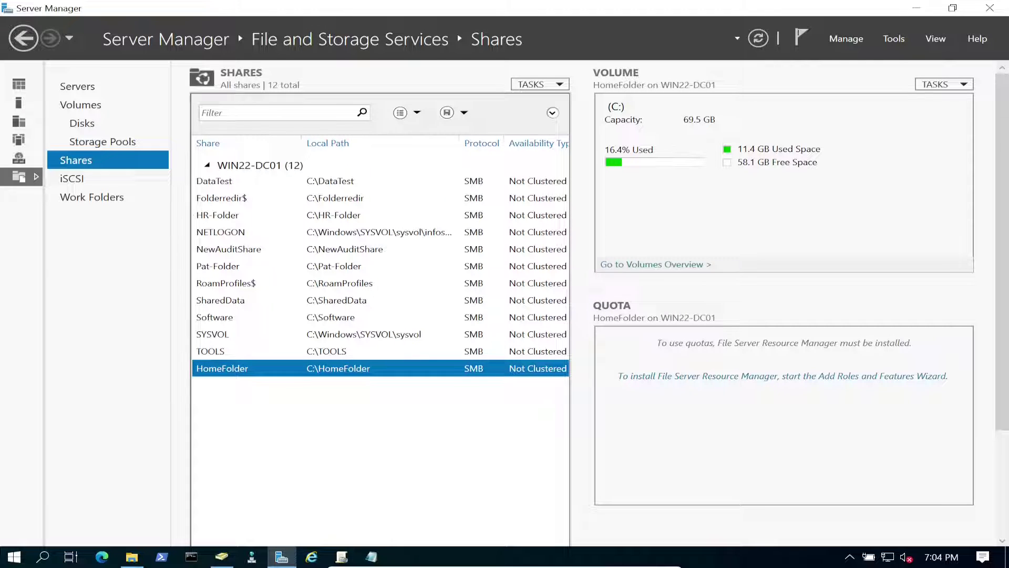
right_click(370, 369)
key("Return")
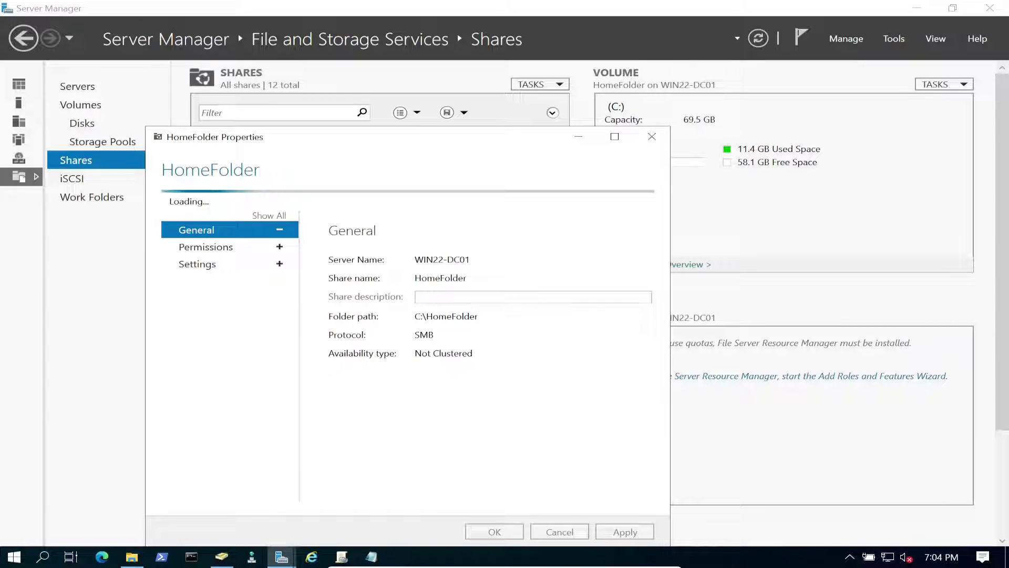
left_click(206, 226)
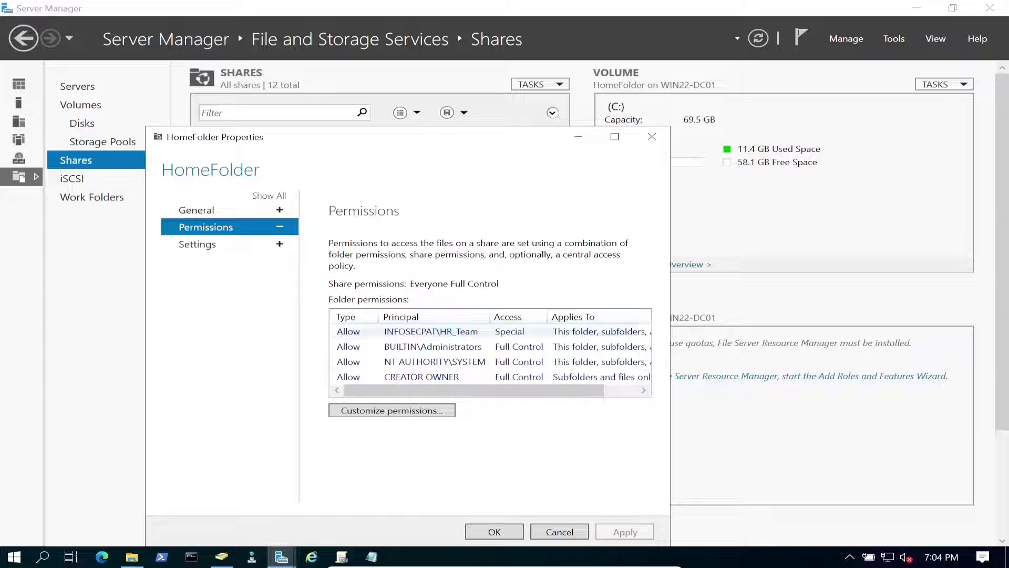
left_click(386, 409)
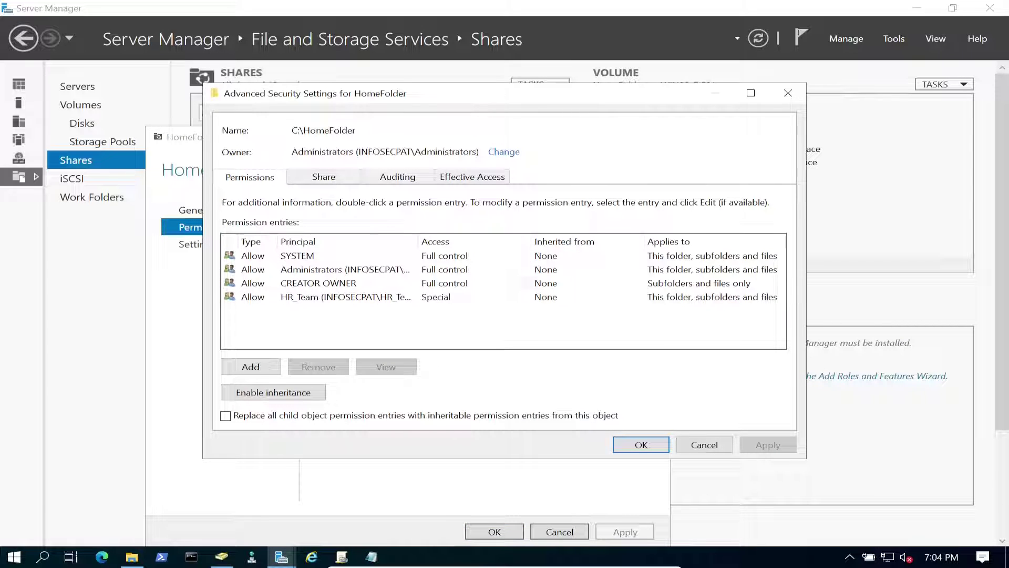
left_click(318, 283)
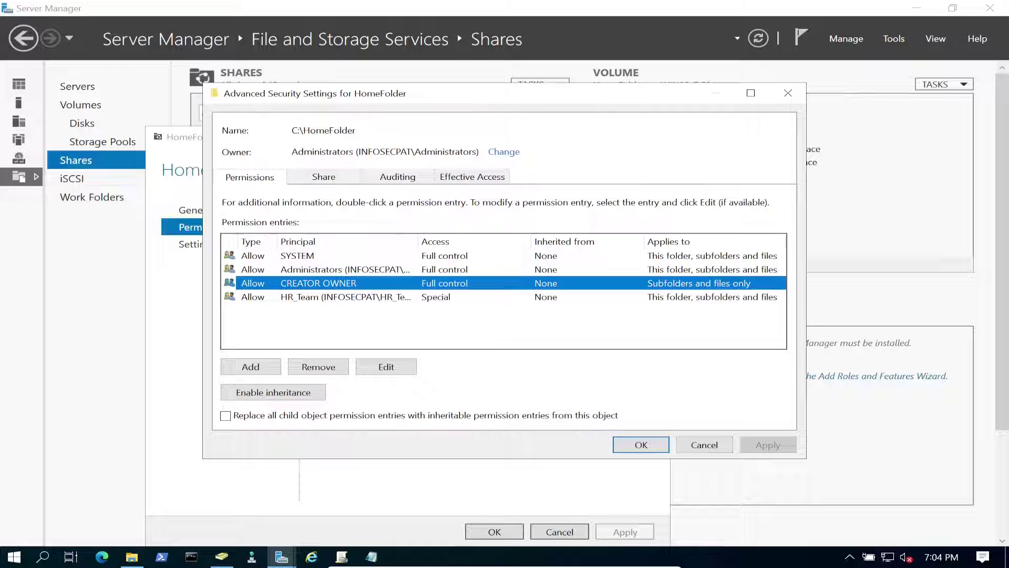
left_click(318, 296)
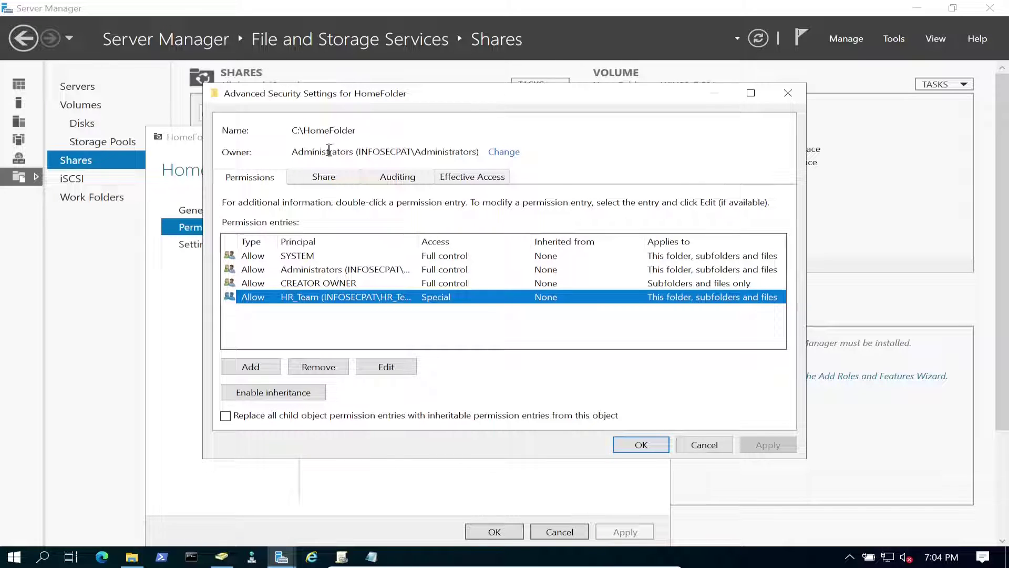
left_click(323, 176)
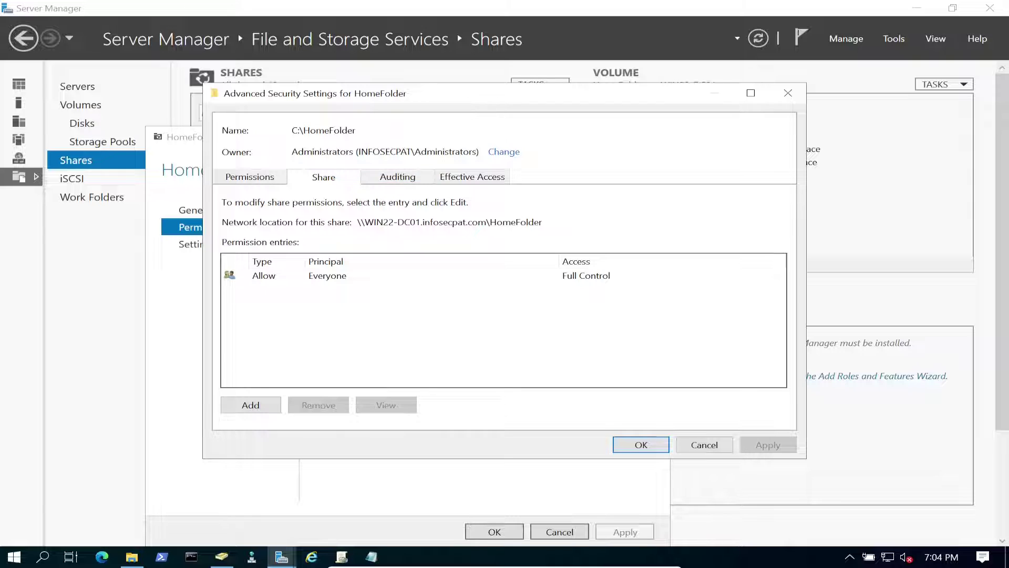
left_click(327, 276)
key("Return")
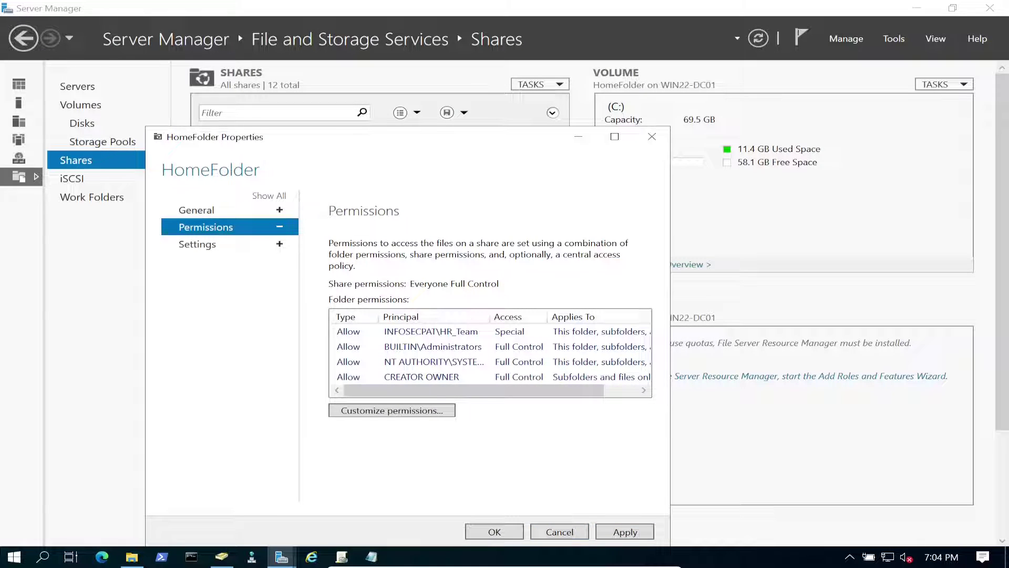
left_click(197, 243)
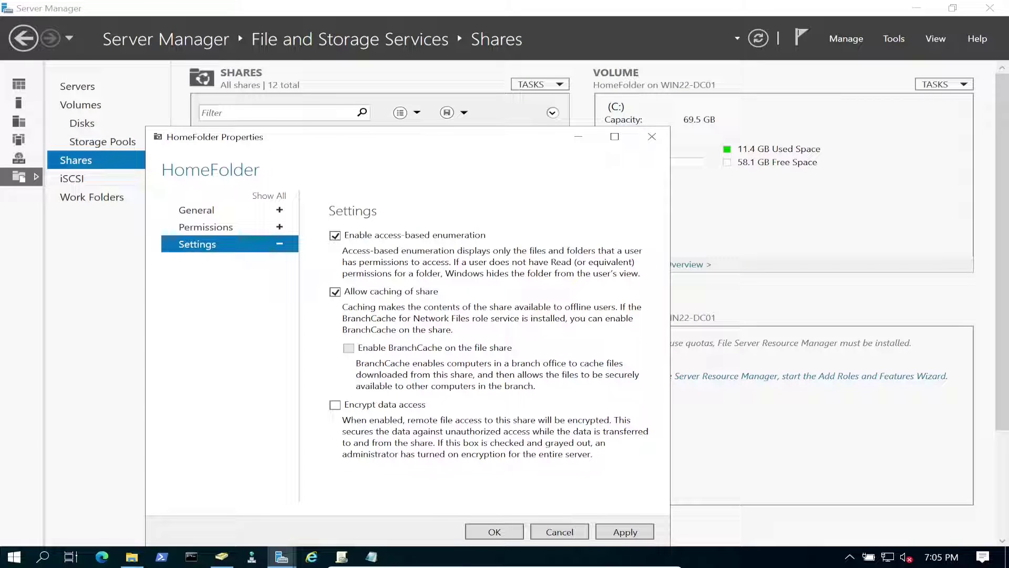
key("Return")
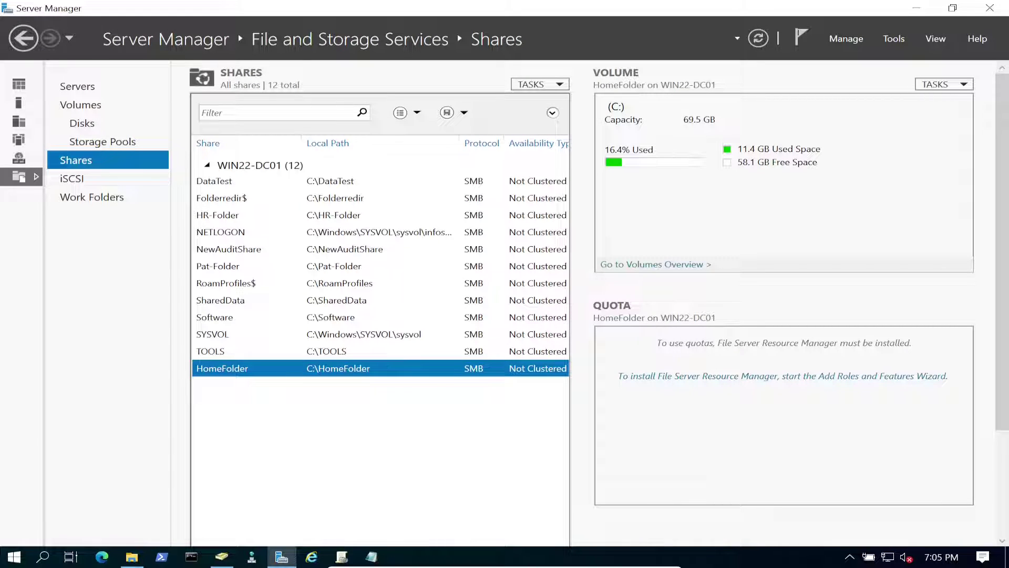